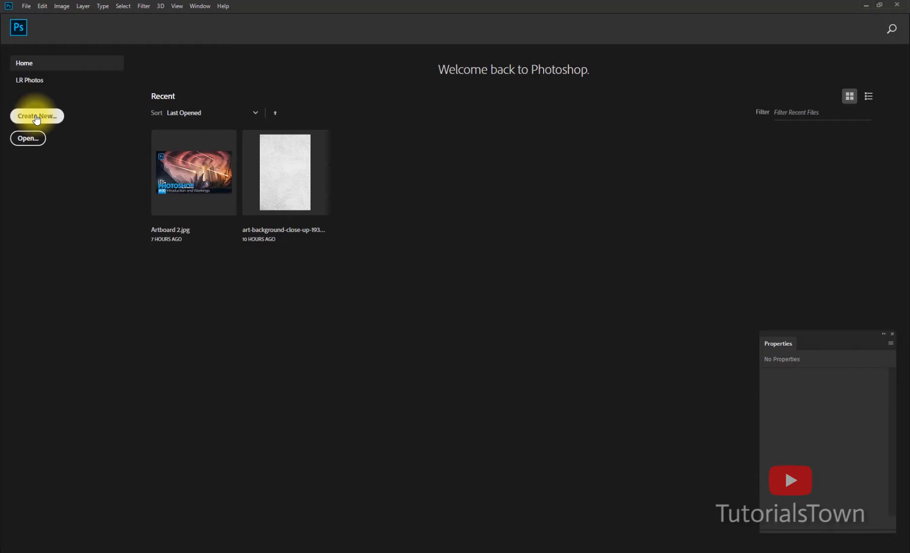
Step: Create a new blank 1920 × 1080 px document
{"action": "left_click", "coordinate": [36, 117]}
{"action": "left_click", "coordinate": [574, 317]}
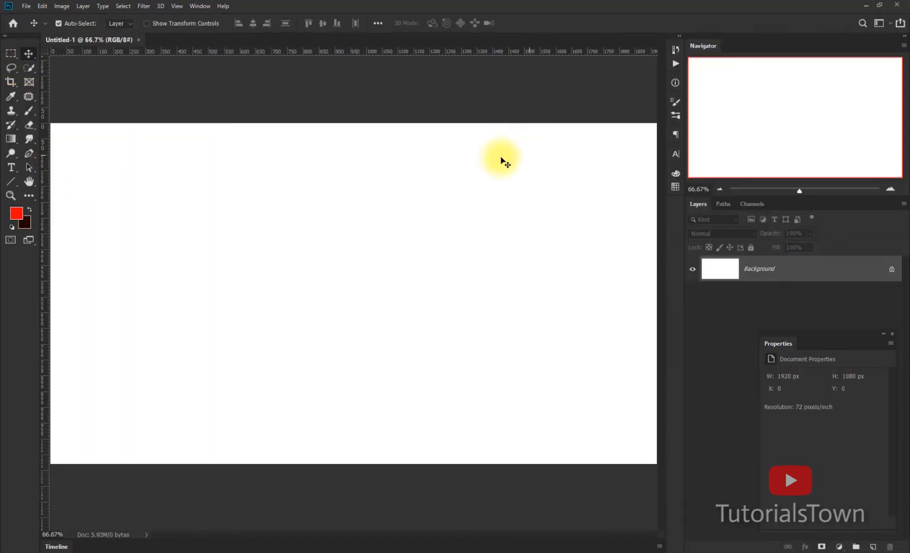
Step: Show the Actions panel and detach it from its group so it floats over the canvas
{"action": "left_click", "coordinate": [200, 6]}
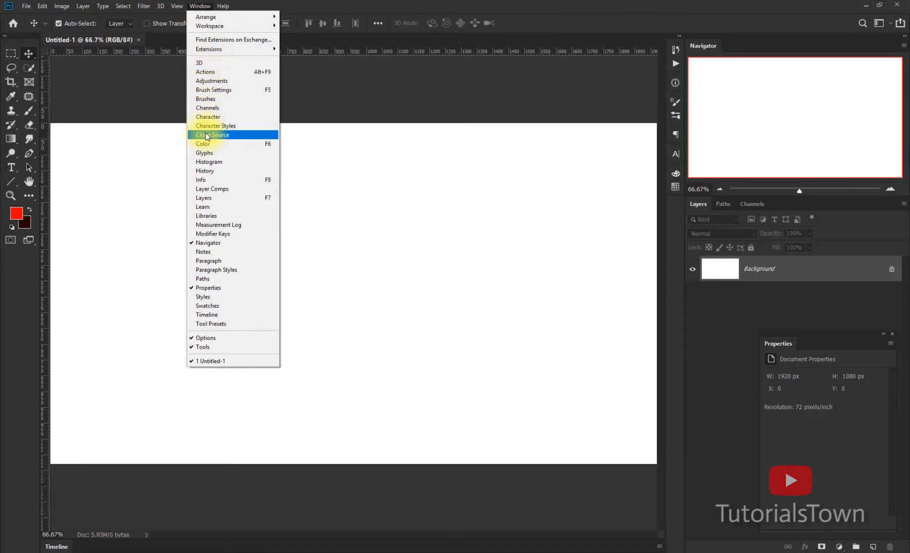
{"action": "left_click", "coordinate": [217, 71]}
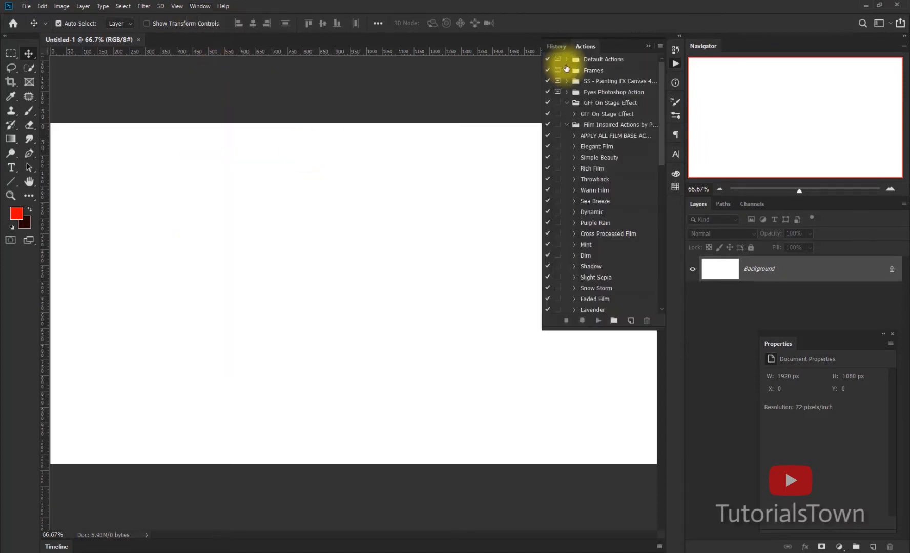
{"action": "left_click_drag", "start_coordinate": [586, 45], "coordinate": [460, 95]}
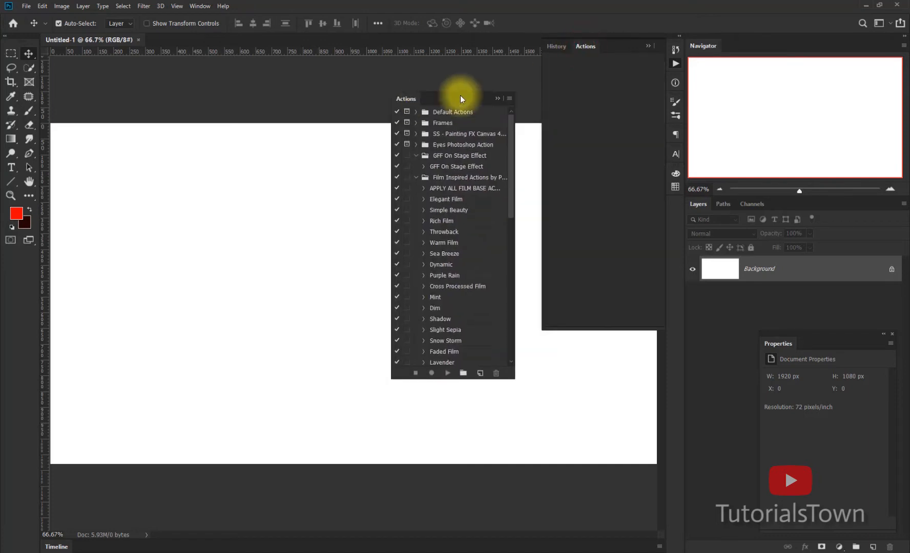
{"action": "left_click", "coordinate": [648, 46]}
Step: Collapse the GFF On Stage Effect, Film Inspired Actions and SS-DigiPaint (Basic) action sets
{"action": "left_click", "coordinate": [416, 155]}
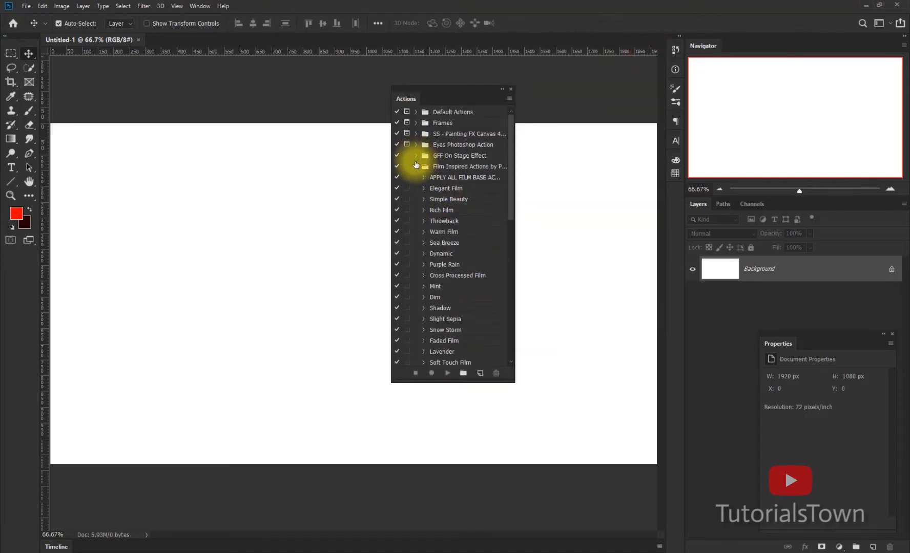
{"action": "left_click", "coordinate": [416, 167]}
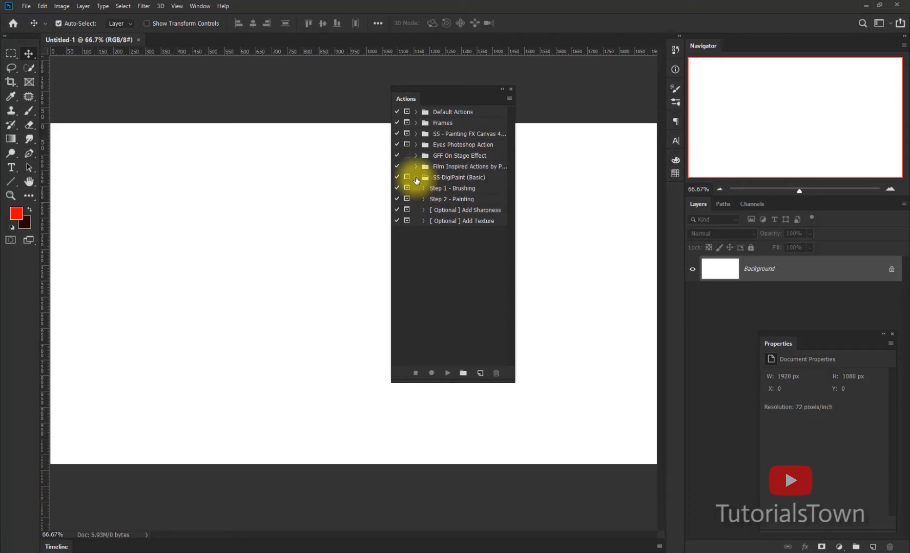
{"action": "left_click", "coordinate": [416, 178]}
Step: Reset the actions, replacing all current action sets with the defaults
{"action": "left_click", "coordinate": [442, 178]}
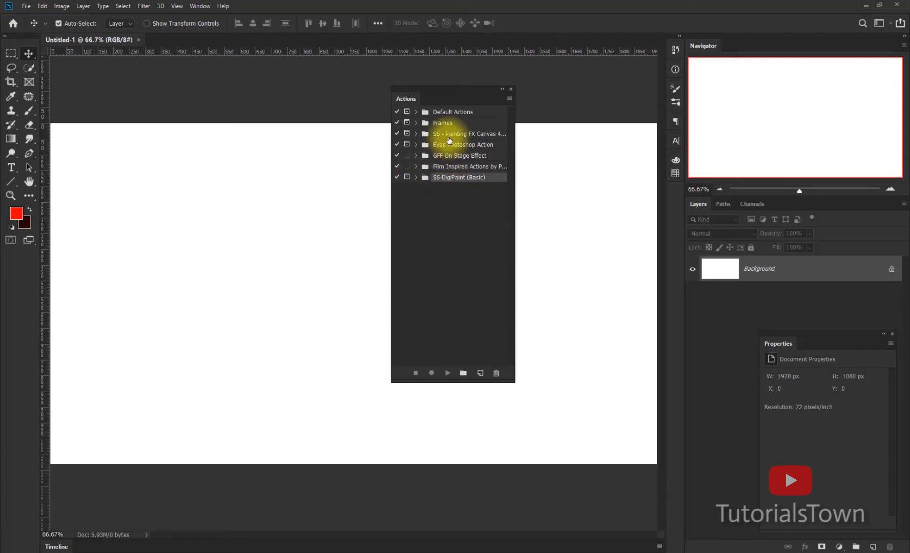
{"action": "left_click", "coordinate": [449, 136], "text": "shift"}
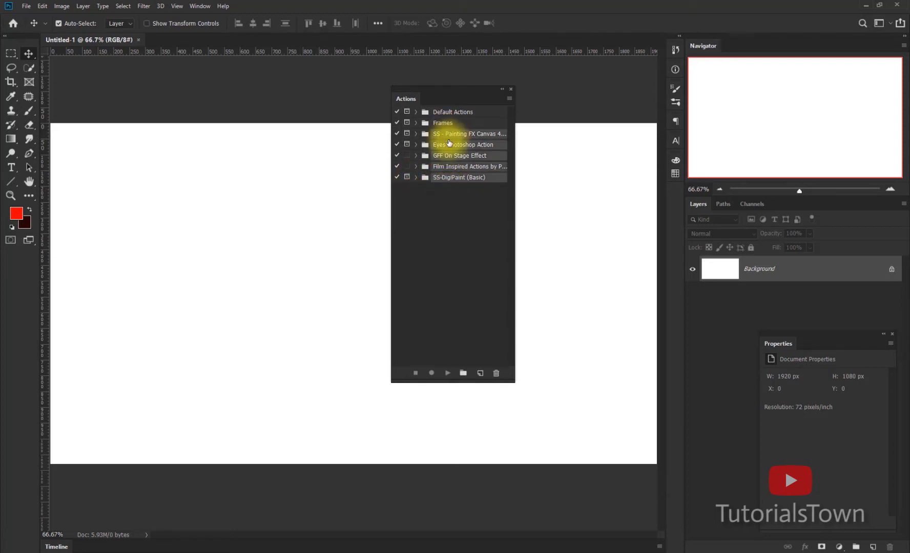
{"action": "left_click", "coordinate": [510, 99]}
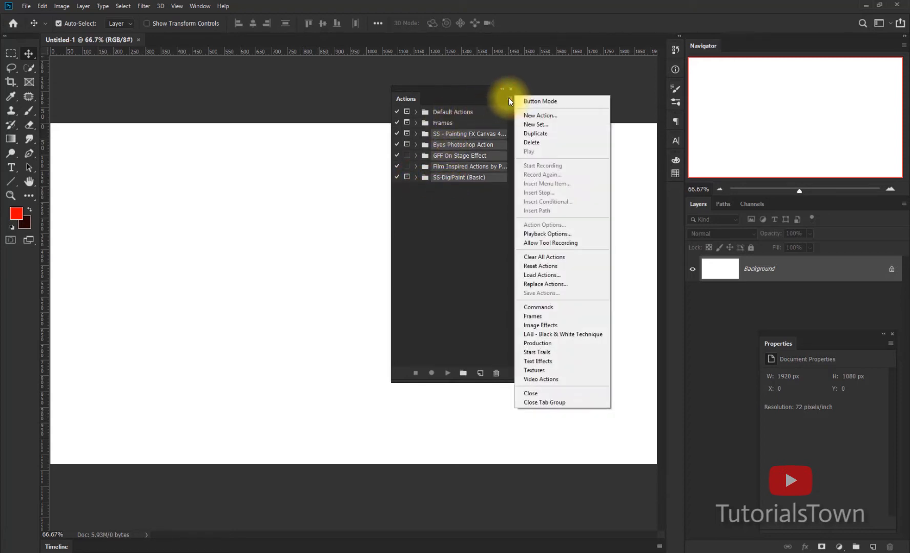
{"action": "left_click", "coordinate": [555, 267]}
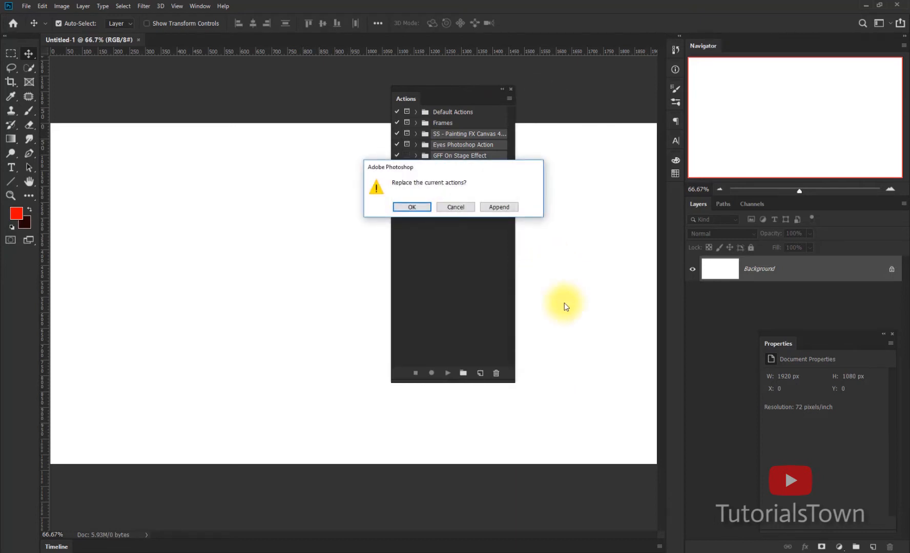
{"action": "left_click", "coordinate": [411, 210]}
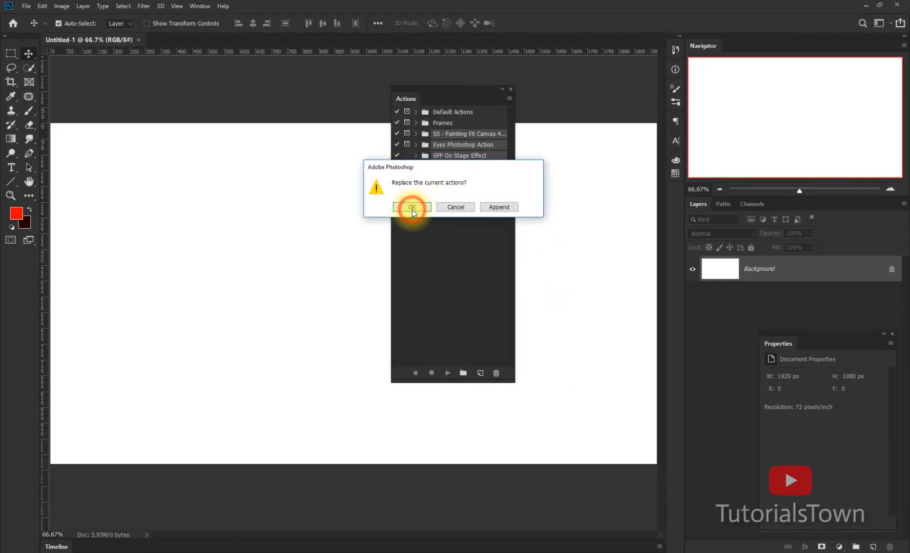
Step: Expand the Default Actions set to view its actions, and collapse it again
{"action": "left_click", "coordinate": [417, 112]}
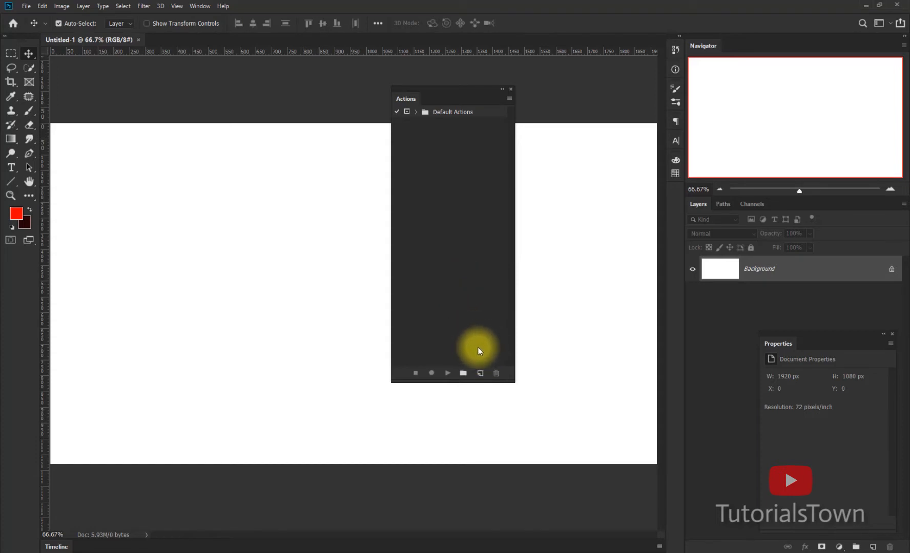
{"action": "left_click", "coordinate": [416, 112]}
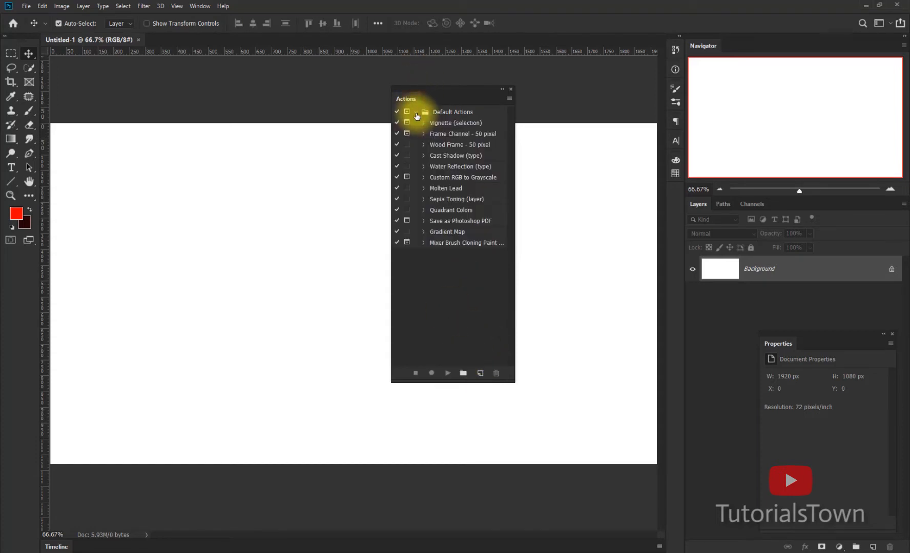
{"action": "left_click", "coordinate": [416, 112]}
{"action": "left_click", "coordinate": [417, 113]}
{"action": "left_click", "coordinate": [416, 112]}
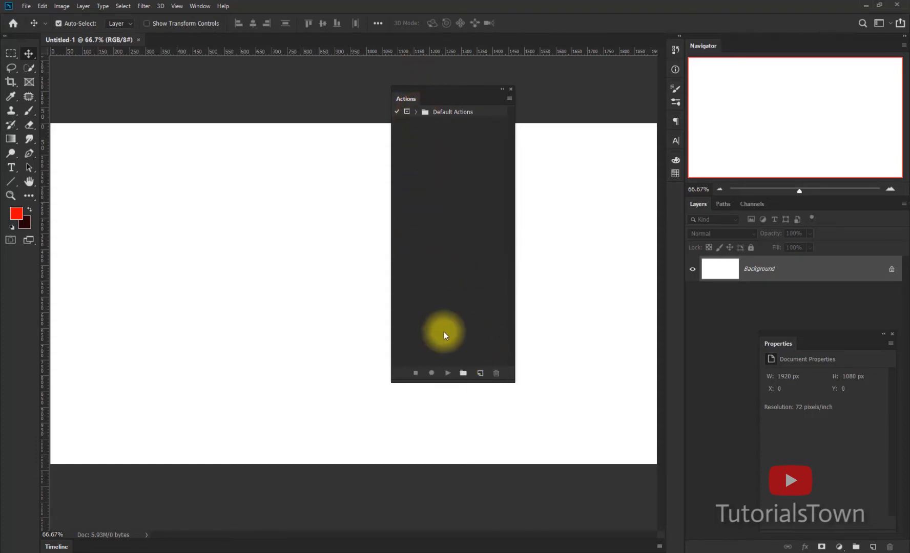
Step: Create a new action set named "9-11 MWF"
{"action": "left_click", "coordinate": [460, 374]}
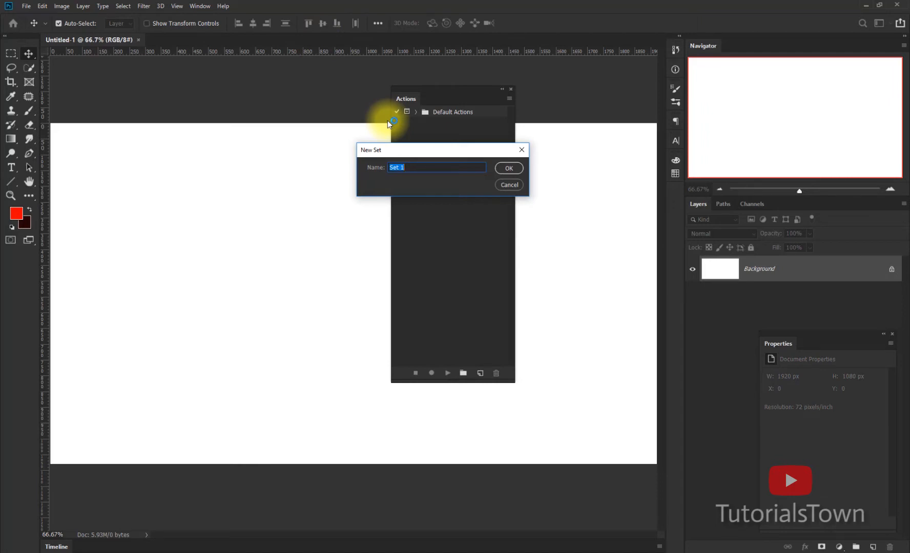
{"action": "type", "text": "9-11 MWF"}
{"action": "key", "text": "Return"}
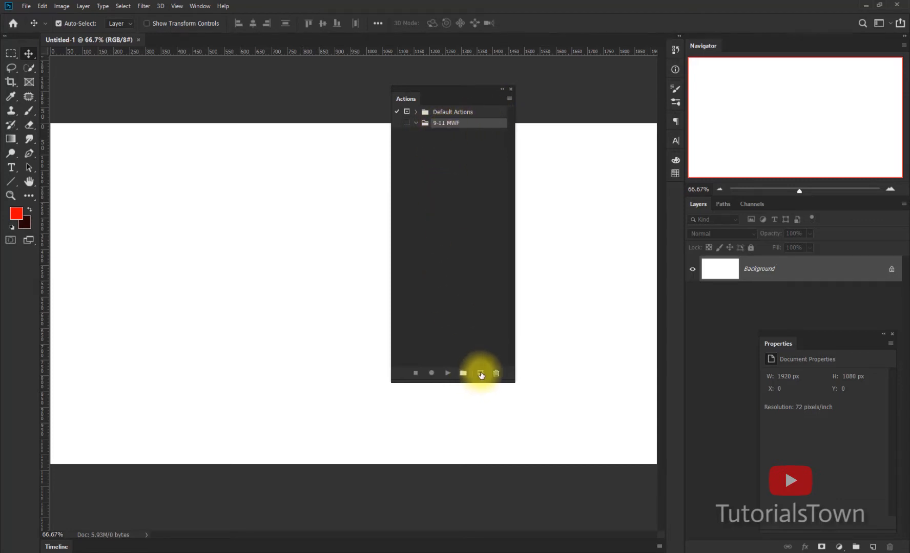
{"action": "key", "text": "super+plus"}
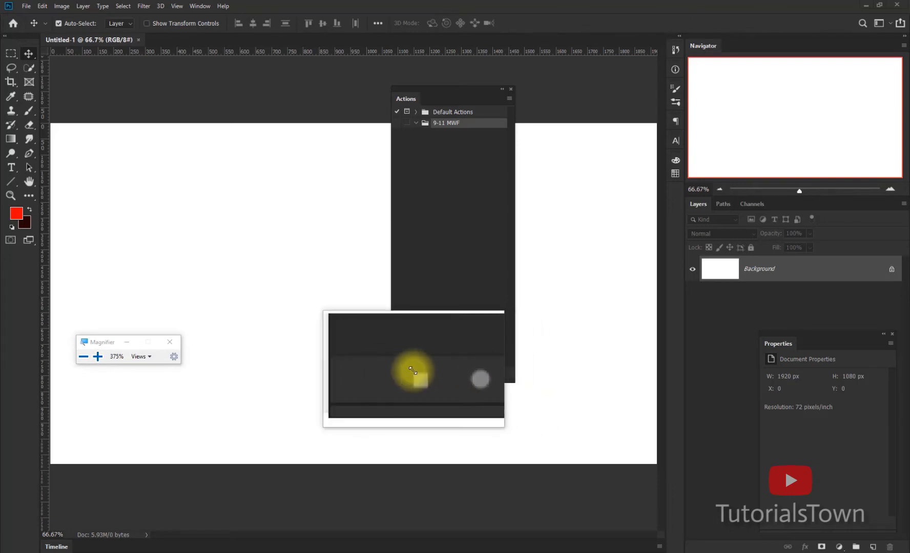
{"action": "left_click", "coordinate": [164, 345]}
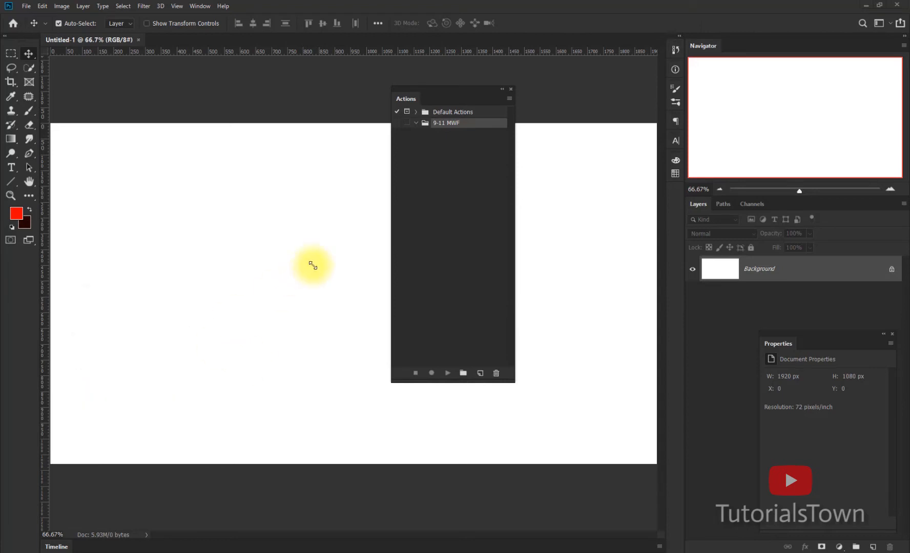
{"action": "left_click", "coordinate": [464, 197]}
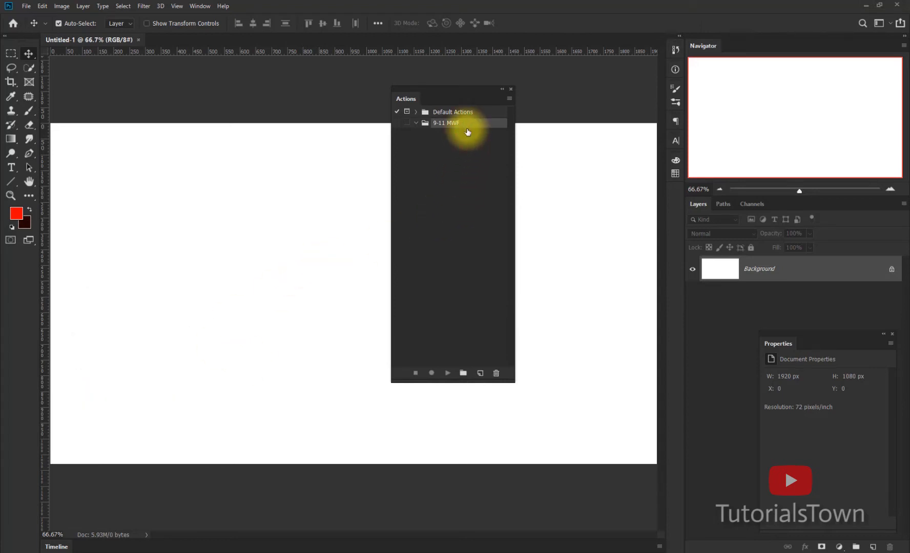
{"action": "left_click", "coordinate": [480, 375]}
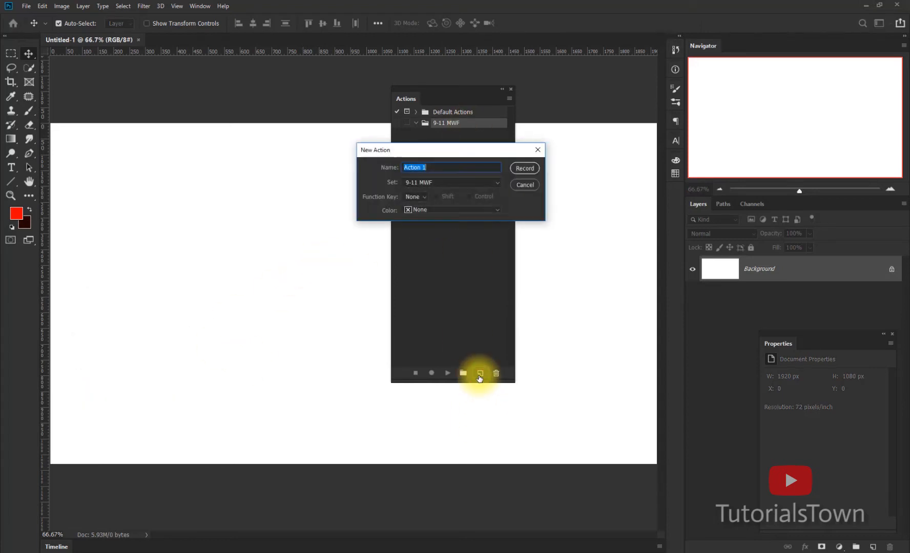
{"action": "left_click", "coordinate": [524, 187]}
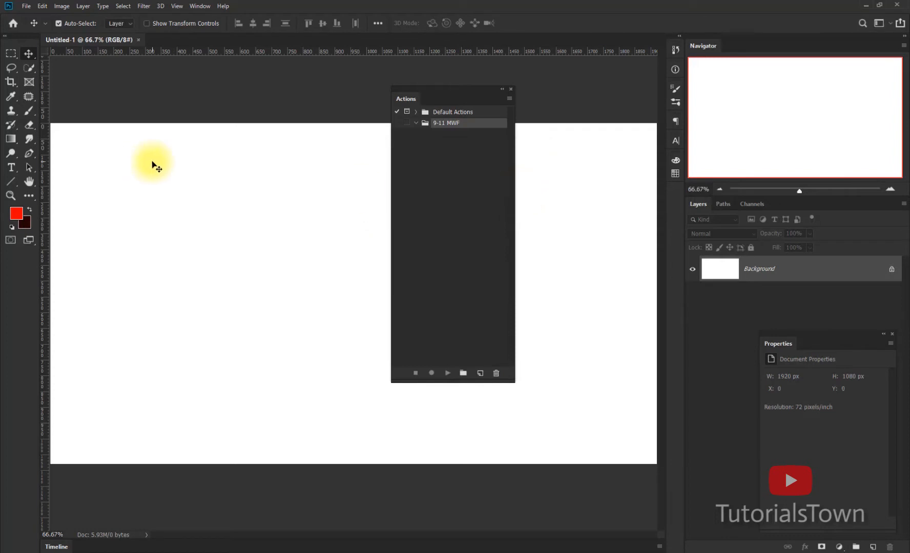
Step: Select a full-height vertical strip about 50 px wide along the canvas's left edge with the Rectangular Marquee
{"action": "key", "text": "ctrl+minus"}
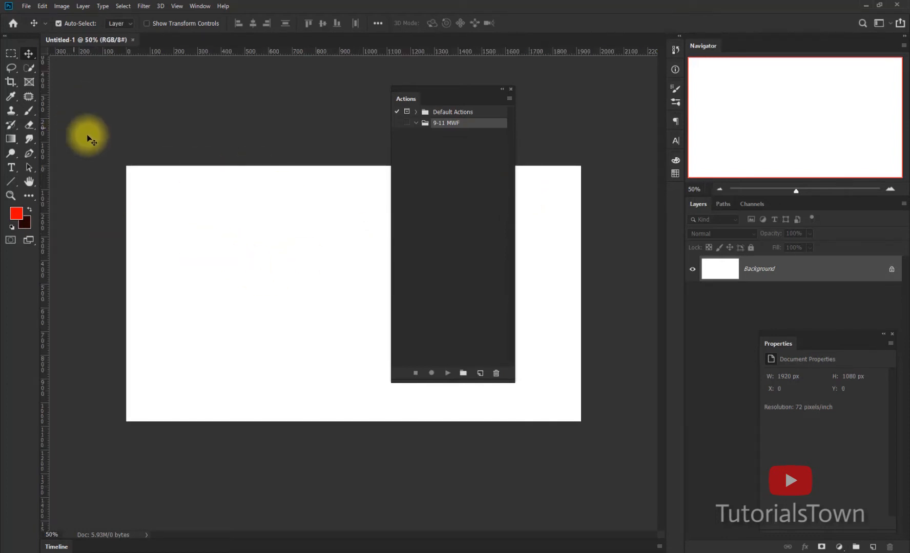
{"action": "left_click_drag", "start_coordinate": [111, 144], "coordinate": [309, 445]}
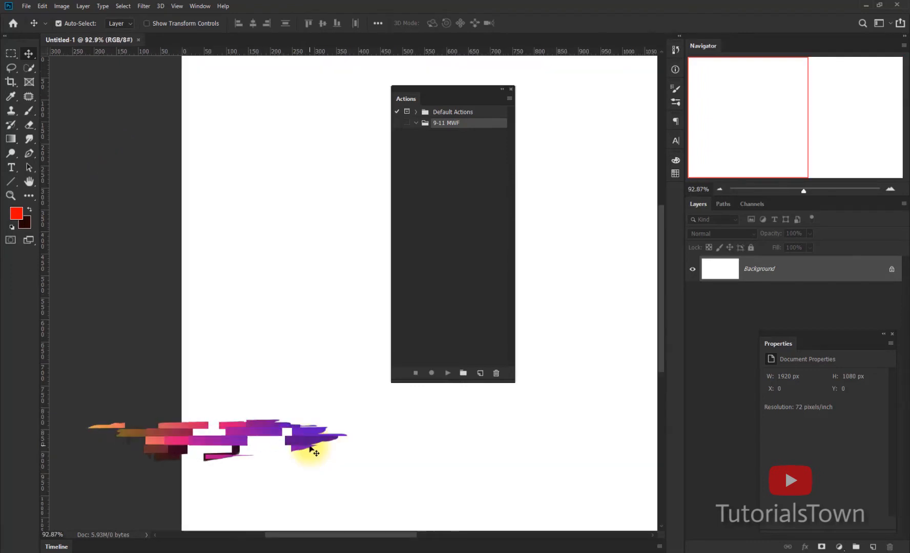
{"action": "key", "text": "ctrl+minus"}
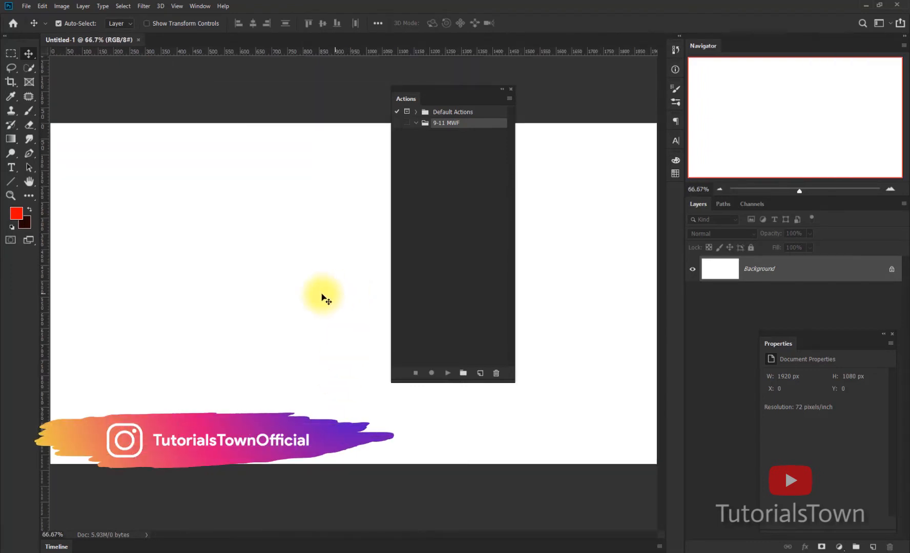
{"action": "key", "text": "ctrl+minus"}
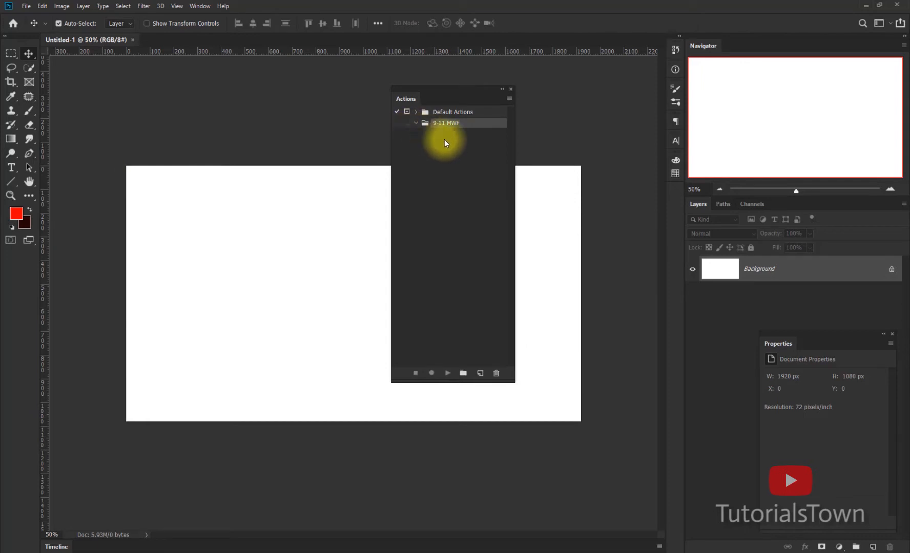
{"action": "left_click", "coordinate": [11, 54]}
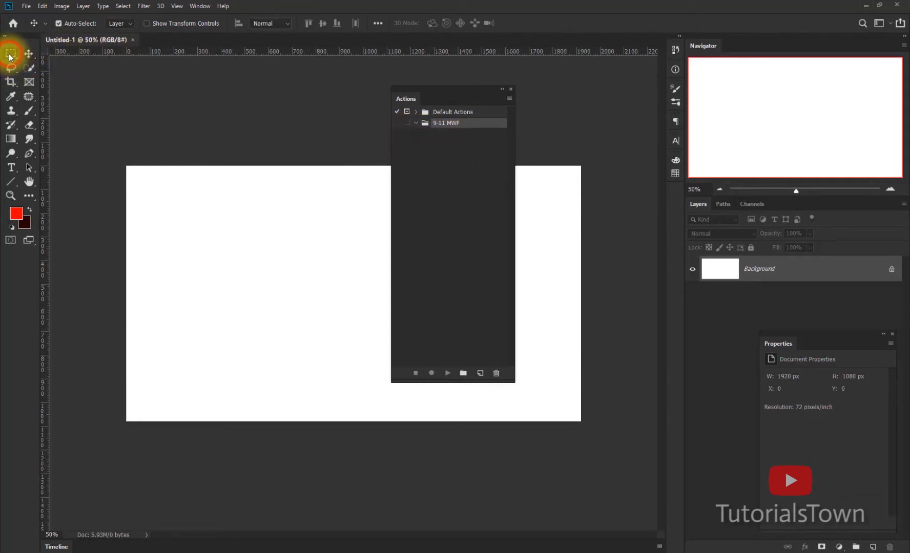
{"action": "left_click_drag", "start_coordinate": [126, 149], "coordinate": [136, 463]}
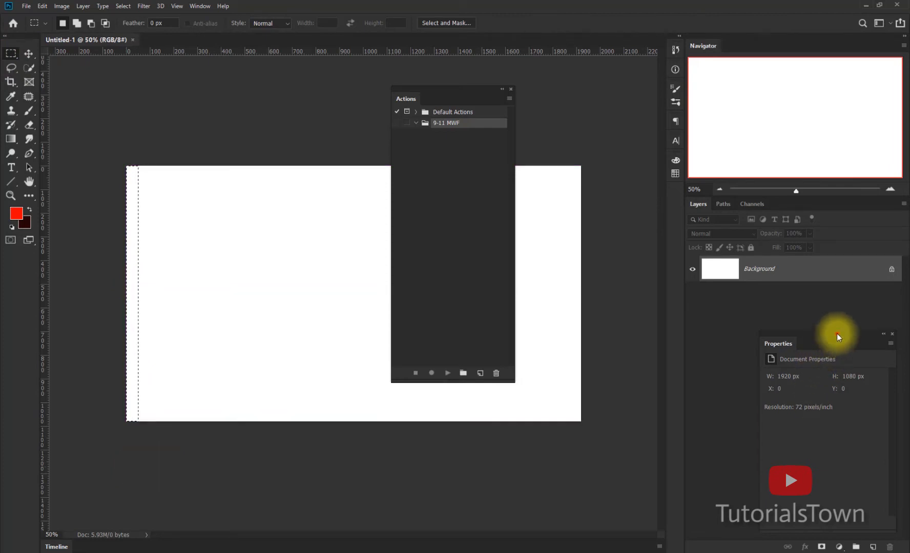
Step: Fill the strip selection with the red foreground colour on a new layer and deselect it
{"action": "left_click_drag", "start_coordinate": [837, 333], "coordinate": [635, 333]}
{"action": "left_click", "coordinate": [873, 546]}
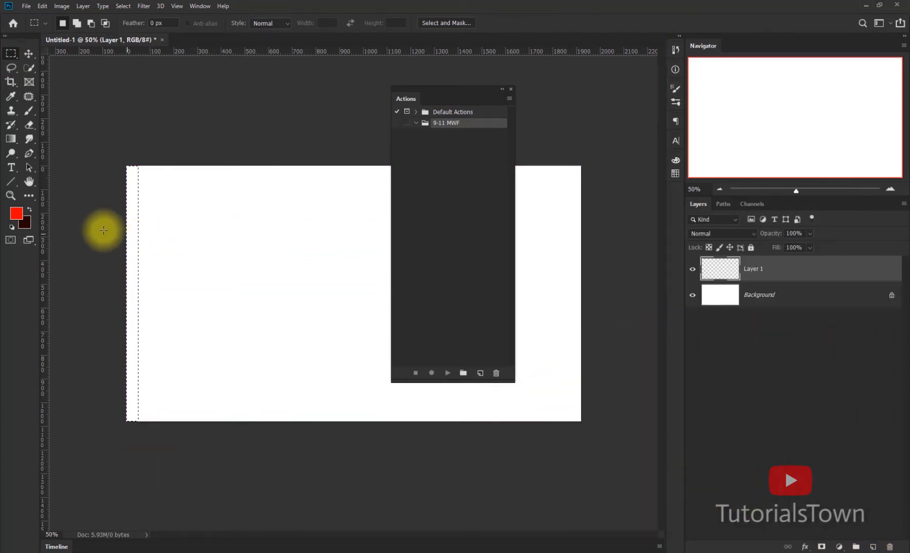
{"action": "key", "text": "alt+BackSpace"}
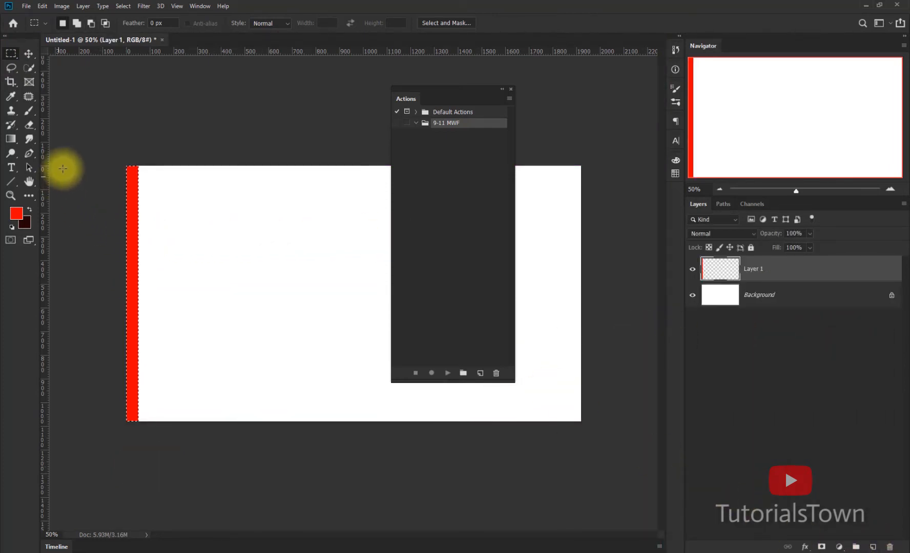
{"action": "left_click", "coordinate": [123, 129]}
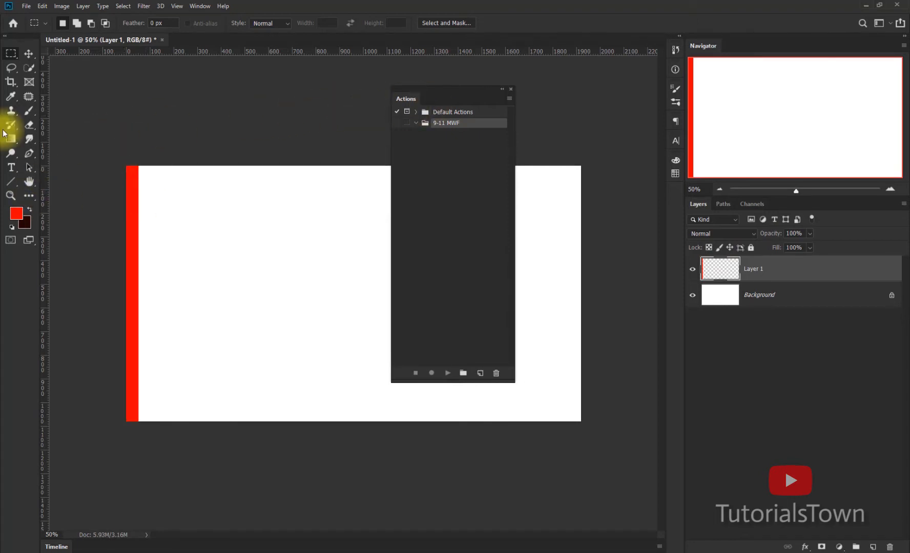
Step: Try moving the red strip toward the right with the Move tool, and undo the move
{"action": "left_click", "coordinate": [28, 53]}
{"action": "left_click", "coordinate": [95, 132]}
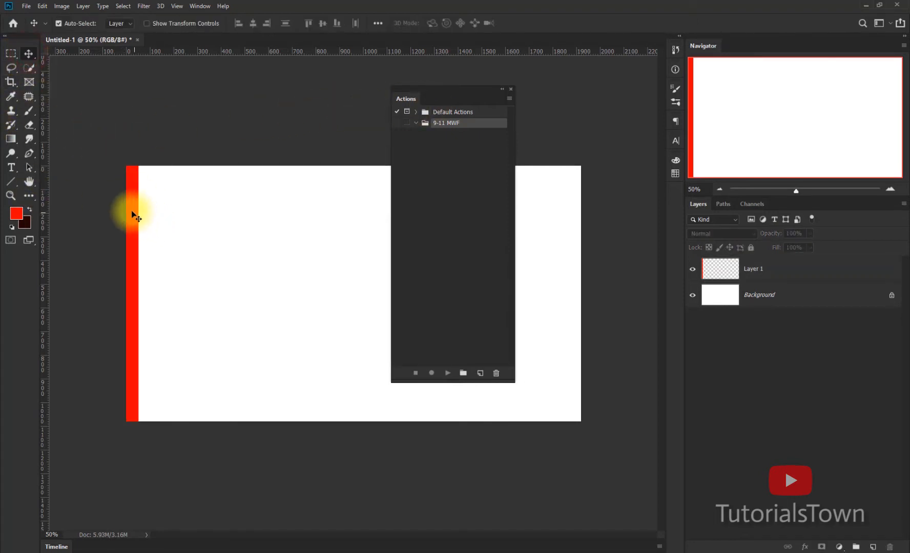
{"action": "left_click_drag", "start_coordinate": [134, 209], "coordinate": [193, 213]}
{"action": "key", "text": "ctrl+z"}
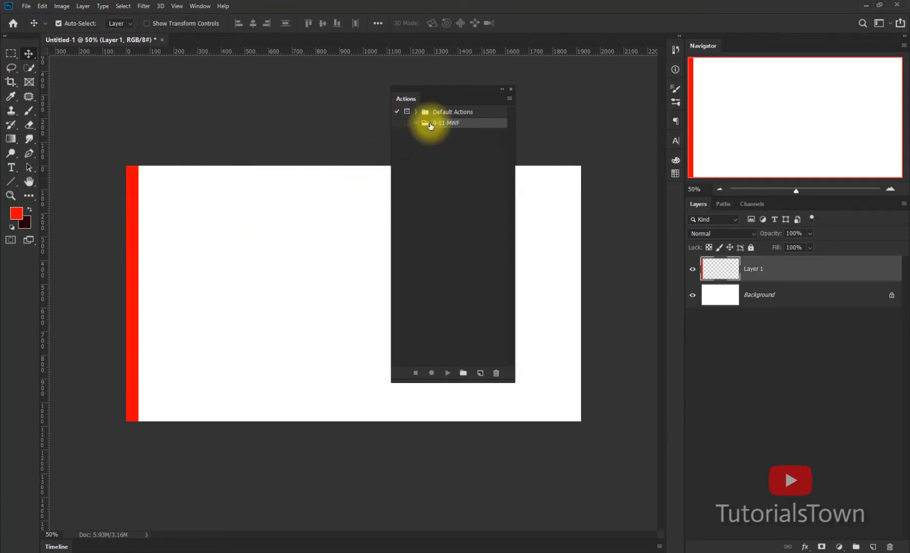
Step: Create a new action named "Copy" in the 9-11 MWF set and start recording it
{"action": "left_click", "coordinate": [480, 374]}
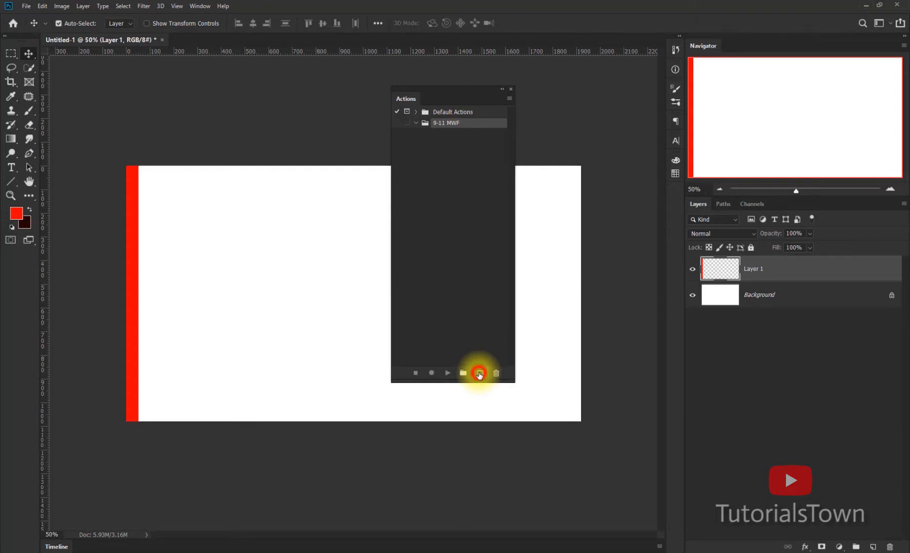
{"action": "left_click_drag", "start_coordinate": [444, 151], "coordinate": [342, 168]}
{"action": "left_click", "coordinate": [400, 166]}
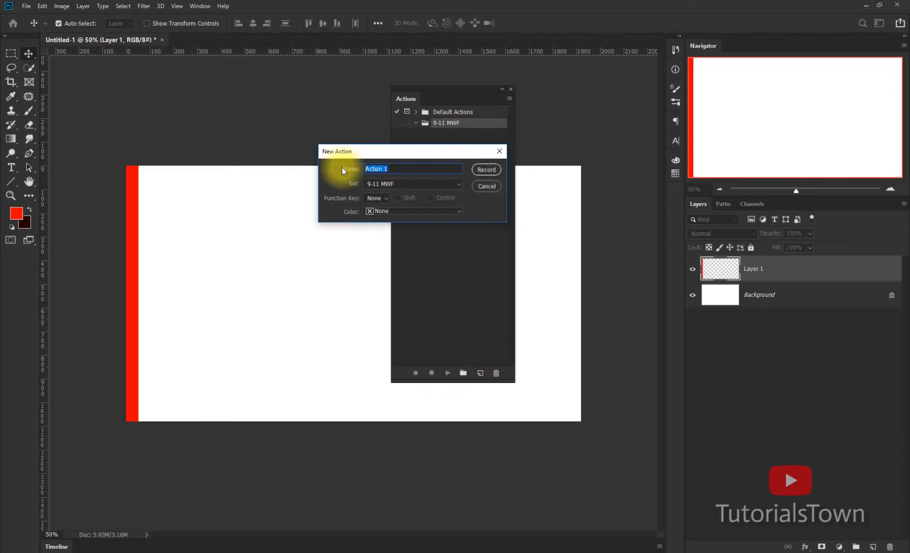
{"action": "type", "text": "Copy"}
{"action": "left_click", "coordinate": [487, 169]}
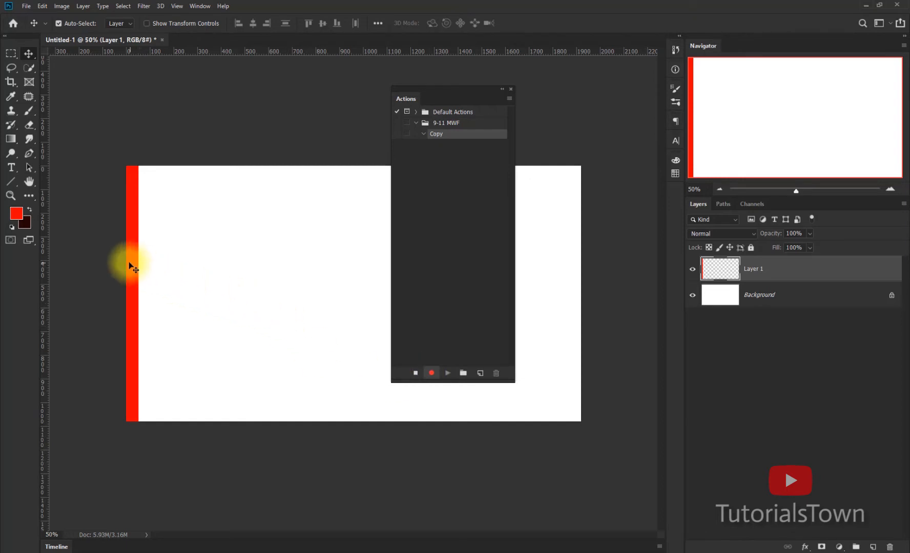
Step: Duplicate the red strip to its right with a narrow gap, stop recording, and collapse and select the Copy action
{"action": "left_click_drag", "start_coordinate": [130, 266], "coordinate": [149, 266]}
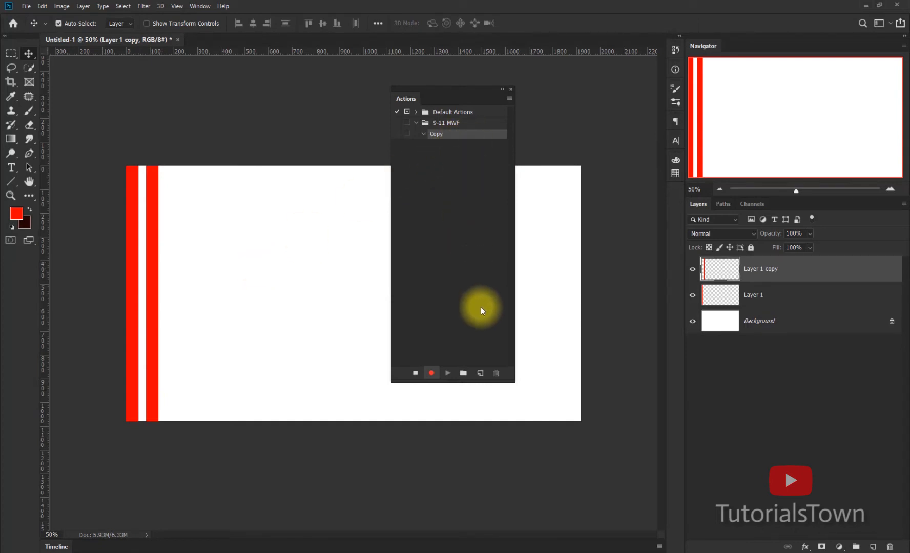
{"action": "left_click", "coordinate": [415, 373]}
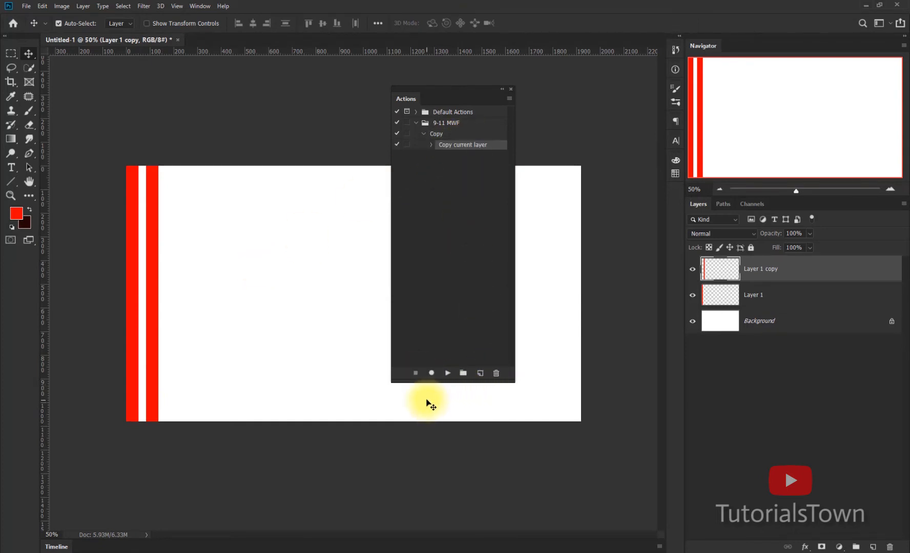
{"action": "left_click", "coordinate": [423, 135]}
{"action": "left_click", "coordinate": [433, 135]}
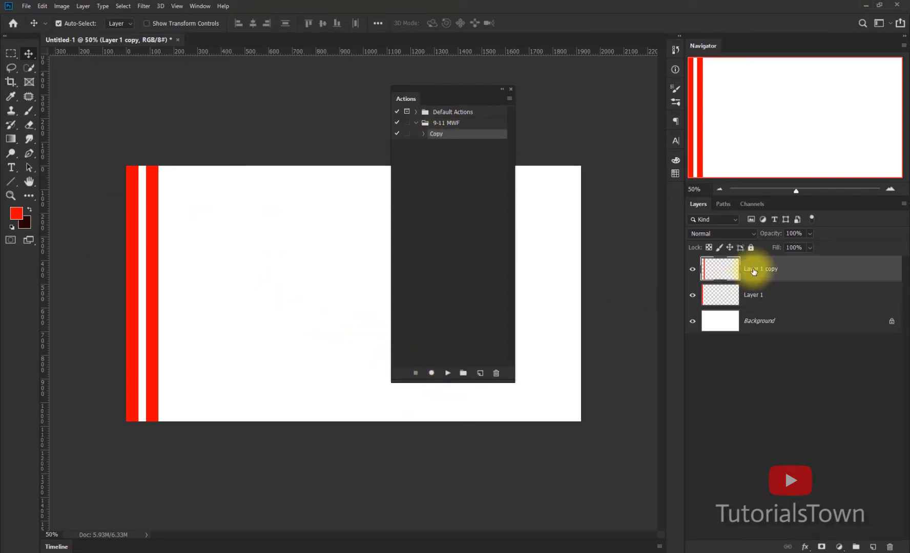
Step: Play the Copy action repeatedly until evenly spaced red strips fill the full canvas width
{"action": "left_click", "coordinate": [447, 376]}
{"action": "left_click", "coordinate": [446, 375]}
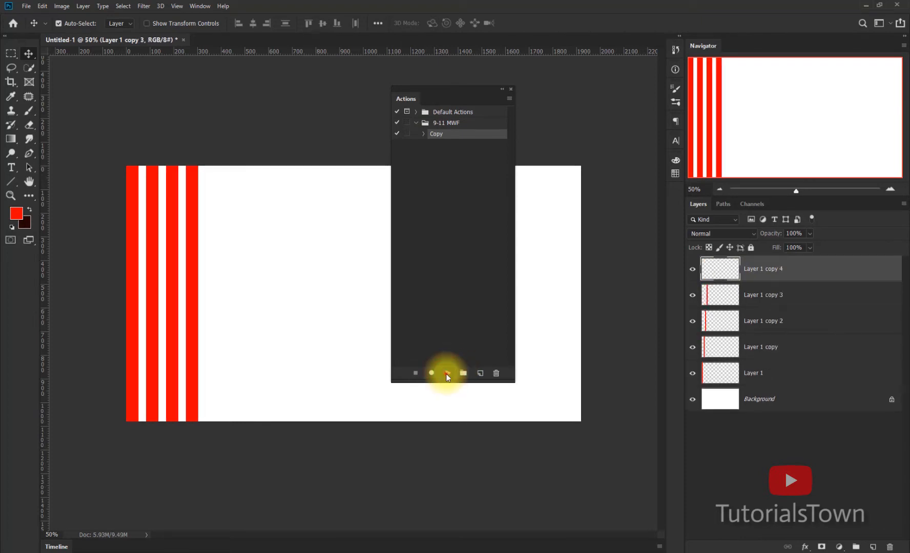
{"action": "left_click", "coordinate": [447, 375]}
{"action": "left_click", "coordinate": [447, 374]}
{"action": "left_click", "coordinate": [446, 375]}
{"action": "left_click", "coordinate": [447, 375]}
{"action": "left_click", "coordinate": [447, 373]}
{"action": "left_click", "coordinate": [447, 373]}
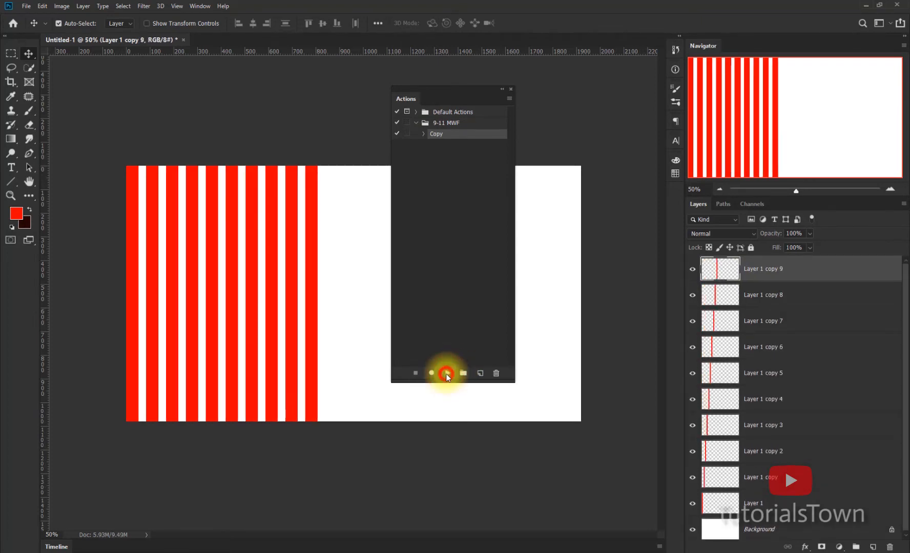
{"action": "left_click", "coordinate": [446, 373]}
{"action": "left_click", "coordinate": [446, 373]}
{"action": "left_click", "coordinate": [447, 373]}
{"action": "left_click", "coordinate": [447, 374]}
{"action": "left_click", "coordinate": [447, 373]}
{"action": "left_click", "coordinate": [447, 373]}
{"action": "left_click", "coordinate": [447, 373]}
{"action": "left_click", "coordinate": [447, 373]}
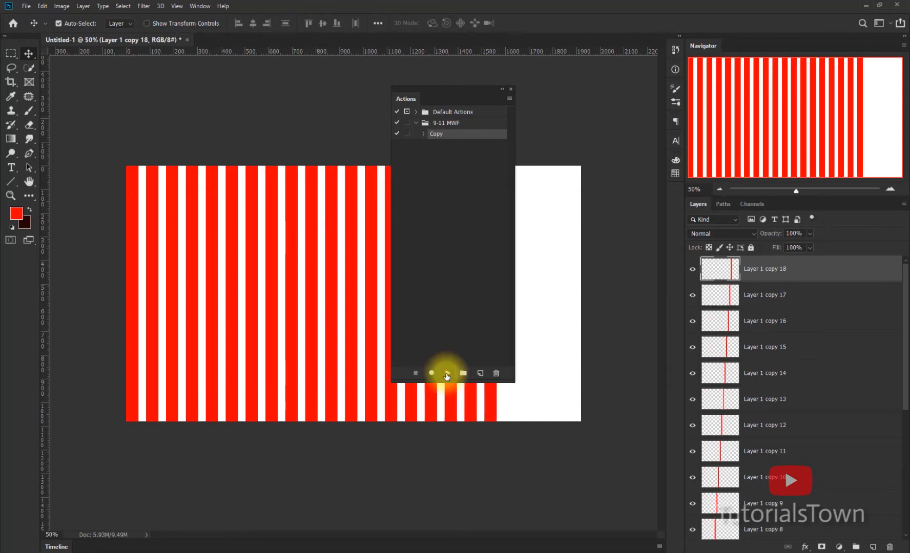
{"action": "left_click", "coordinate": [447, 374]}
{"action": "left_click", "coordinate": [447, 374]}
{"action": "left_click", "coordinate": [447, 374]}
{"action": "left_click", "coordinate": [447, 376]}
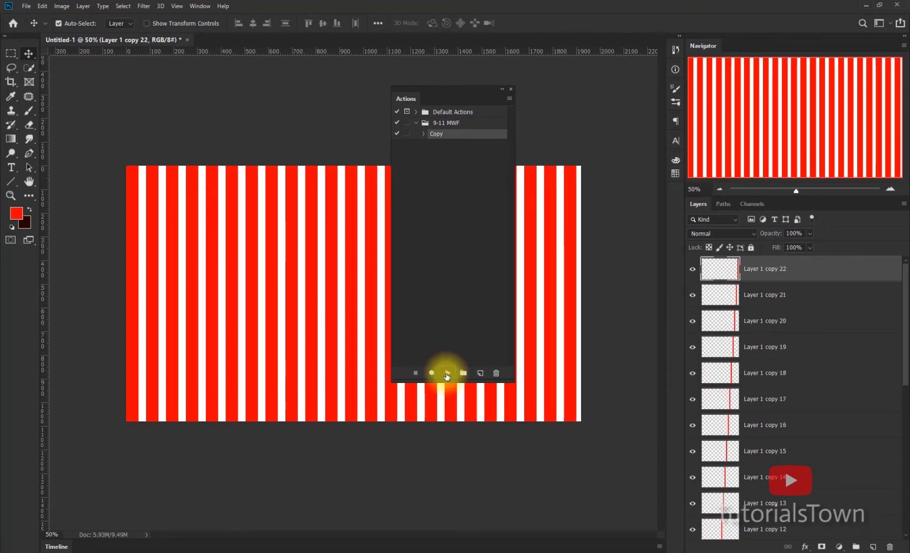
Step: Delete all the copied strips, keeping only the original red strip along the canvas's left edge
{"action": "left_click_drag", "start_coordinate": [605, 446], "coordinate": [147, 303]}
{"action": "key", "text": "Delete"}
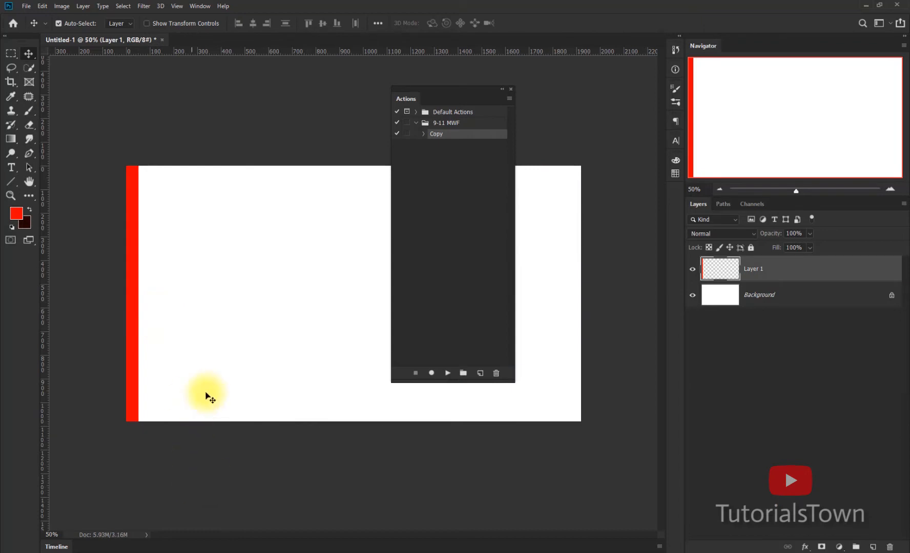
{"action": "left_click", "coordinate": [236, 358]}
{"action": "left_click", "coordinate": [136, 241]}
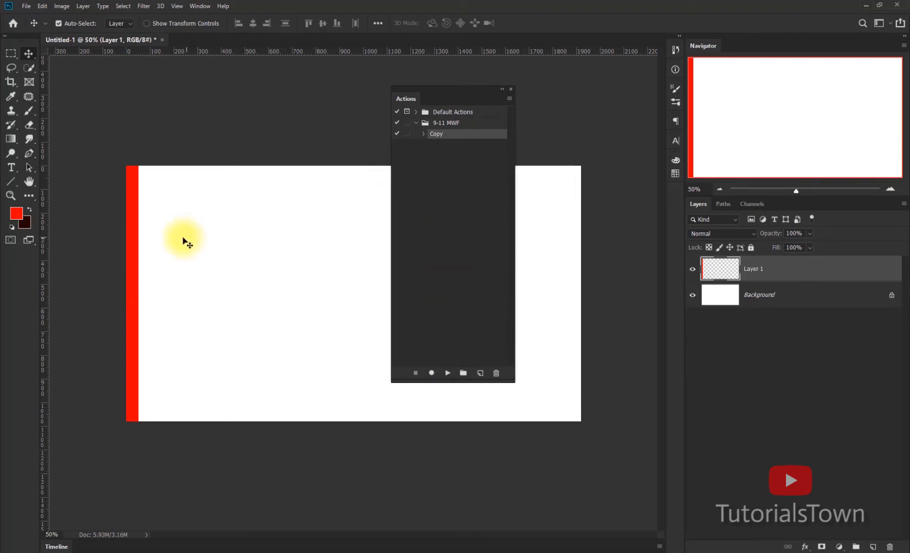
{"action": "left_click_drag", "start_coordinate": [137, 230], "coordinate": [407, 256]}
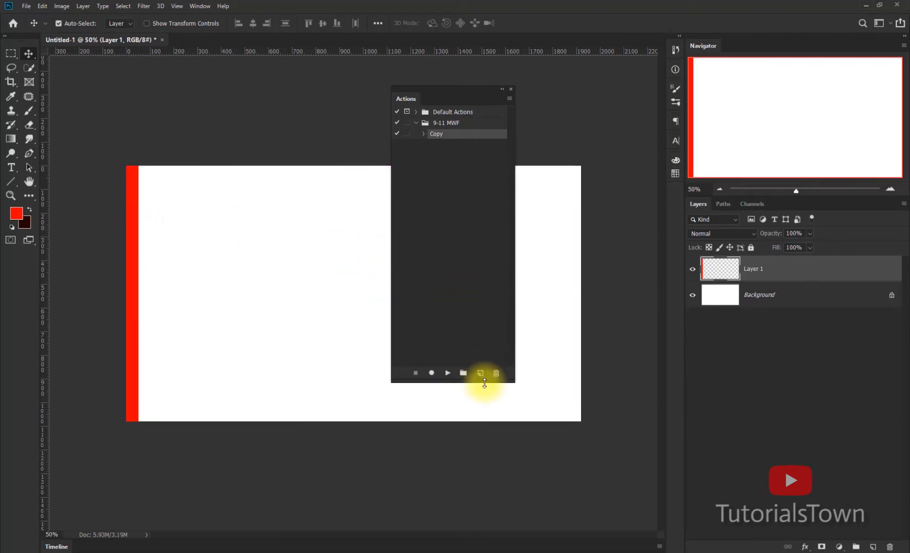
Step: Start recording a new action "copy & Hue Change" in the 9-11 MWF set and duplicate the red strip to its right with a narrow gap
{"action": "left_click", "coordinate": [481, 374]}
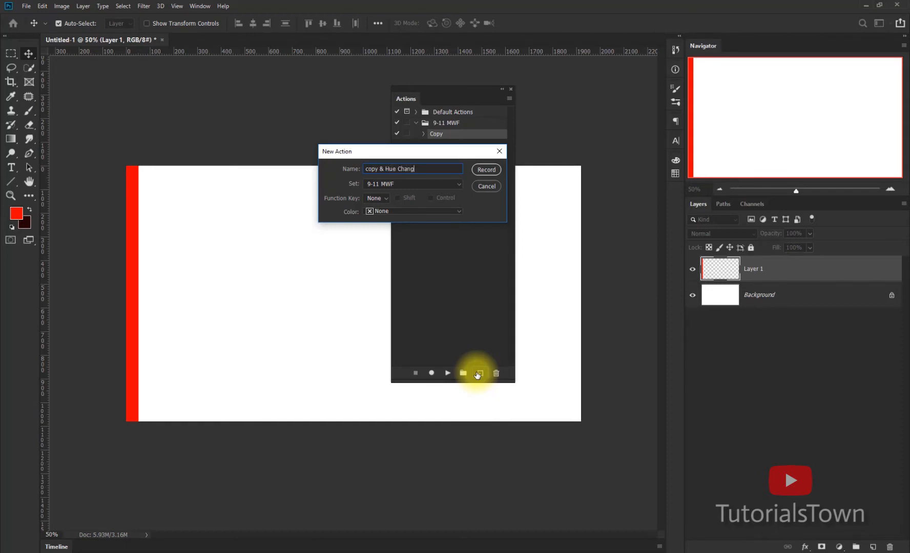
{"action": "key", "text": "Return"}
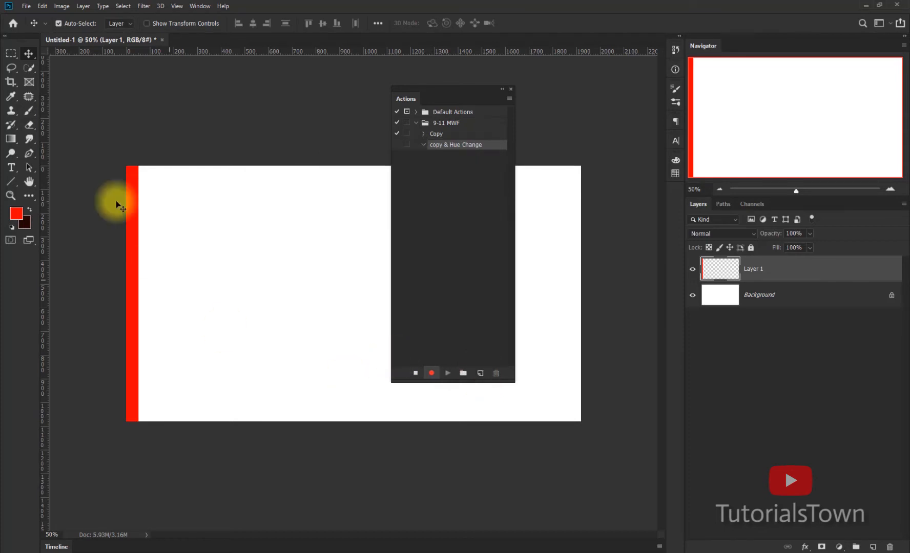
{"action": "left_click_drag", "start_coordinate": [134, 227], "coordinate": [151, 224]}
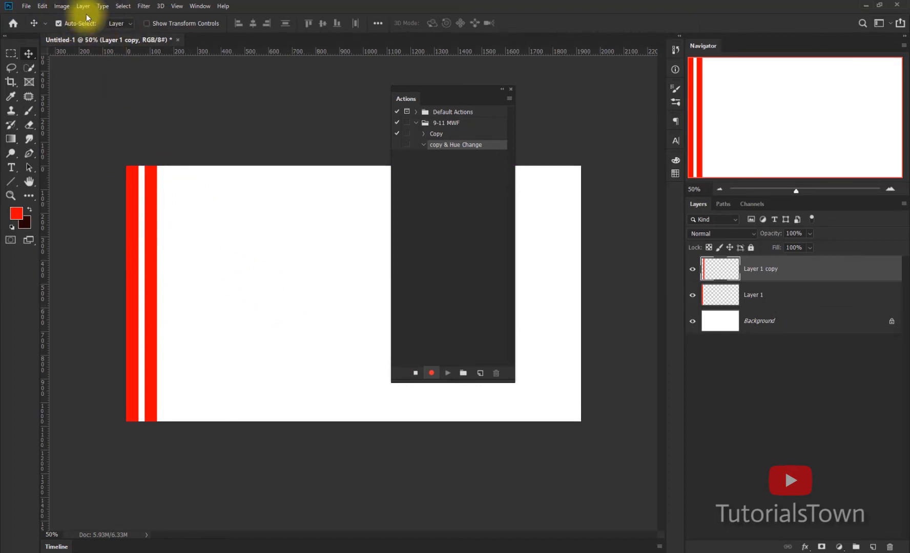
Step: Shift the duplicated strip's hue by +20 with a Hue/Saturation adjustment and stop recording the action
{"action": "left_click", "coordinate": [62, 6]}
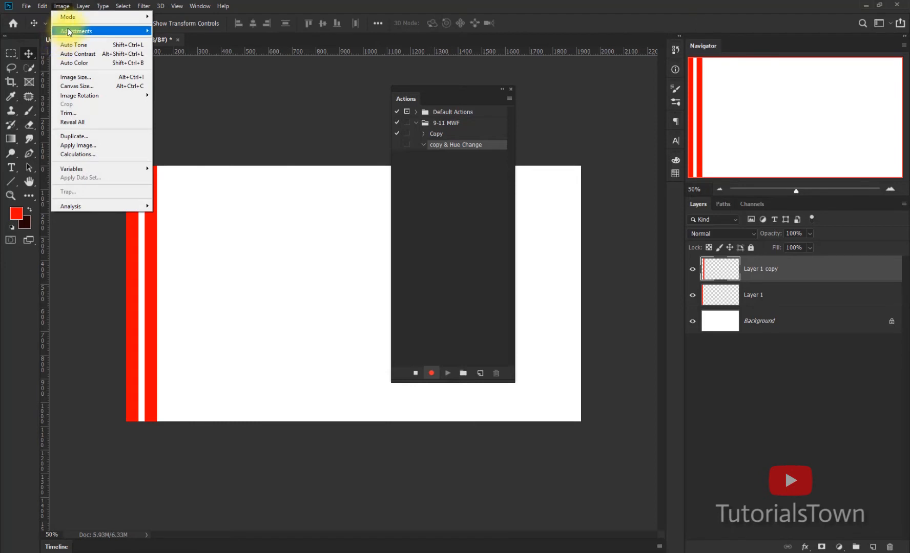
{"action": "mouse_move", "coordinate": [72, 31]}
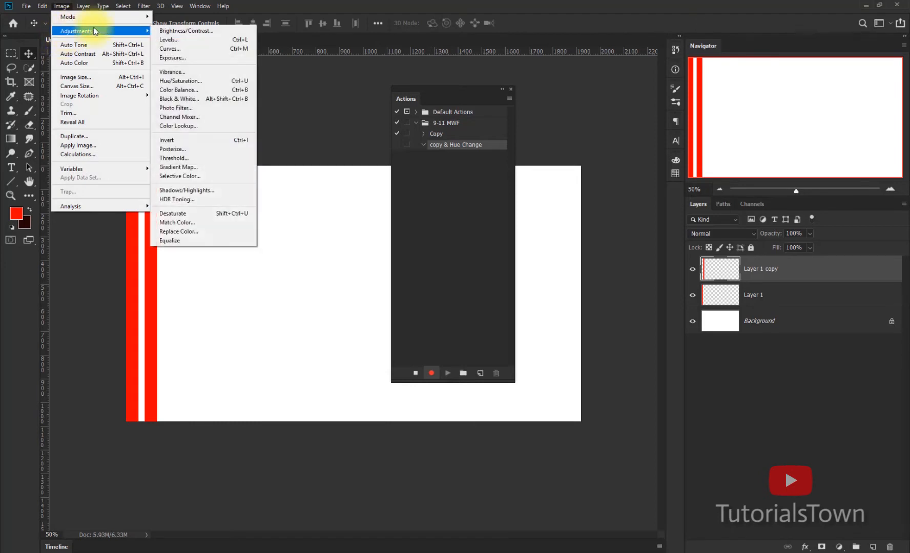
{"action": "left_click", "coordinate": [240, 81]}
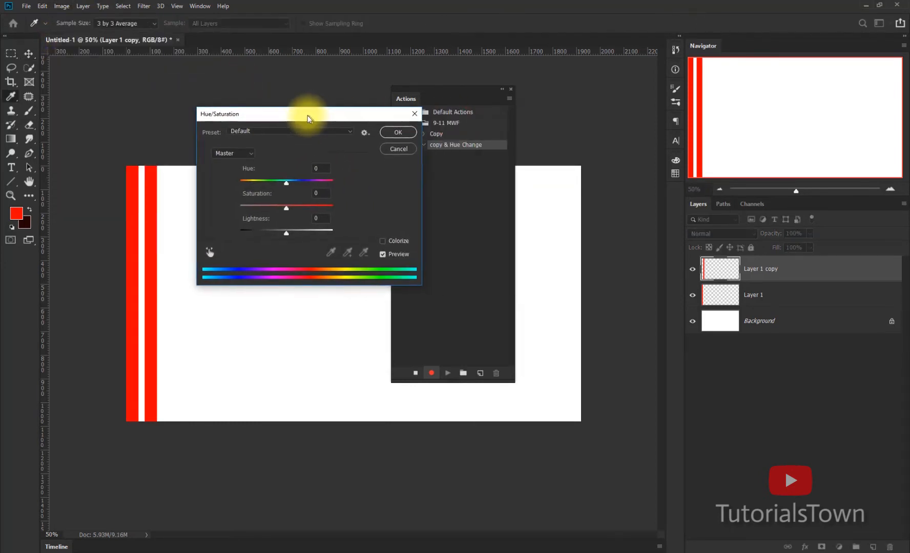
{"action": "left_click_drag", "start_coordinate": [307, 115], "coordinate": [283, 100]}
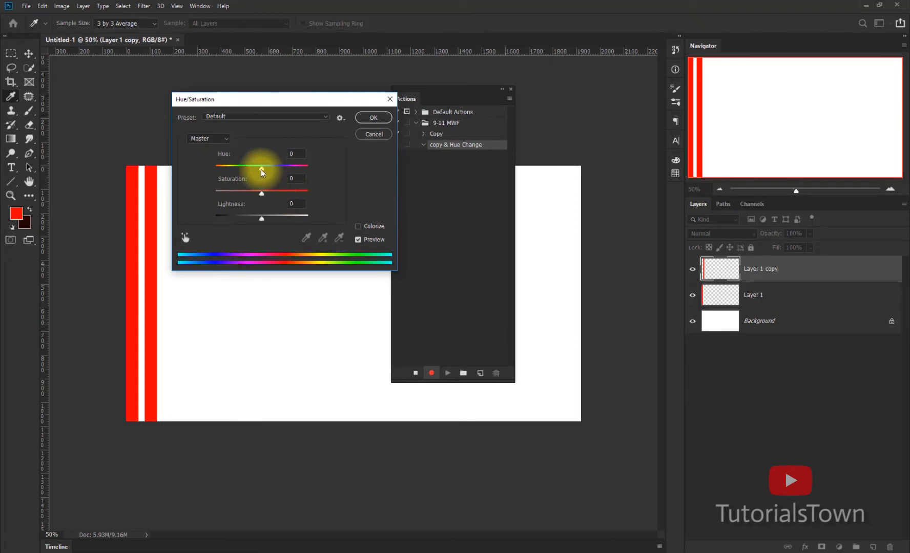
{"action": "left_click", "coordinate": [294, 152]}
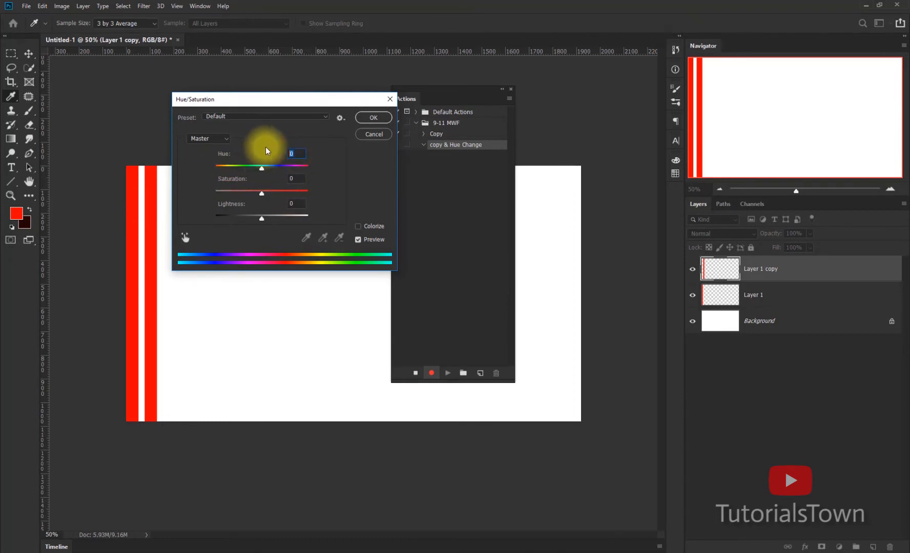
{"action": "type", "text": "20"}
{"action": "key", "text": "Tab"}
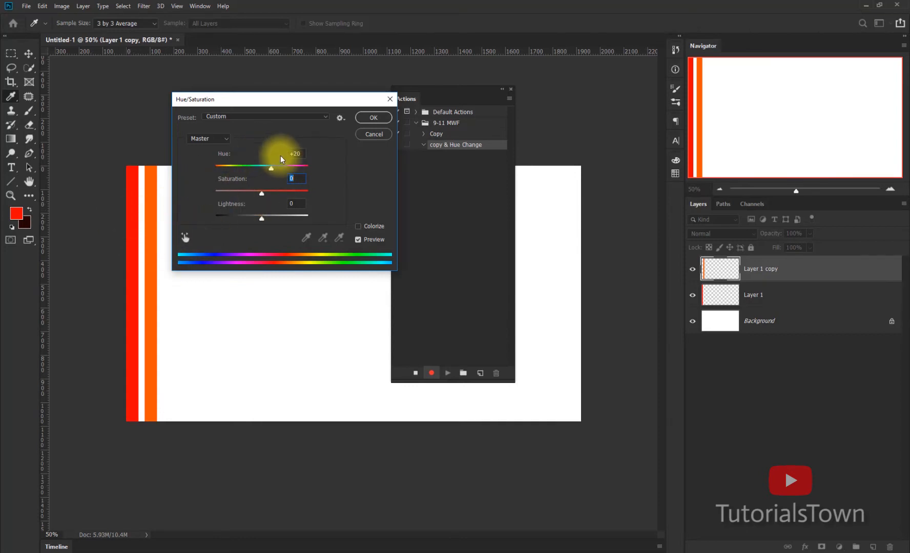
{"action": "left_click", "coordinate": [301, 152]}
{"action": "left_click_drag", "start_coordinate": [258, 103], "coordinate": [294, 201]}
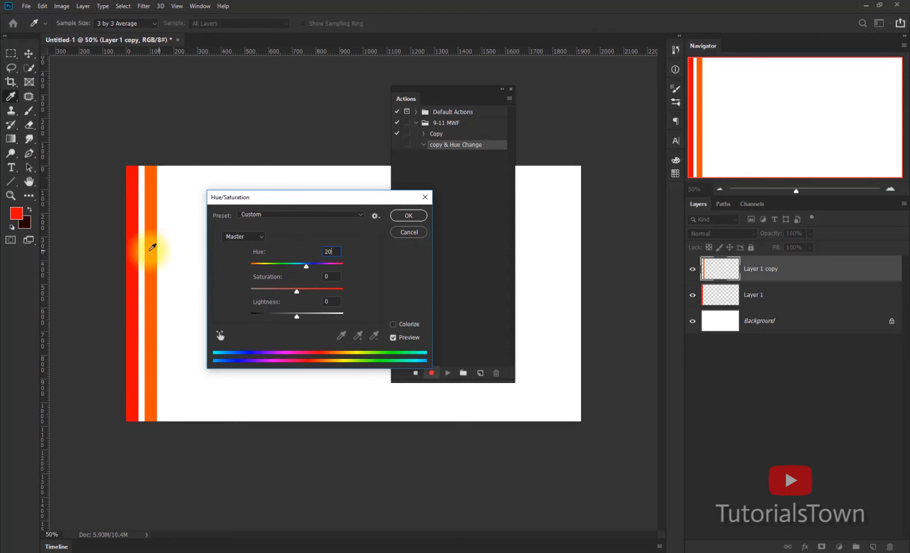
{"action": "left_click", "coordinate": [402, 216]}
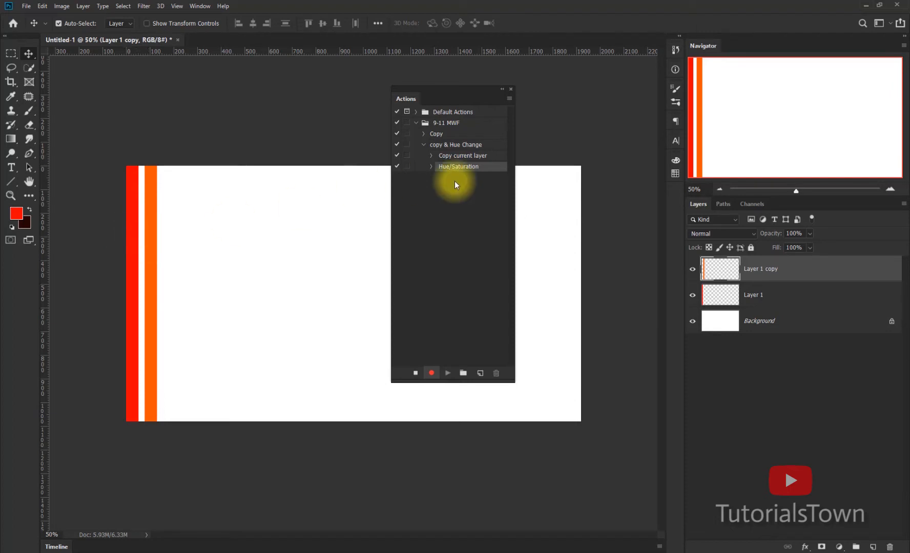
{"action": "left_click", "coordinate": [416, 374]}
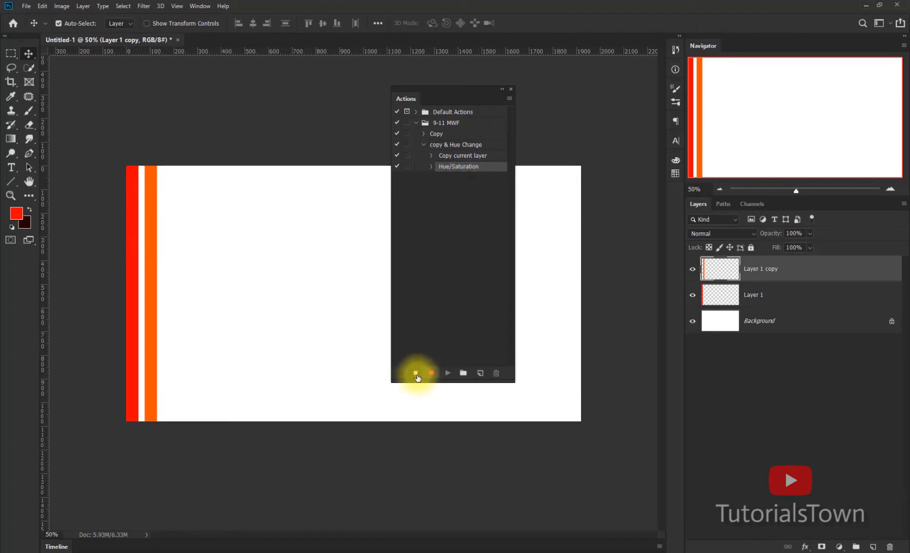
Step: Play the copy & Hue Change action repeatedly until hue-shifted strips spread across the canvas width
{"action": "left_click", "coordinate": [456, 147]}
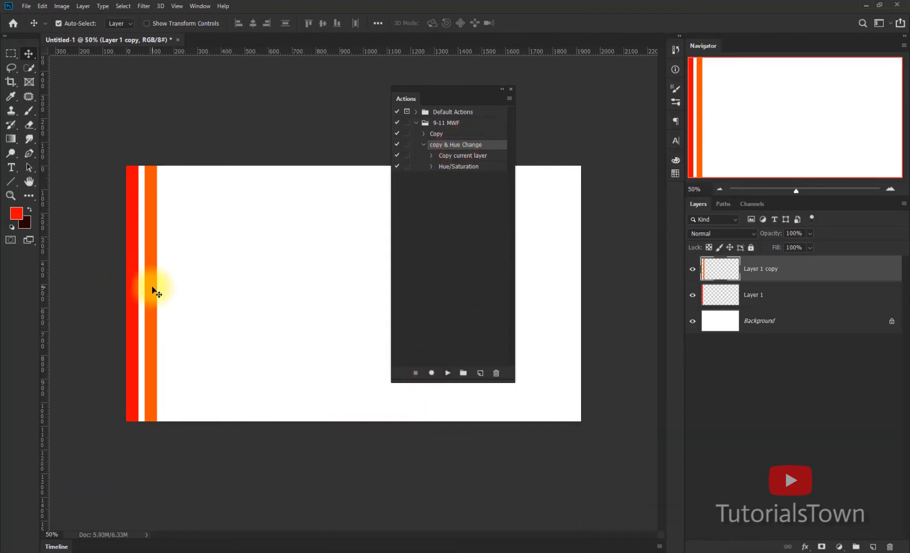
{"action": "left_click", "coordinate": [449, 373]}
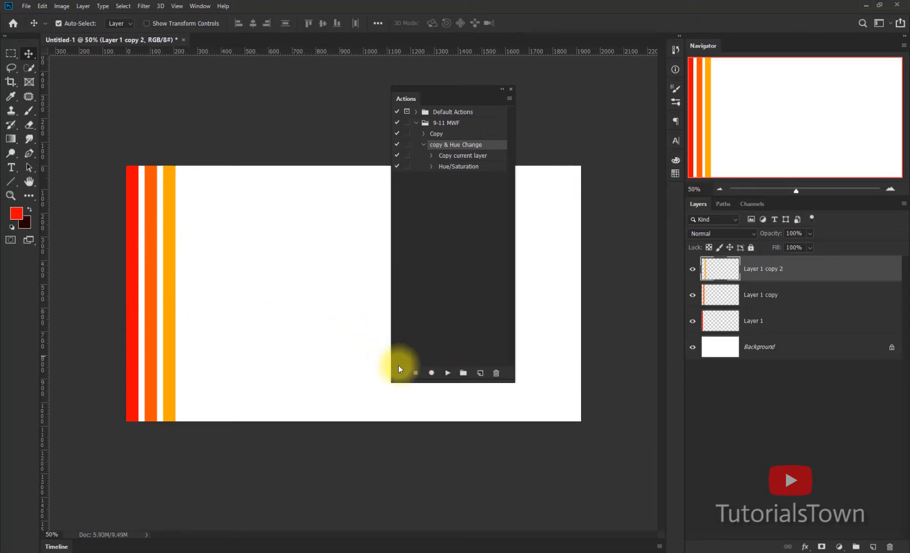
{"action": "left_click", "coordinate": [447, 373]}
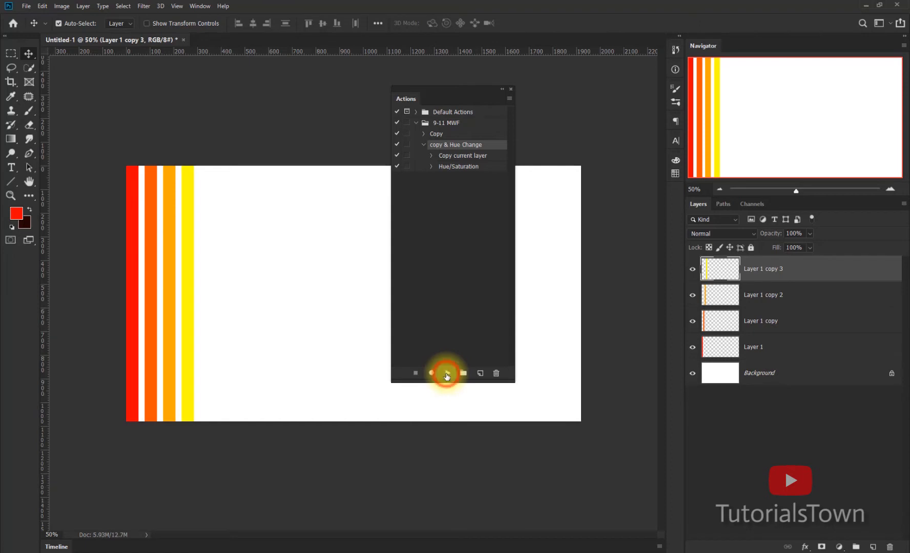
{"action": "left_click", "coordinate": [447, 374]}
{"action": "left_click", "coordinate": [447, 373]}
{"action": "left_click", "coordinate": [448, 373]}
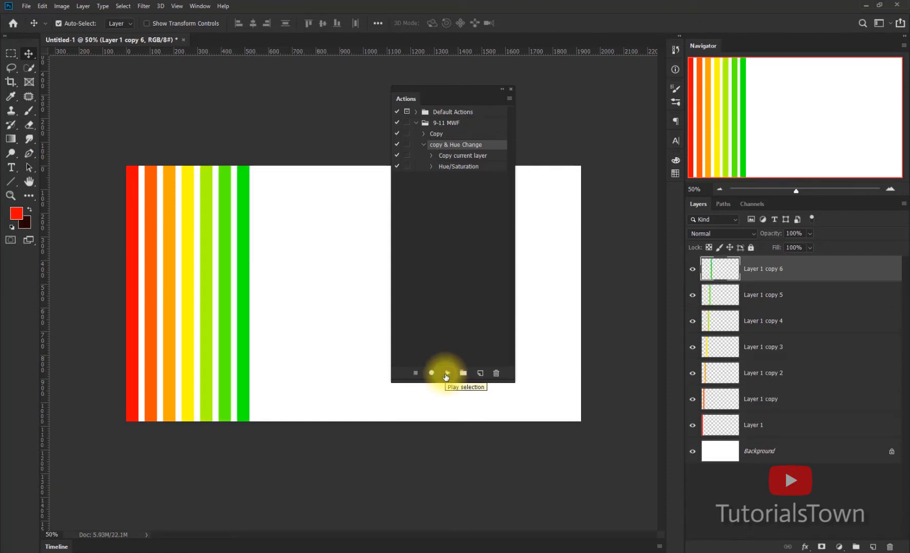
{"action": "left_click", "coordinate": [447, 373]}
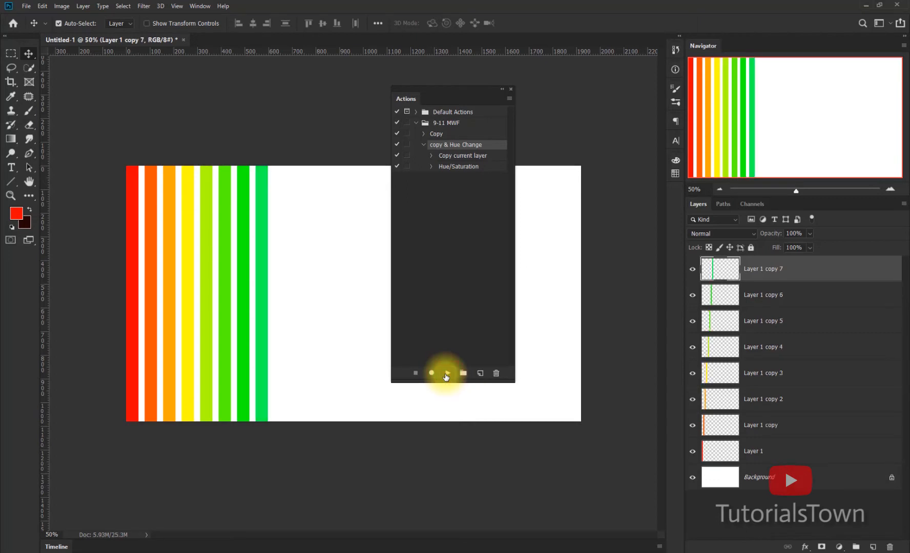
{"action": "left_click", "coordinate": [447, 373]}
{"action": "left_click", "coordinate": [447, 373]}
{"action": "left_click", "coordinate": [447, 373]}
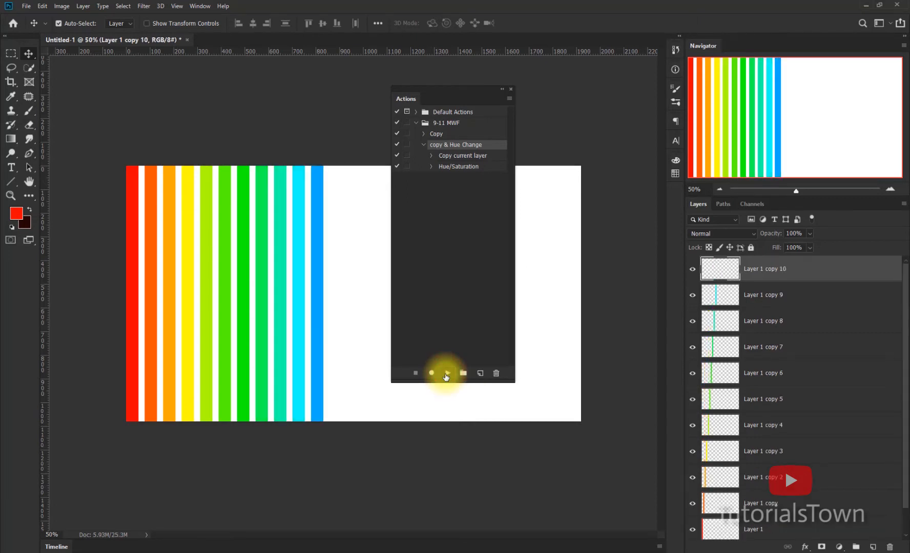
{"action": "left_click", "coordinate": [447, 373]}
{"action": "left_click", "coordinate": [446, 374]}
{"action": "left_click", "coordinate": [447, 374]}
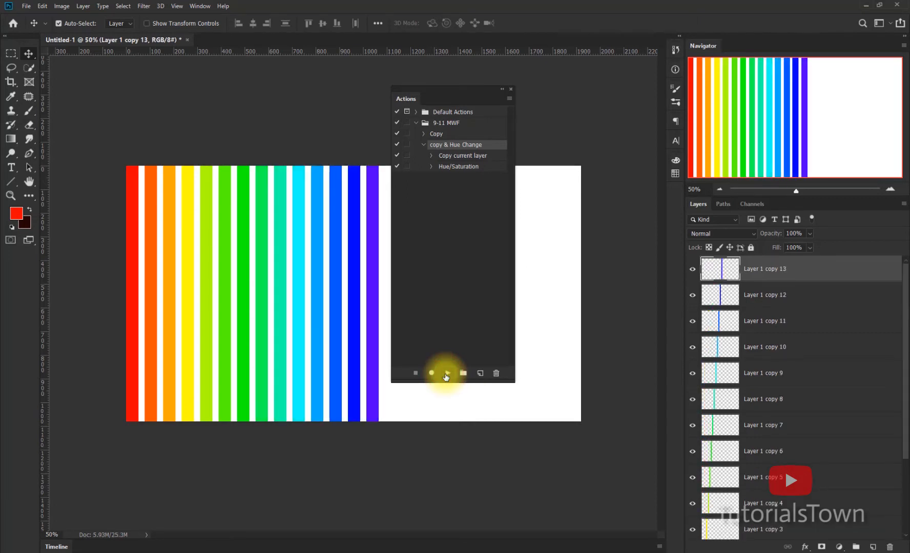
{"action": "left_click", "coordinate": [447, 373]}
{"action": "left_click", "coordinate": [447, 373]}
{"action": "left_click", "coordinate": [447, 373]}
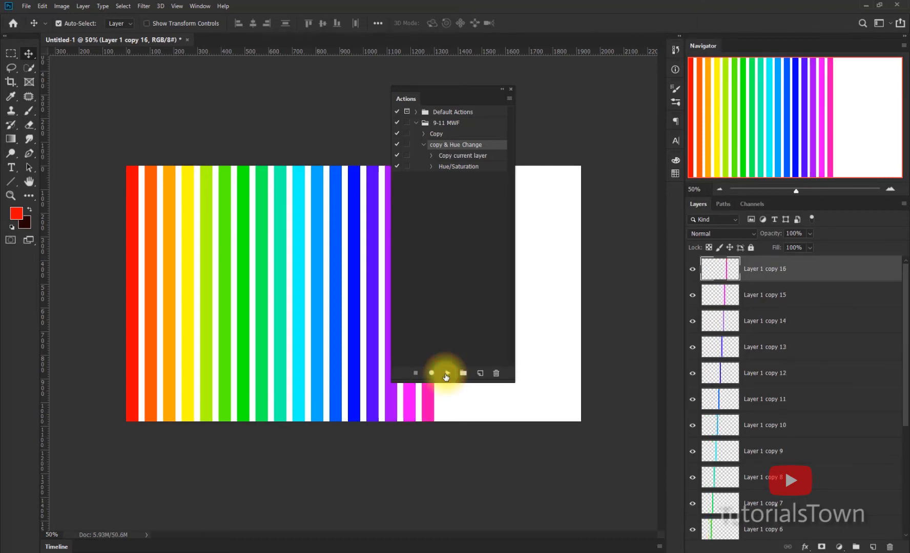
{"action": "left_click", "coordinate": [447, 373]}
{"action": "left_click", "coordinate": [447, 374]}
{"action": "left_click", "coordinate": [446, 374]}
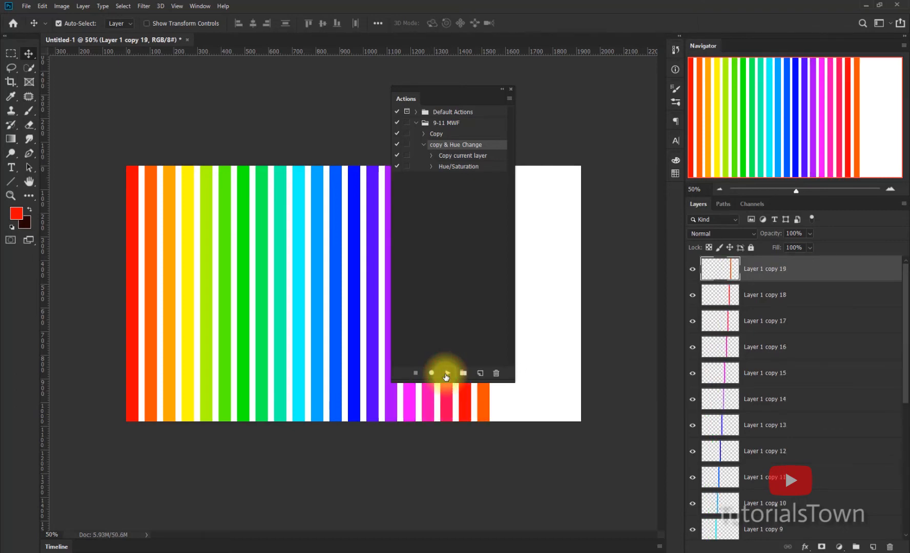
{"action": "left_click", "coordinate": [447, 373]}
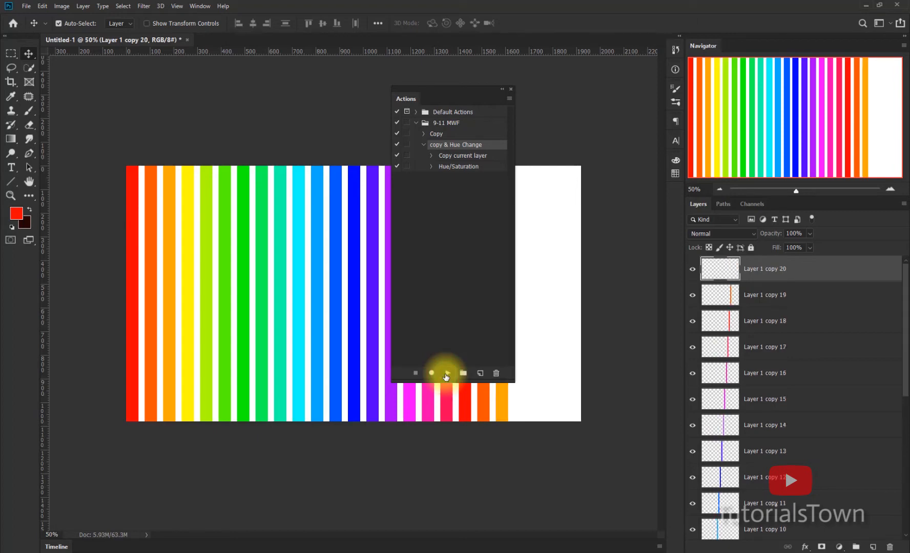
{"action": "left_click", "coordinate": [447, 374]}
{"action": "left_click", "coordinate": [447, 374]}
{"action": "left_click", "coordinate": [447, 374]}
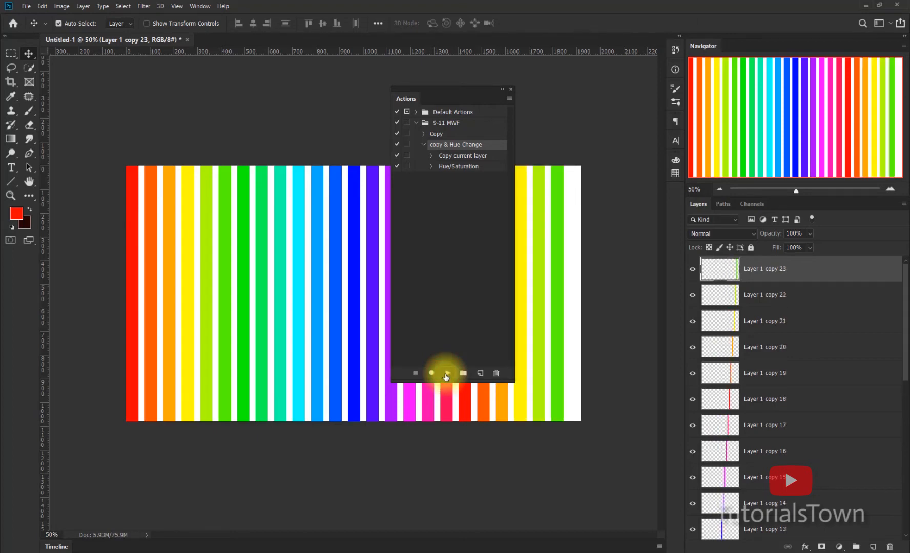
{"action": "left_click", "coordinate": [447, 373]}
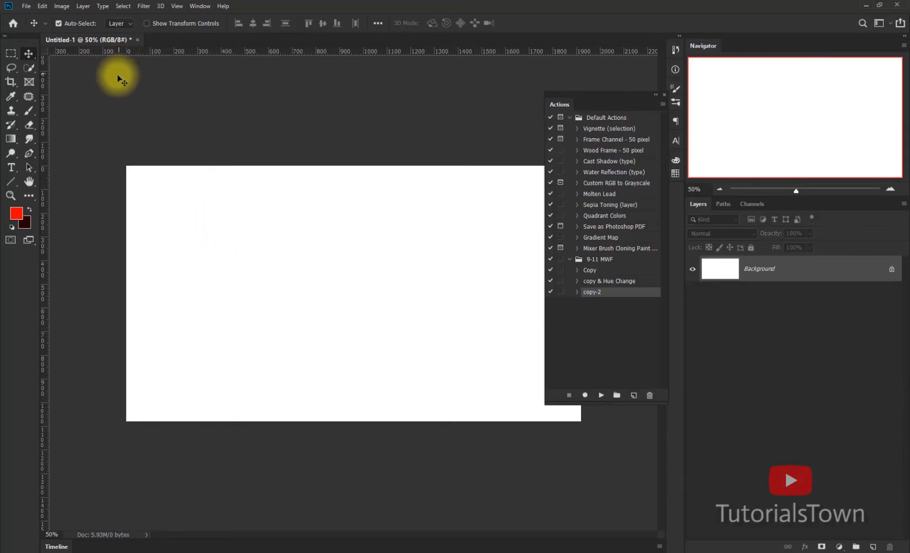
{"action": "left_click_drag", "start_coordinate": [118, 78], "coordinate": [121, 115]}
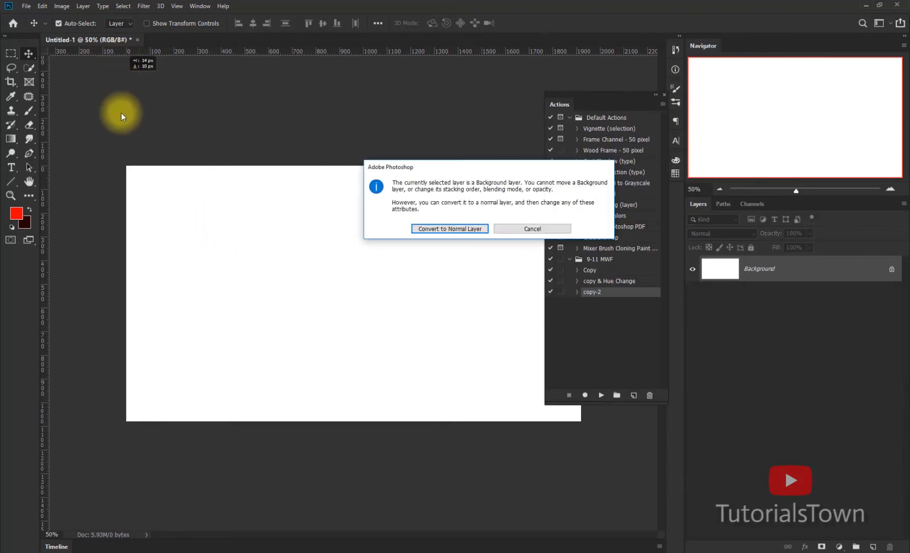
{"action": "left_click", "coordinate": [516, 224]}
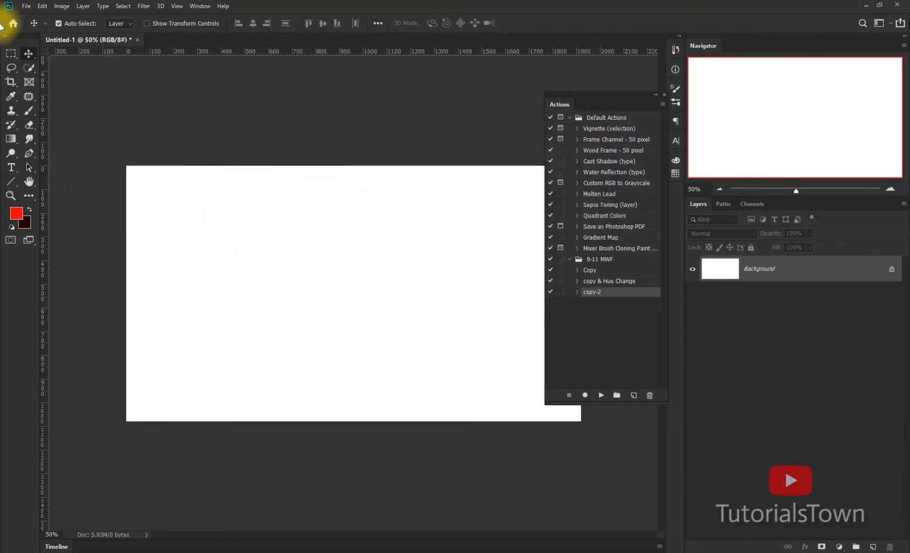
{"action": "left_click", "coordinate": [26, 7]}
{"action": "left_click", "coordinate": [123, 6]}
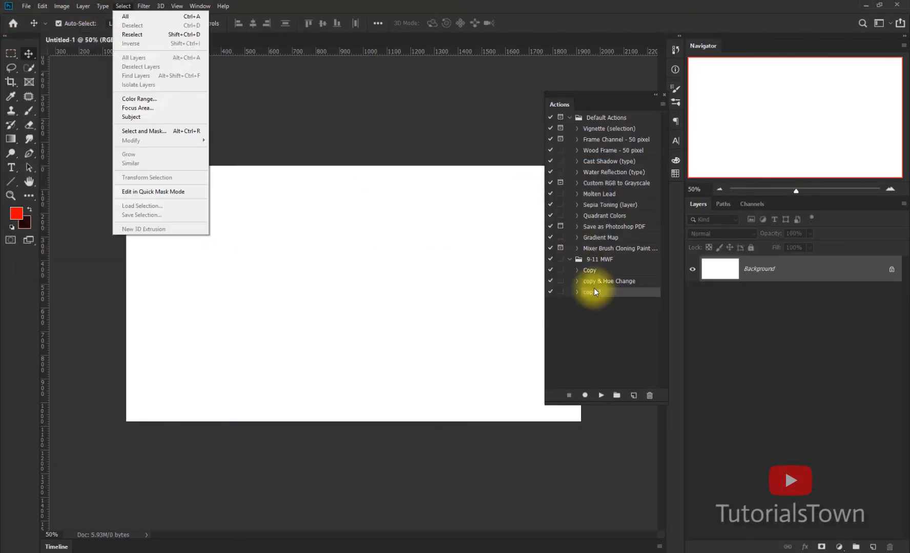
Step: Open photo-of-woman-wearing-orange-top-3431428.jpg and start recording a new action "Blured Border" in the 9-11 MWF set
{"action": "left_click", "coordinate": [26, 6]}
{"action": "left_click", "coordinate": [23, 25]}
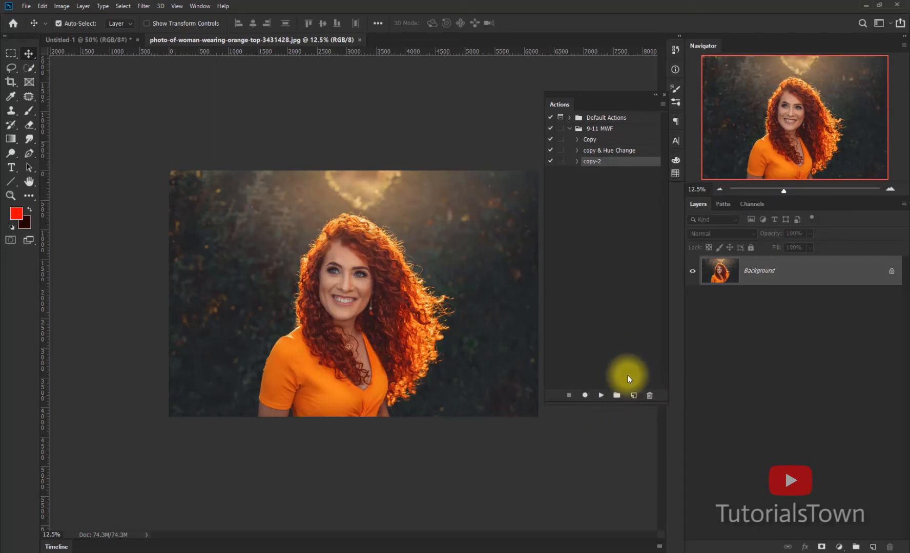
{"action": "left_click", "coordinate": [633, 395]}
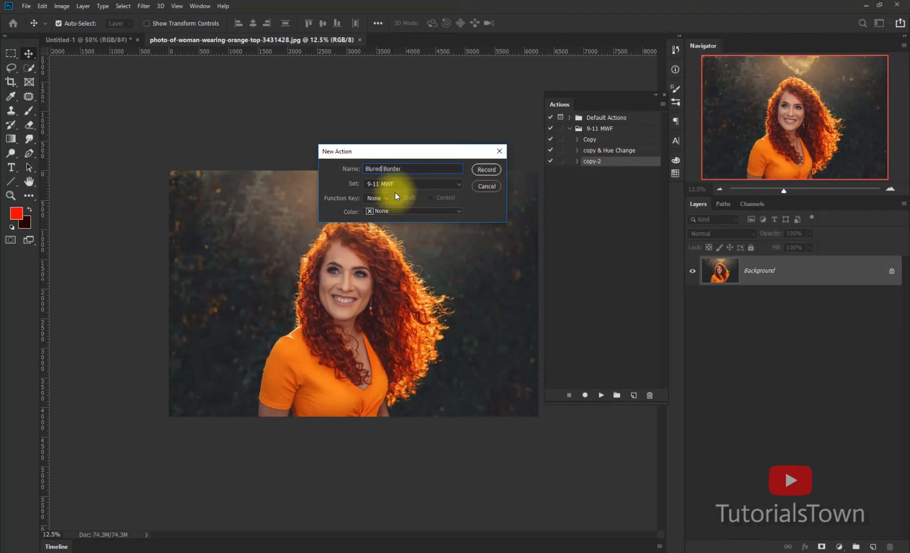
{"action": "type", "text": "Blured Border"}
{"action": "key", "text": "Return"}
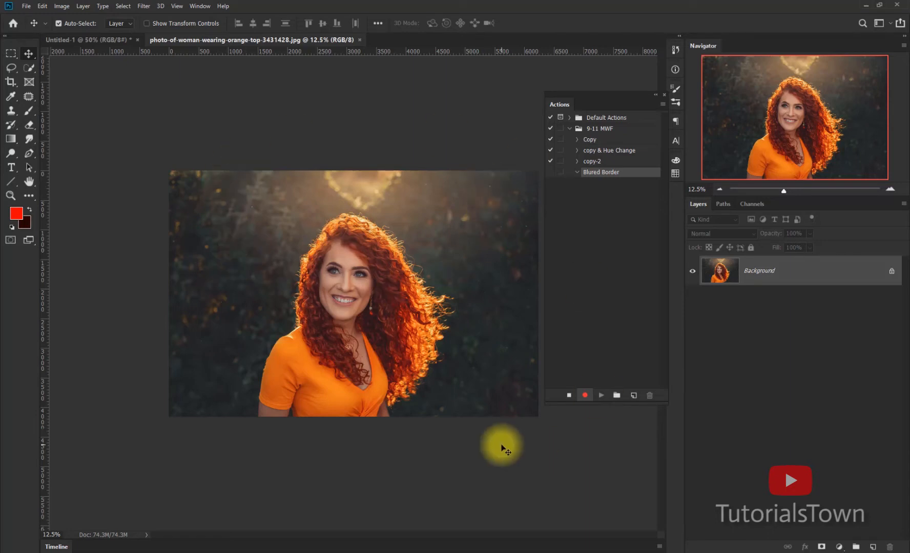
Step: Resize the photo to a width of 2000 pixels, keeping its proportions and automatic resampling
{"action": "left_click", "coordinate": [64, 8]}
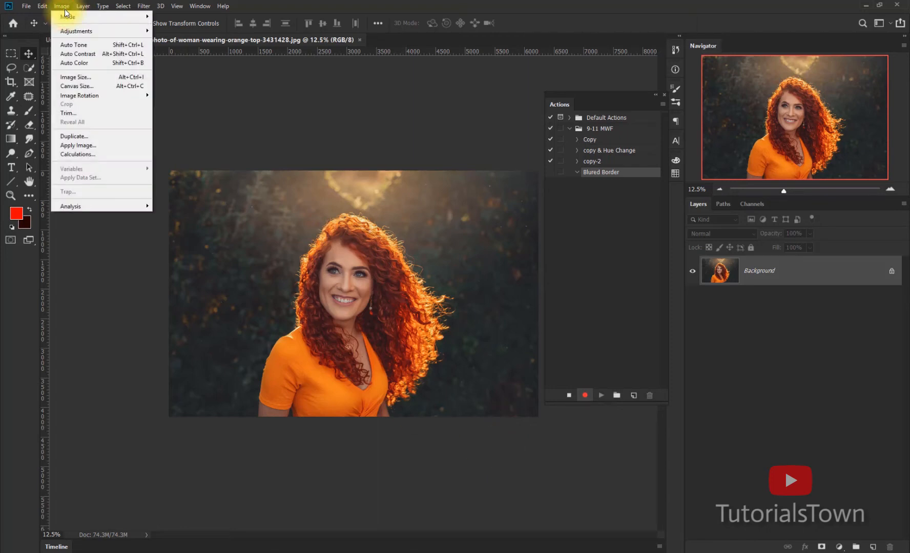
{"action": "left_click", "coordinate": [106, 79]}
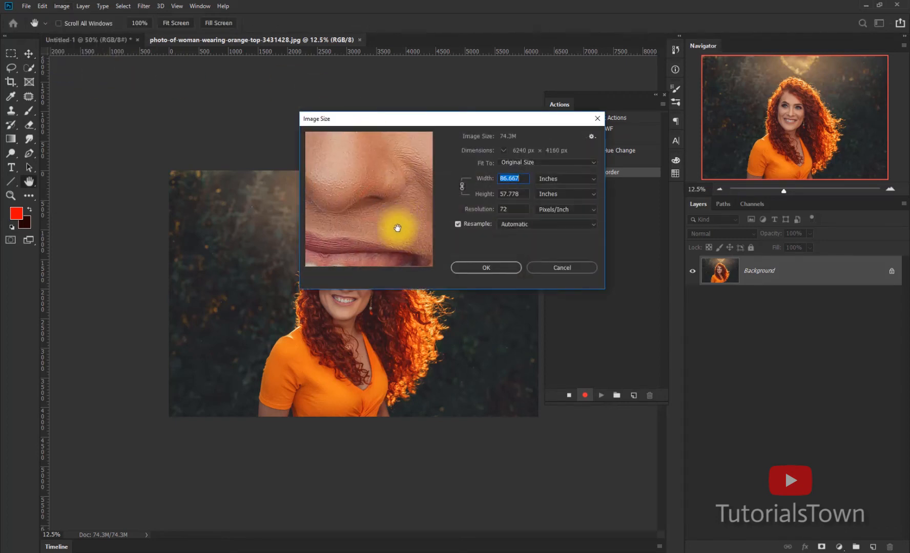
{"action": "left_click", "coordinate": [348, 259]}
{"action": "left_click", "coordinate": [349, 259]}
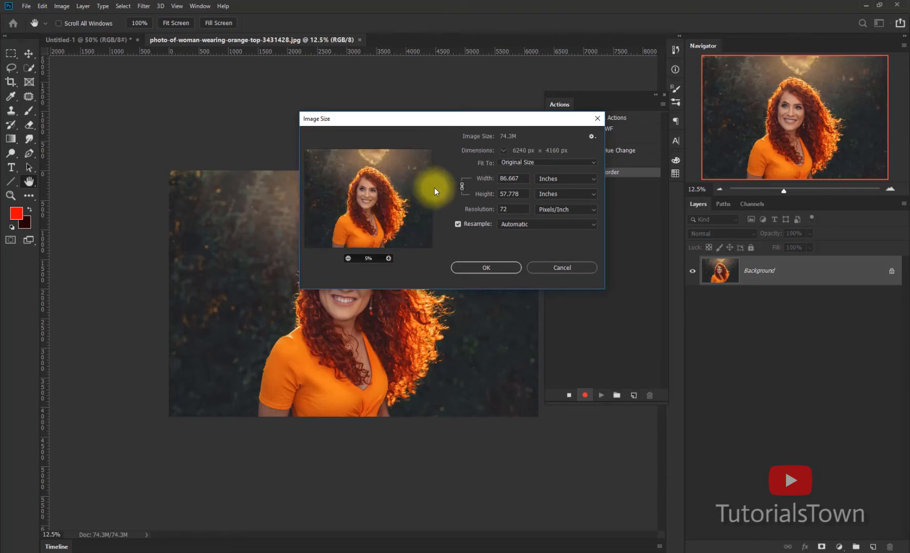
{"action": "left_click", "coordinate": [547, 181]}
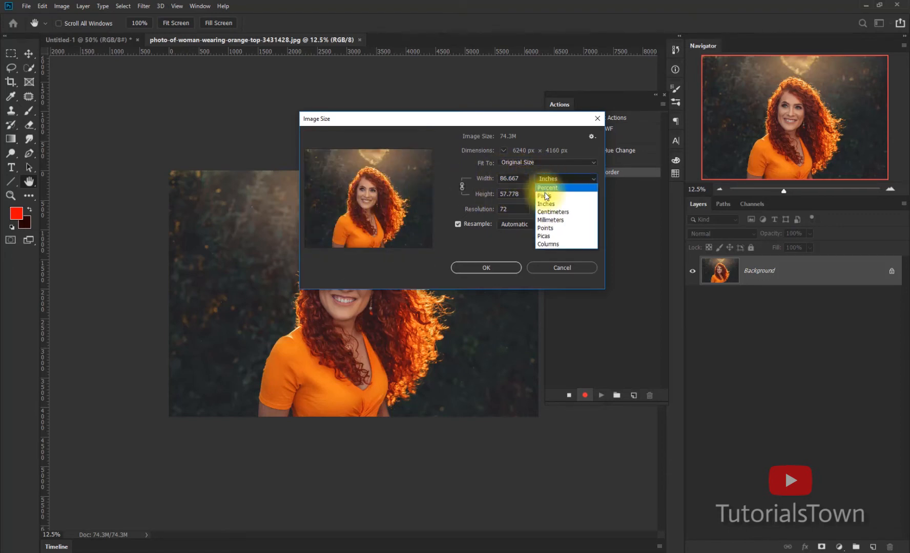
{"action": "left_click", "coordinate": [547, 190]}
{"action": "double_click", "coordinate": [522, 181]}
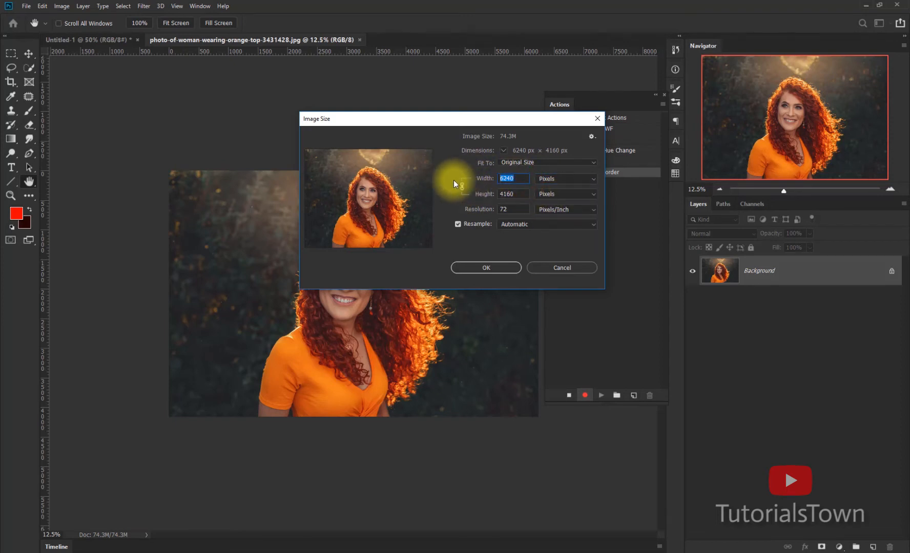
{"action": "key", "text": "BackSpace"}
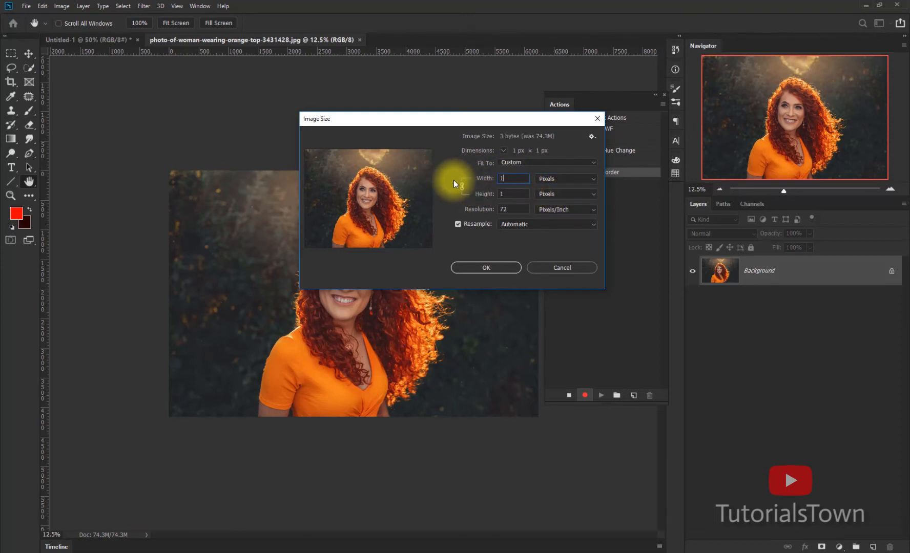
{"action": "type", "text": "2000"}
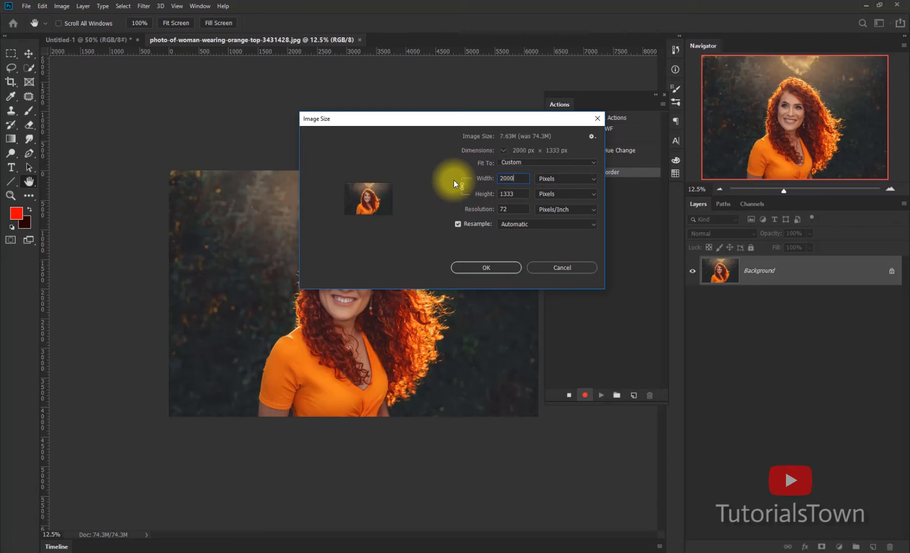
{"action": "key", "text": "Return"}
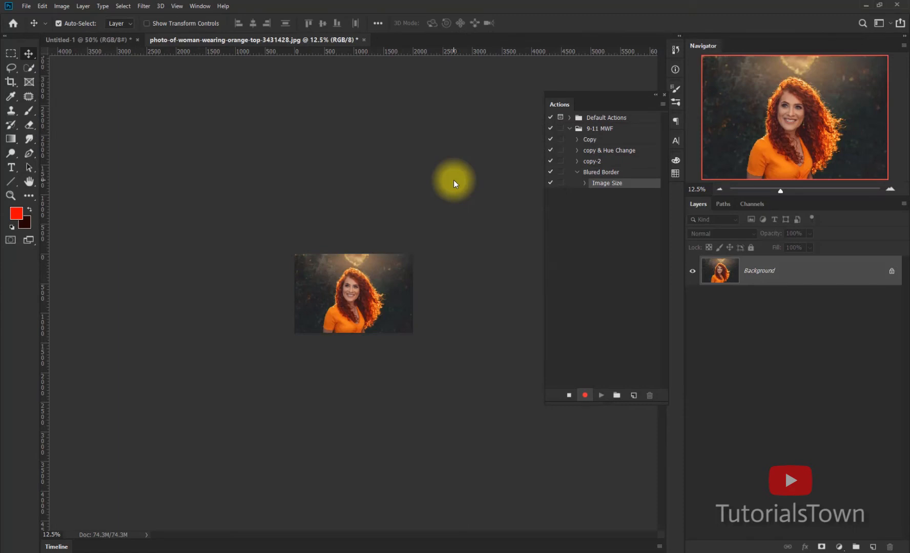
Step: Duplicate the Background layer and scale the copy down to about 73% around the centre of the canvas
{"action": "key", "text": "ctrl+0"}
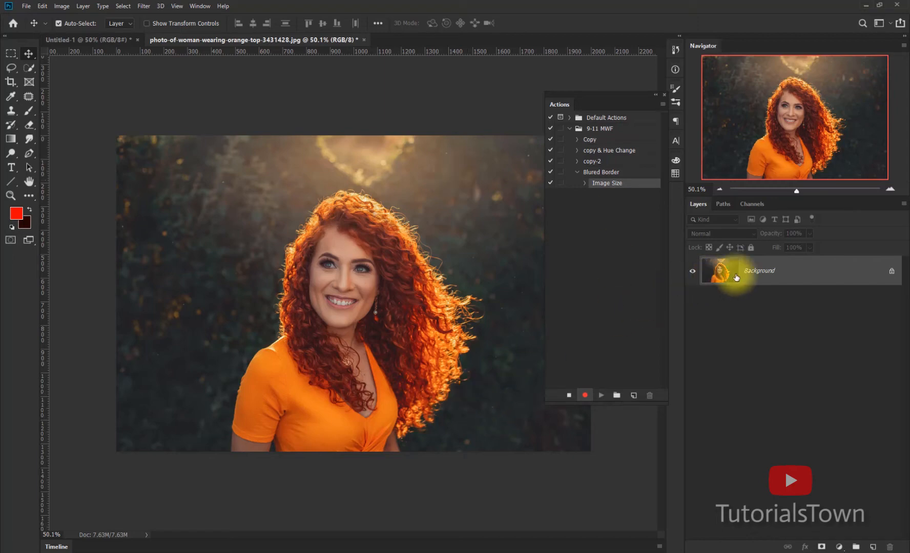
{"action": "left_click_drag", "start_coordinate": [768, 270], "coordinate": [873, 546]}
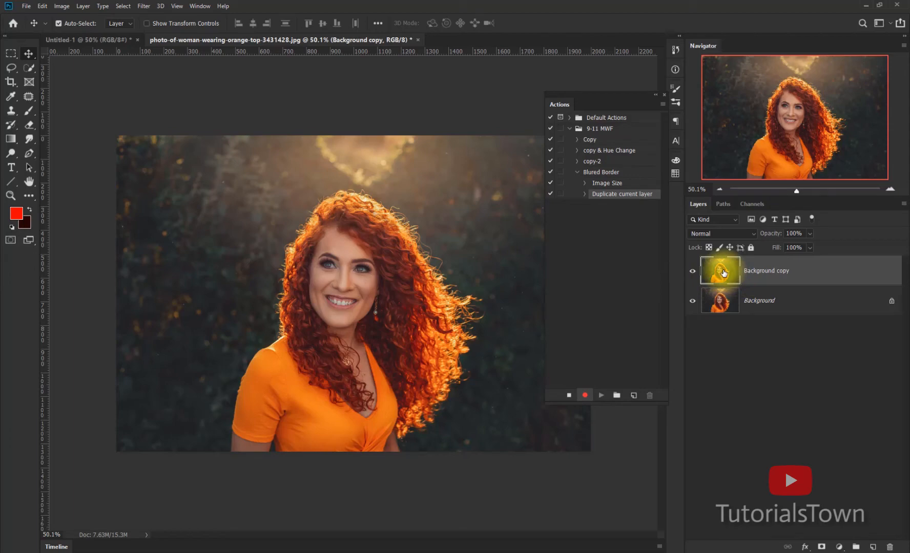
{"action": "key", "text": "ctrl+t"}
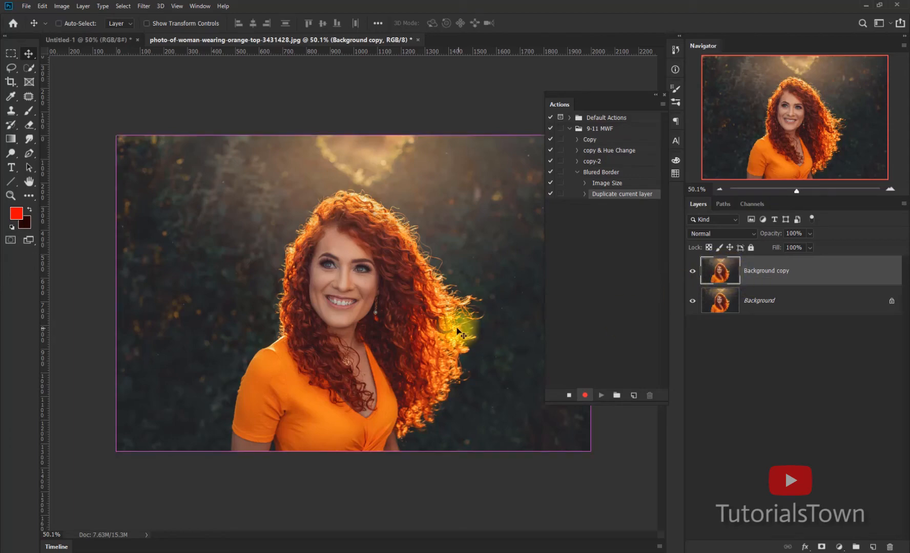
{"action": "left_click_drag", "start_coordinate": [591, 454], "coordinate": [522, 421]}
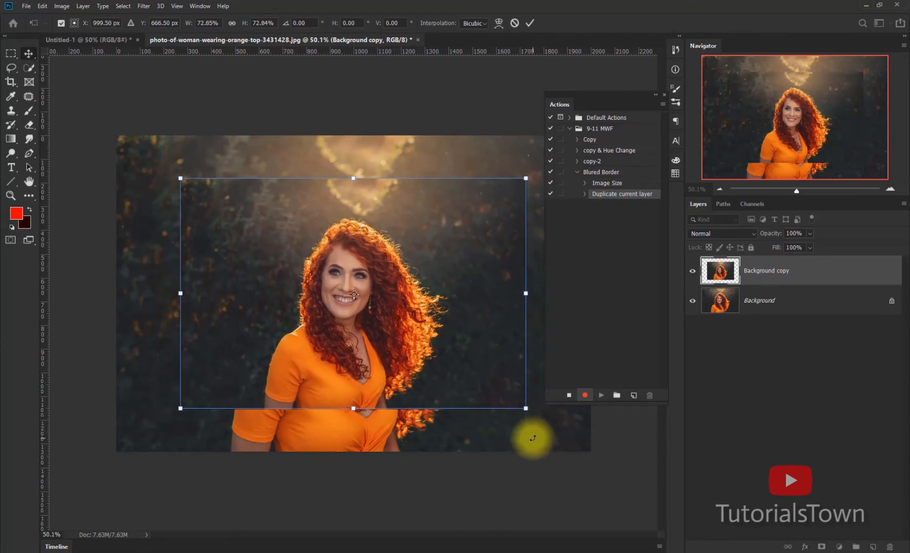
{"action": "key", "text": "Return"}
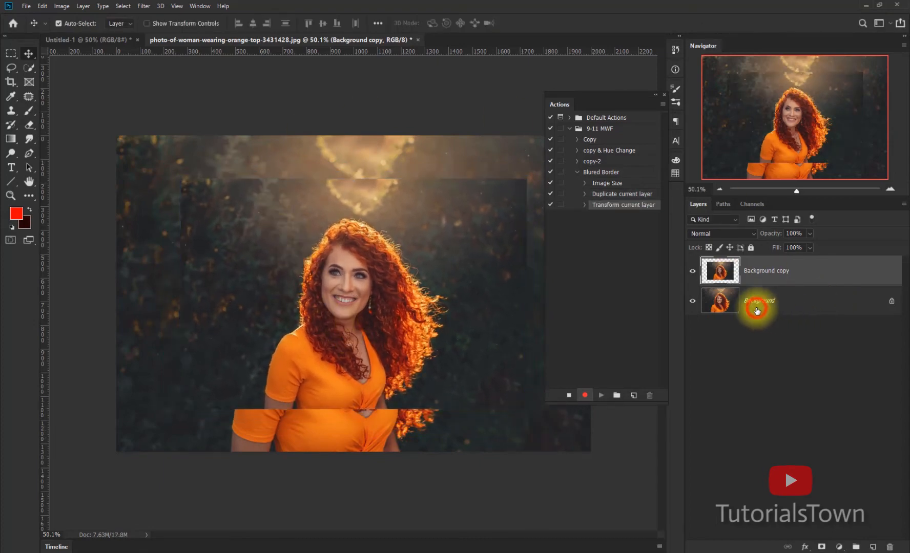
Step: Apply a Gaussian Blur with a radius of 31.8 pixels to the original Background layer
{"action": "left_click", "coordinate": [757, 311]}
{"action": "left_click", "coordinate": [143, 6]}
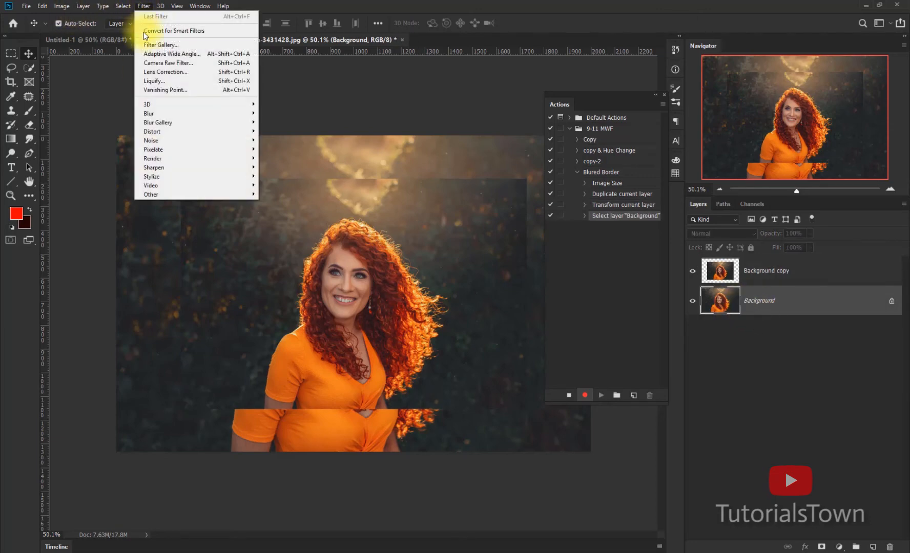
{"action": "mouse_move", "coordinate": [174, 114]}
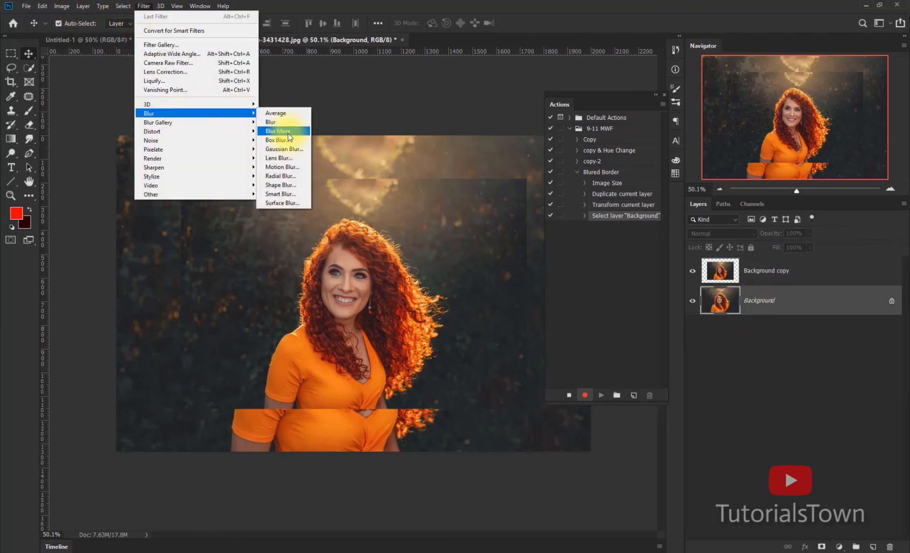
{"action": "left_click", "coordinate": [285, 148]}
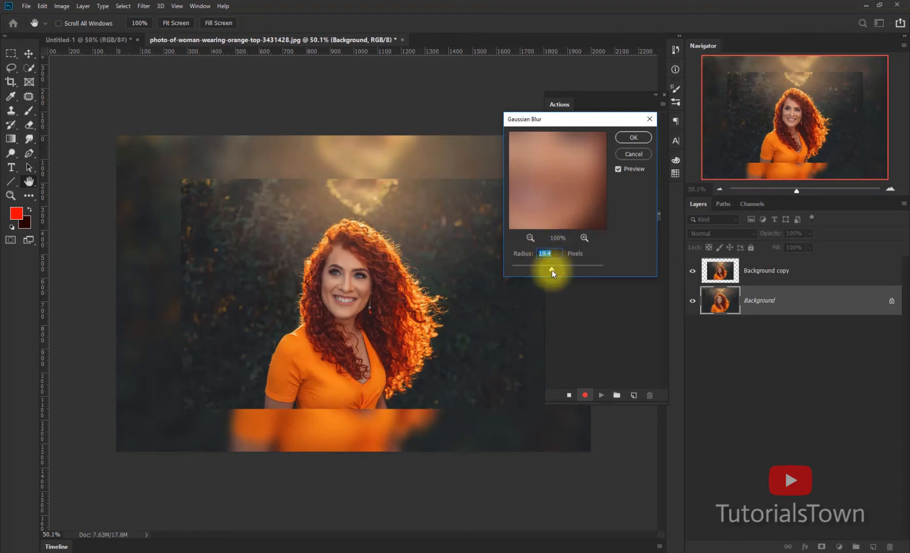
{"action": "left_click_drag", "start_coordinate": [560, 270], "coordinate": [556, 269]}
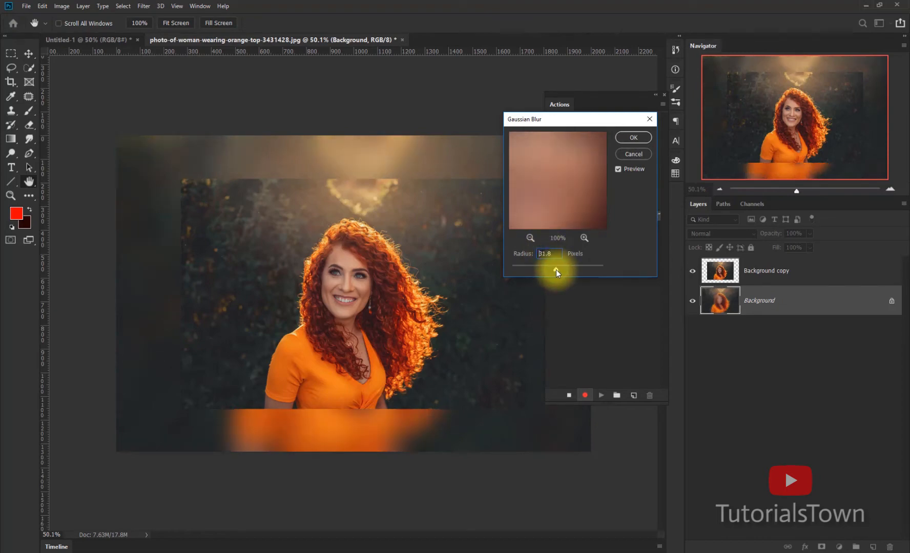
{"action": "left_click", "coordinate": [636, 137]}
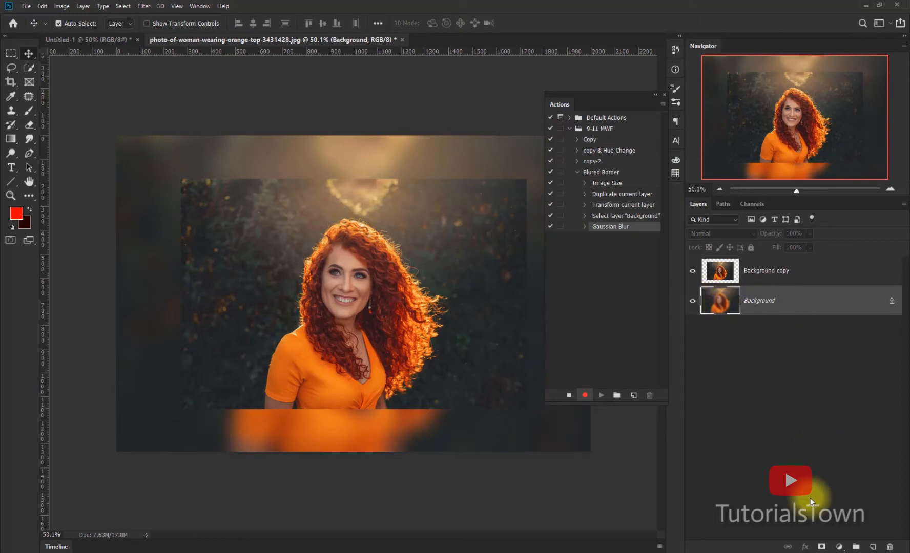
Step: Add a Black & White adjustment layer above the blurred Background, with Reds at 64 and Yellows at 70
{"action": "left_click", "coordinate": [839, 547]}
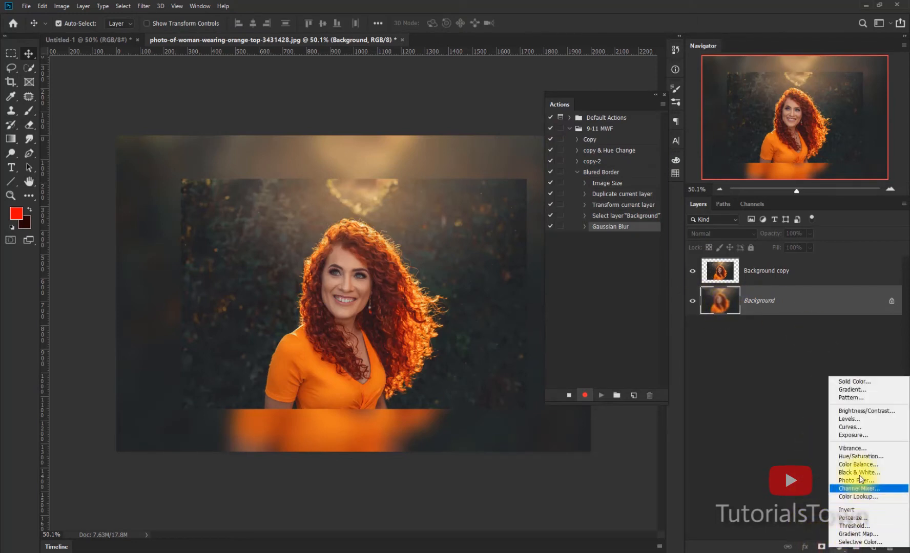
{"action": "left_click", "coordinate": [860, 473]}
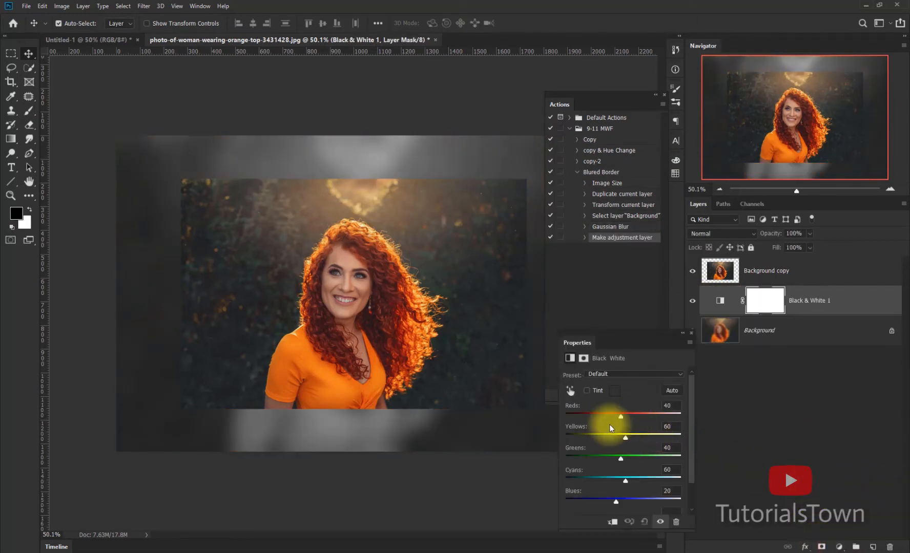
{"action": "left_click_drag", "start_coordinate": [621, 418], "coordinate": [626, 417]}
{"action": "left_click_drag", "start_coordinate": [625, 438], "coordinate": [628, 437]}
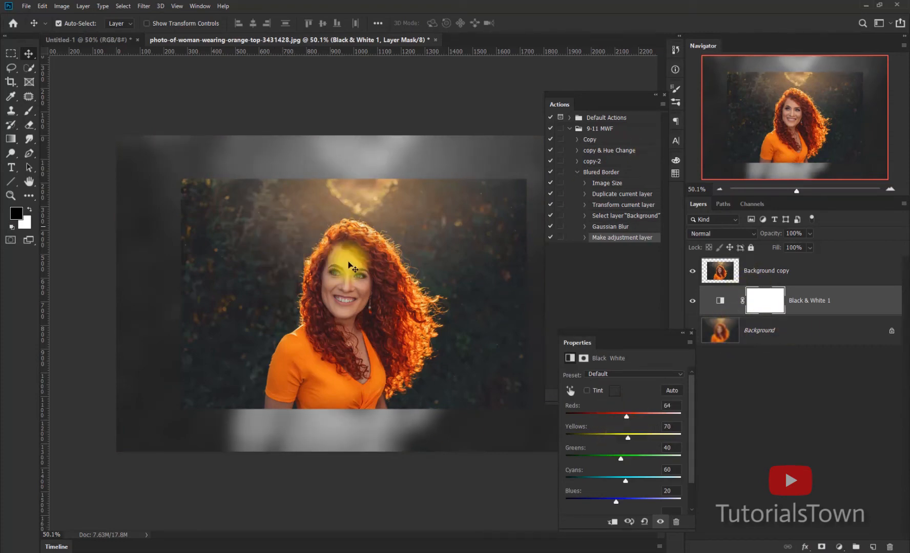
Step: Give the Background copy layer a white outside stroke of 51 px at 15% opacity
{"action": "left_click", "coordinate": [757, 267]}
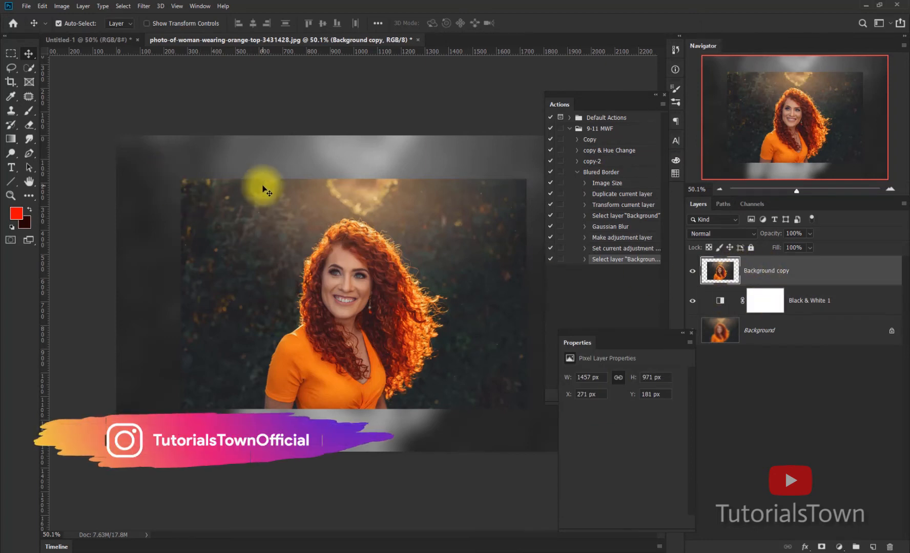
{"action": "left_click", "coordinate": [805, 547]}
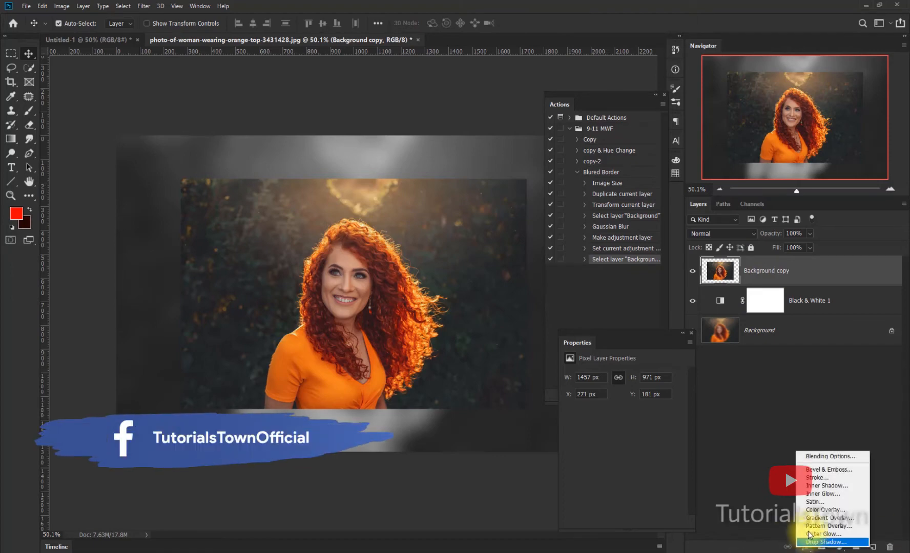
{"action": "left_click", "coordinate": [818, 477]}
{"action": "left_click_drag", "start_coordinate": [668, 45], "coordinate": [680, 45]}
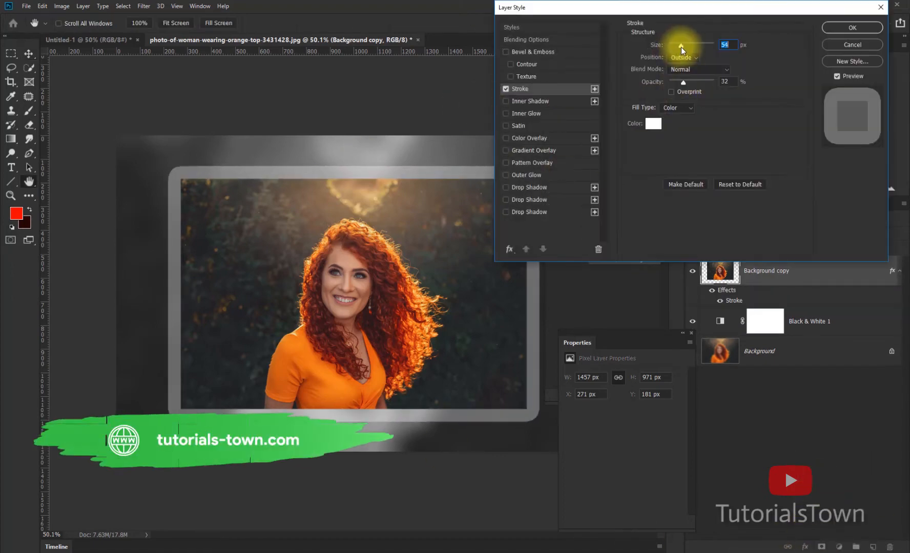
{"action": "left_click_drag", "start_coordinate": [682, 81], "coordinate": [676, 82]}
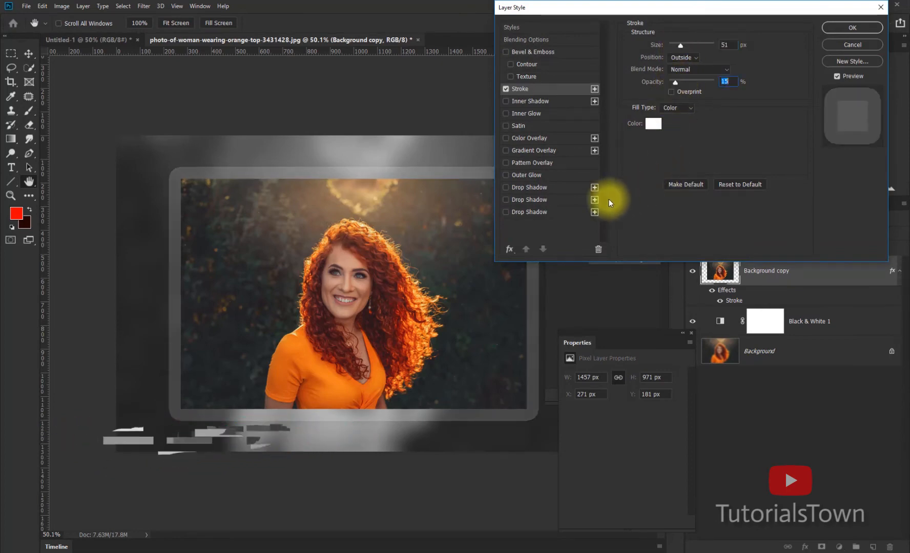
Step: Add a drop shadow to the Background copy layer with angle 49°, distance 45 px and size 95 px
{"action": "left_click", "coordinate": [520, 187]}
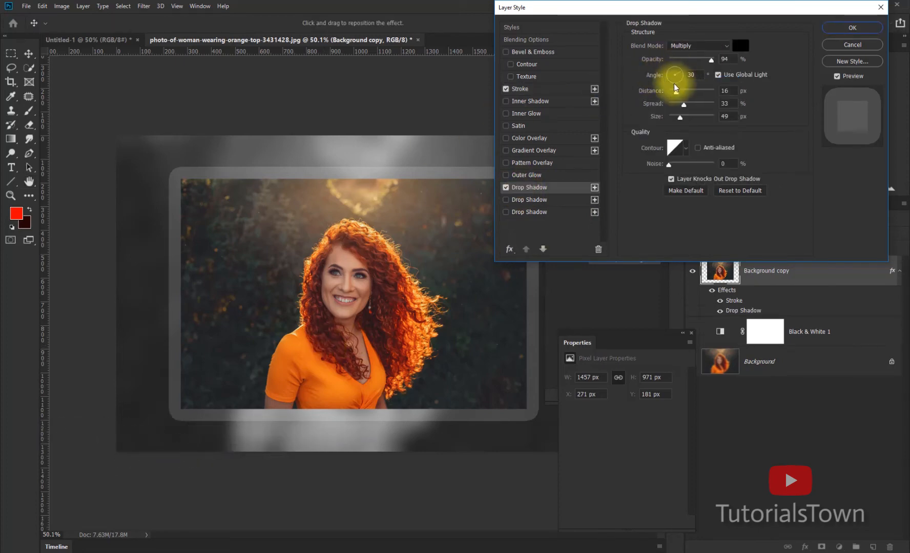
{"action": "left_click_drag", "start_coordinate": [676, 95], "coordinate": [698, 95]}
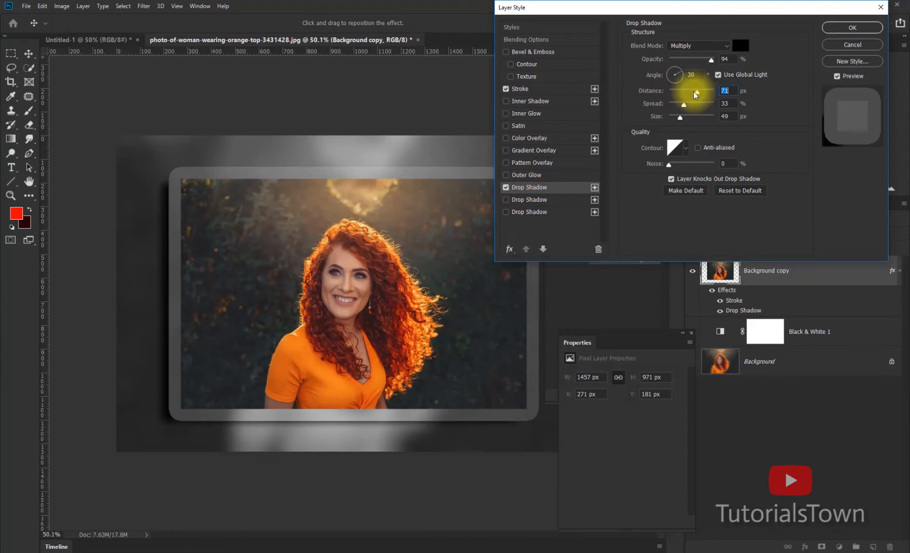
{"action": "left_click_drag", "start_coordinate": [681, 75], "coordinate": [682, 67]}
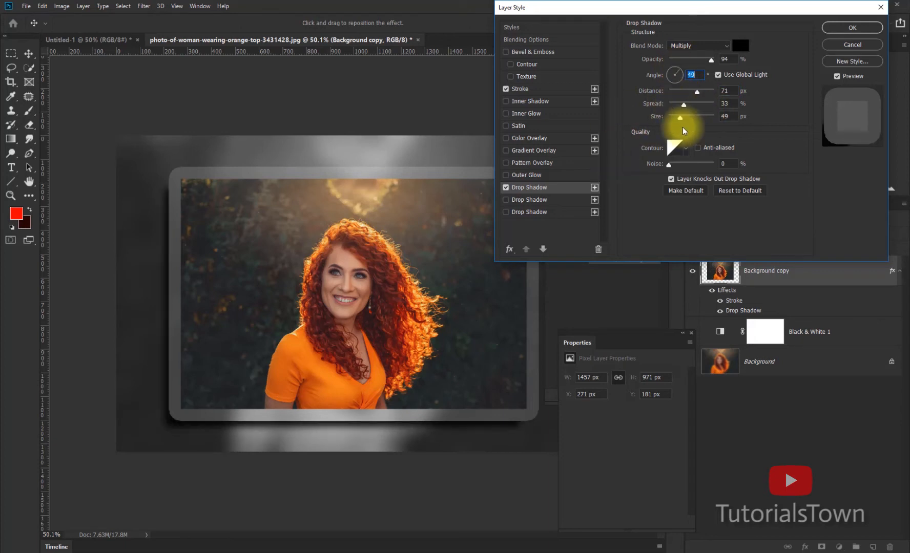
{"action": "left_click_drag", "start_coordinate": [697, 92], "coordinate": [689, 121]}
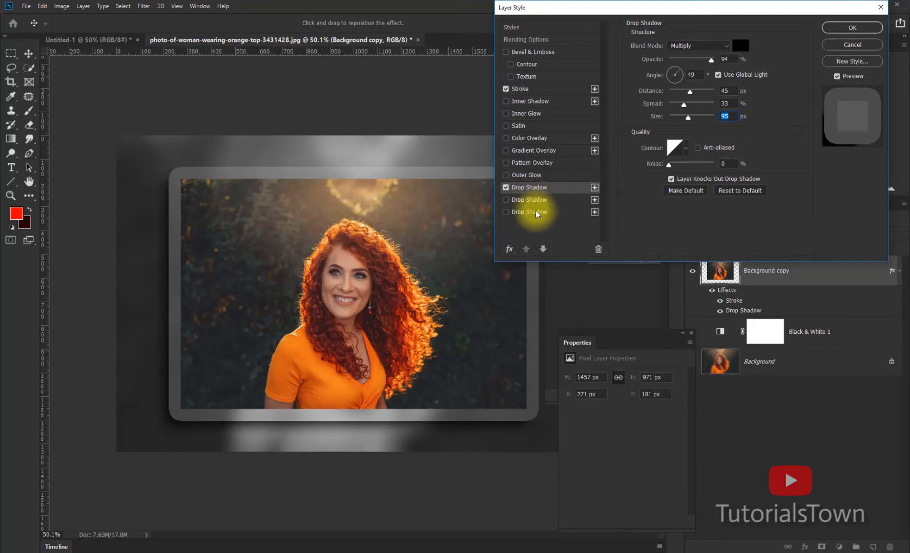
Step: Enable two more drop shadows on the Background copy layer and set the last one's distance to 61 px
{"action": "left_click", "coordinate": [573, 200]}
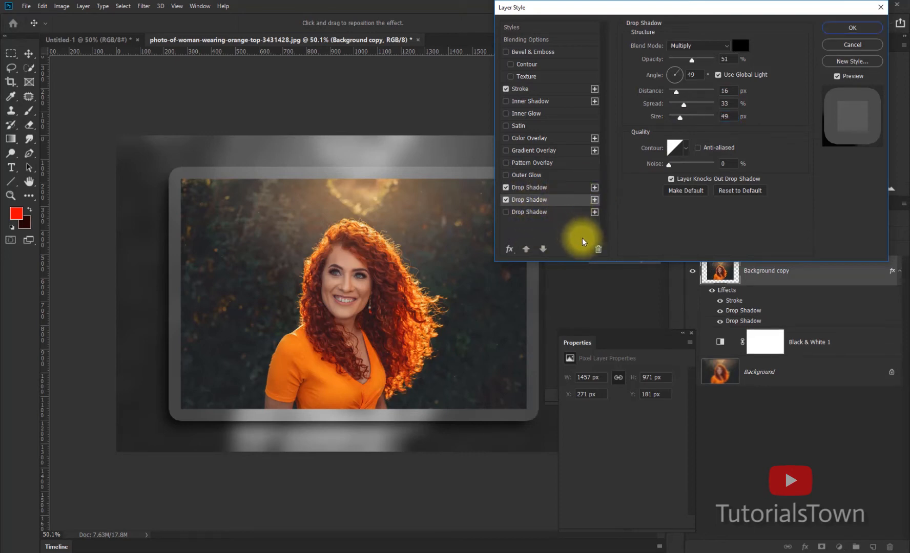
{"action": "left_click", "coordinate": [534, 212]}
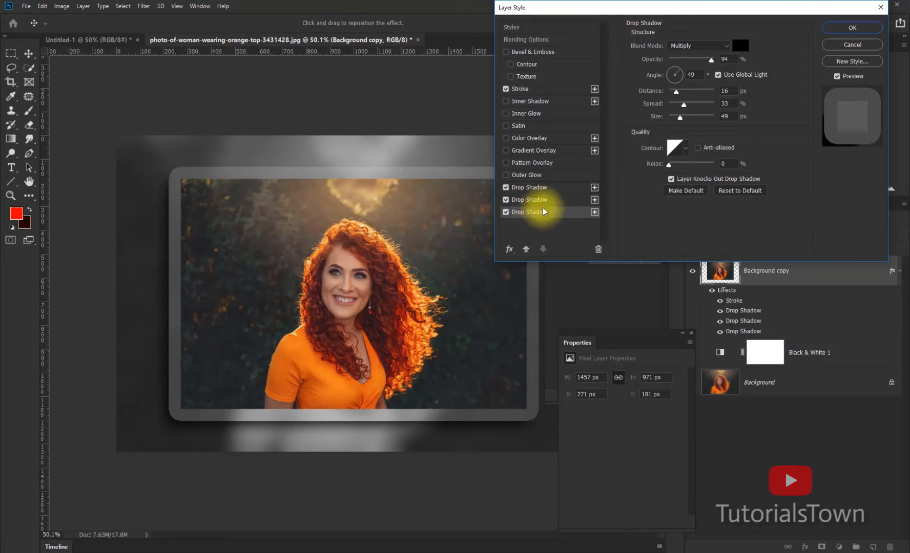
{"action": "left_click", "coordinate": [544, 199]}
{"action": "left_click_drag", "start_coordinate": [676, 91], "coordinate": [701, 90]}
{"action": "left_click", "coordinate": [564, 210]}
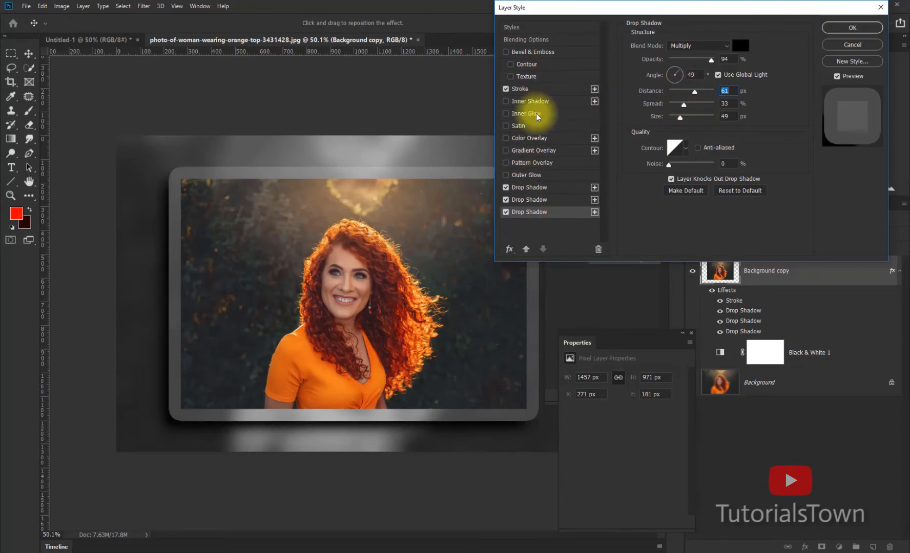
Step: Lower the stroke's opacity to 0% and apply the layer style to the Background copy layer
{"action": "left_click", "coordinate": [536, 88]}
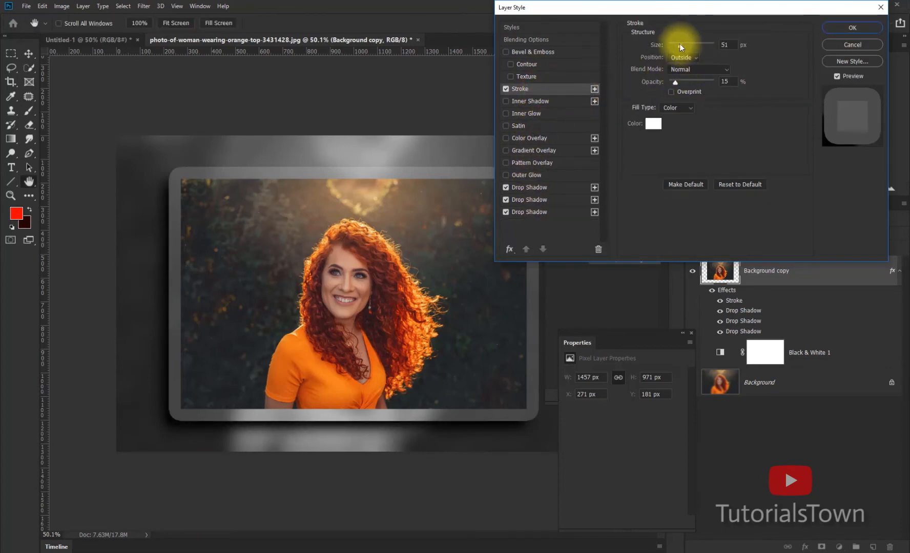
{"action": "left_click_drag", "start_coordinate": [675, 82], "coordinate": [651, 83]}
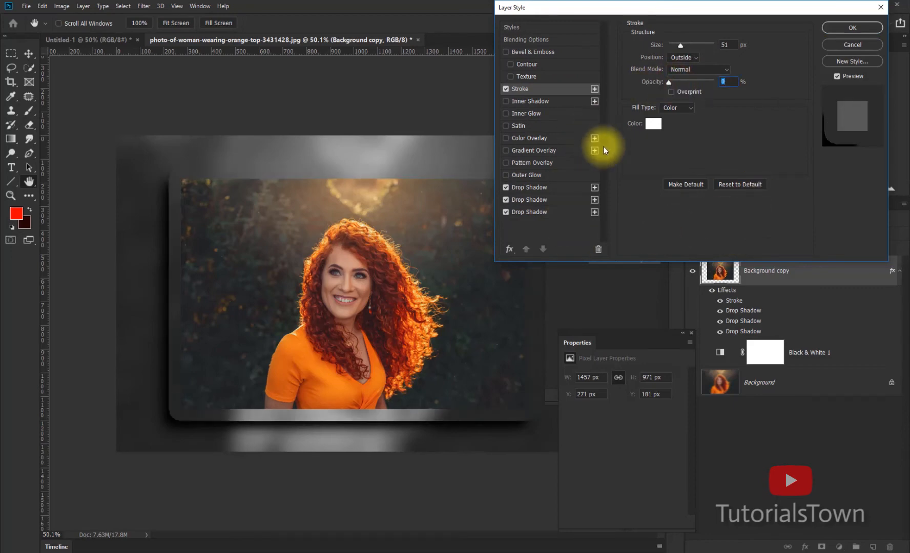
{"action": "left_click", "coordinate": [848, 25]}
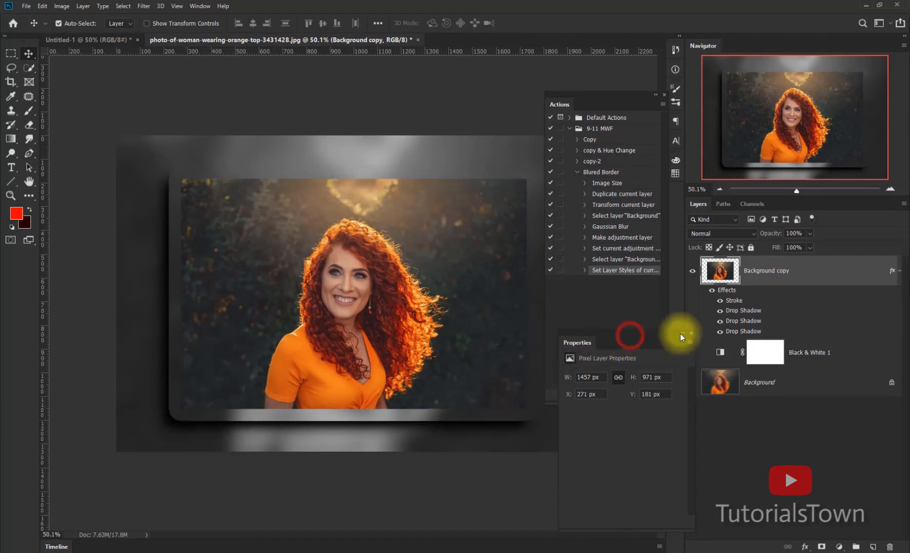
Step: Move the Properties panel clear of the Actions list and review the steps recorded in the Blured Border action
{"action": "left_click_drag", "start_coordinate": [641, 336], "coordinate": [31, 320]}
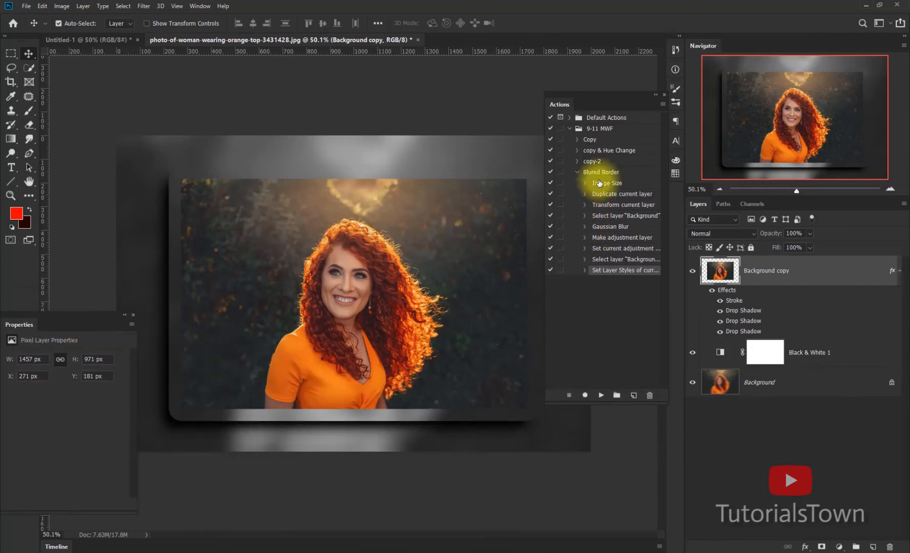
{"action": "left_click", "coordinate": [578, 173]}
{"action": "left_click", "coordinate": [578, 174]}
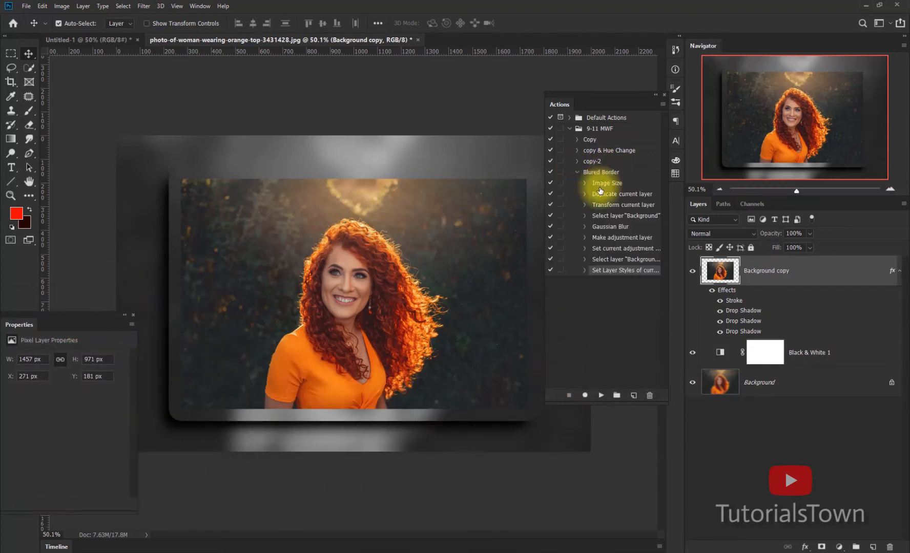
{"action": "left_click", "coordinate": [601, 185]}
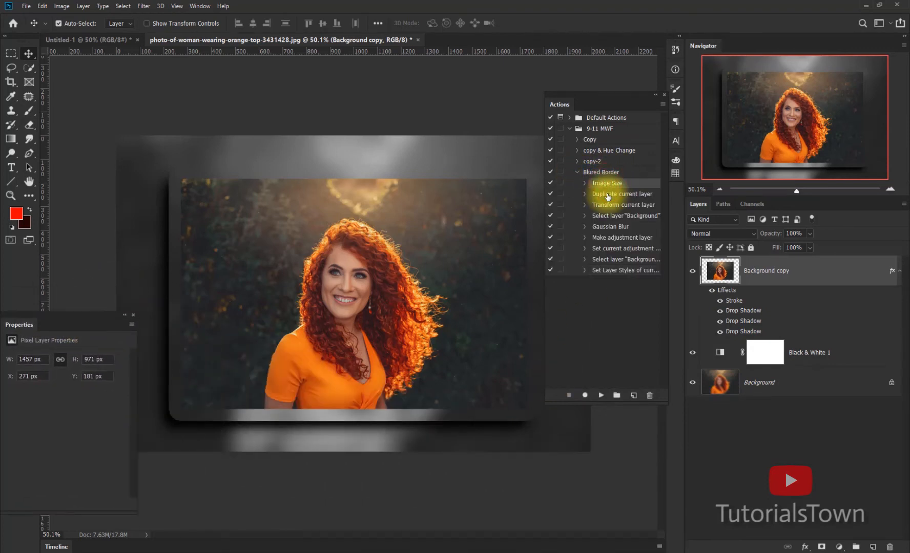
{"action": "left_click", "coordinate": [607, 195]}
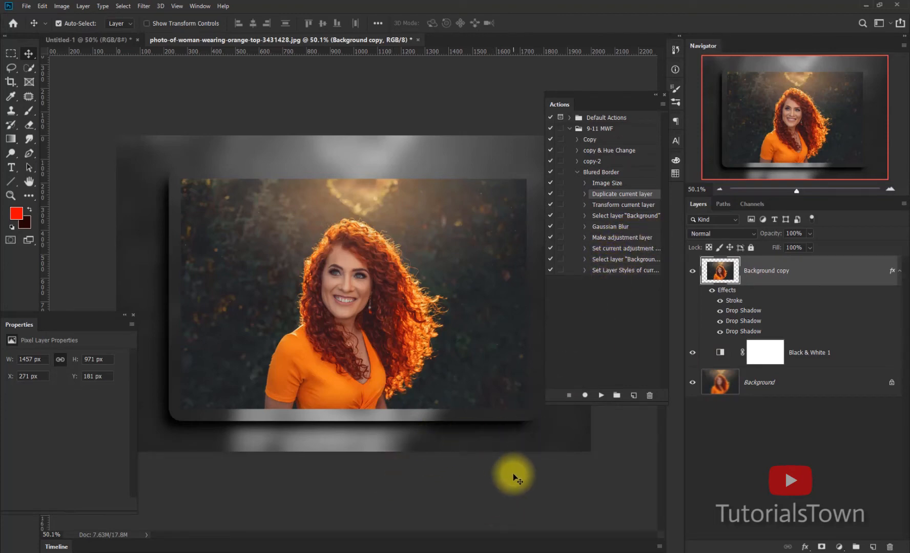
{"action": "left_click", "coordinate": [578, 174]}
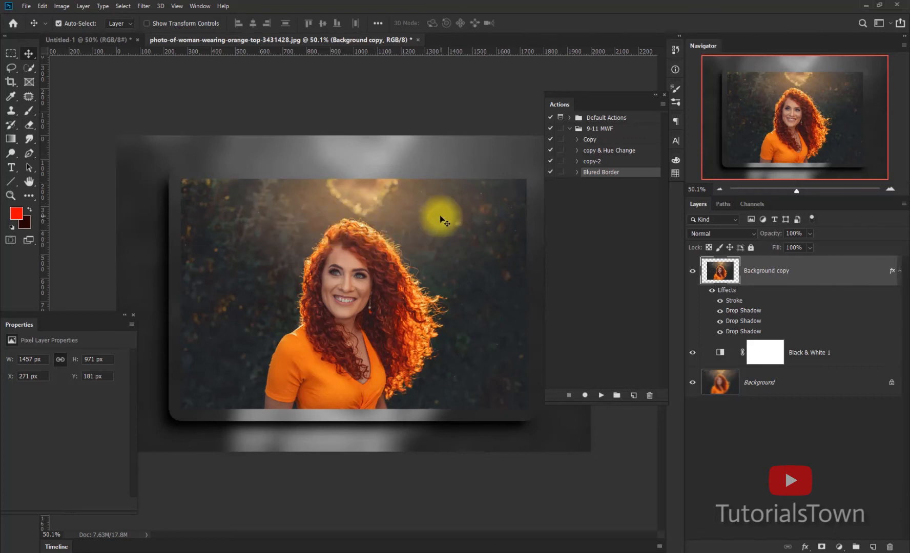
Step: Open woman-wearing-head-jewellery-1385472.jpg and play the Blured Border action on it
{"action": "left_click", "coordinate": [26, 6]}
{"action": "left_click", "coordinate": [35, 26]}
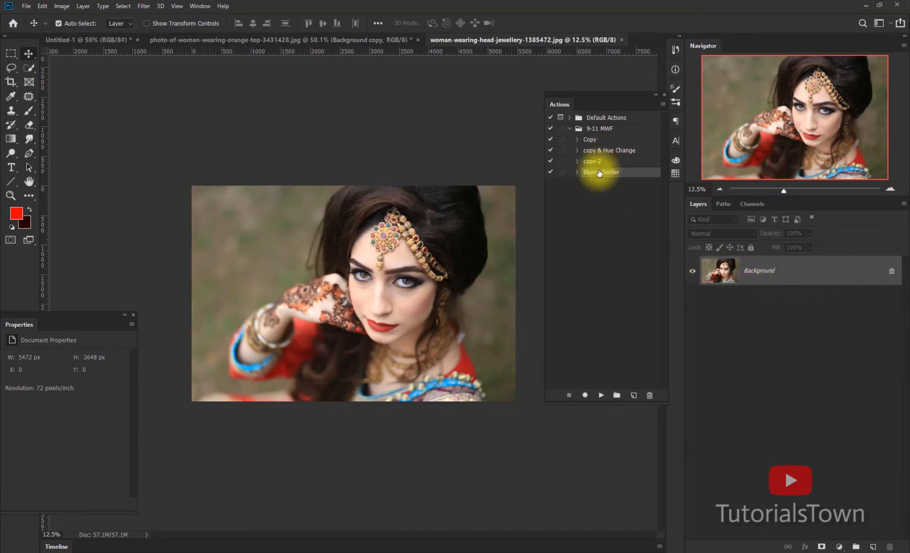
{"action": "left_click", "coordinate": [601, 397]}
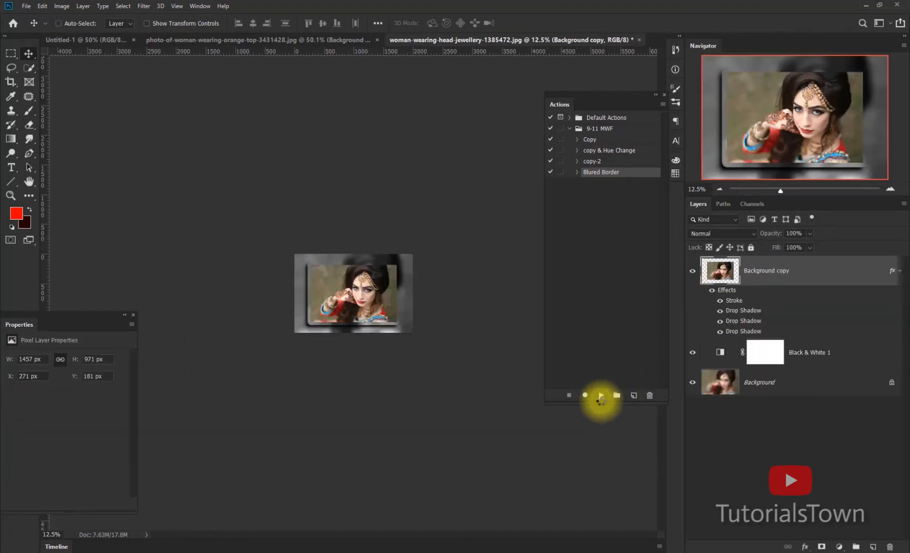
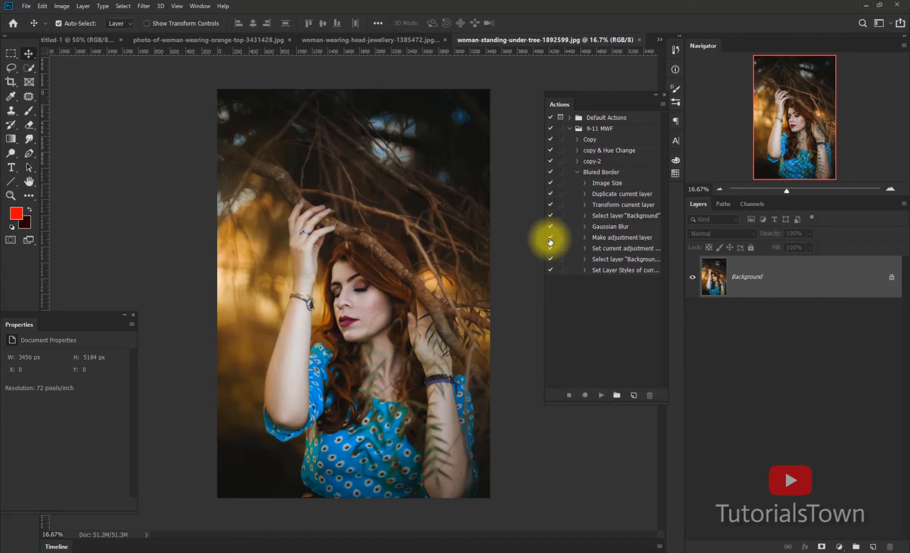
Step: Disable the Blured Border action's two black-and-white adjustment layer steps and examine their recorded settings
{"action": "left_click_drag", "start_coordinate": [550, 238], "coordinate": [549, 248]}
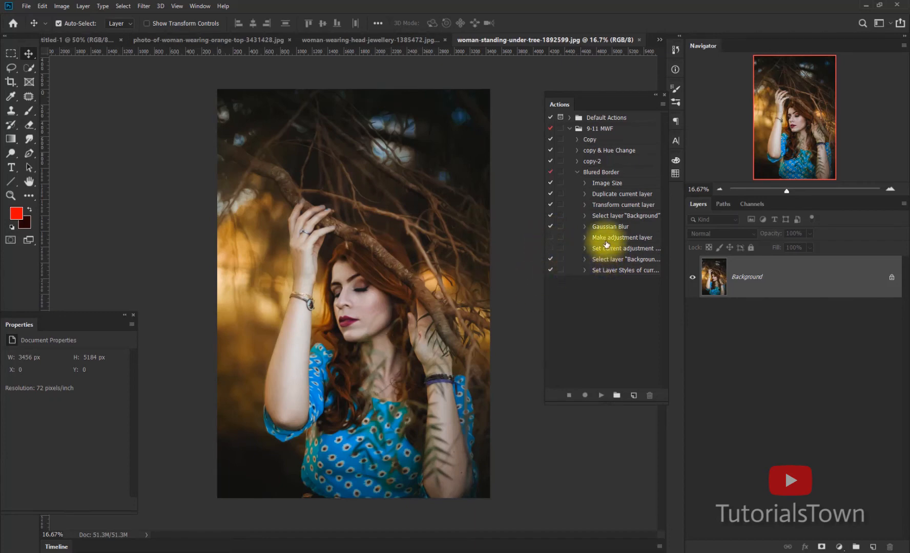
{"action": "left_click", "coordinate": [585, 237]}
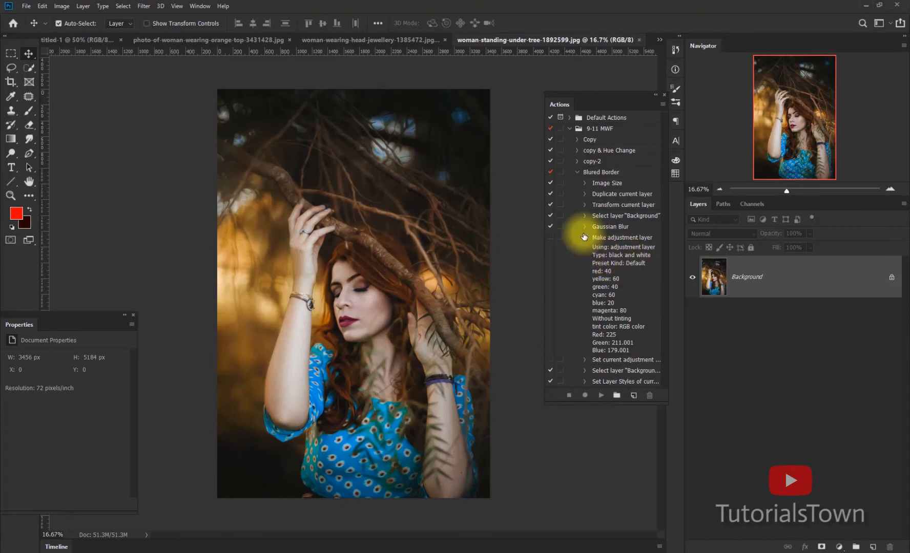
{"action": "left_click", "coordinate": [584, 239]}
{"action": "left_click", "coordinate": [585, 248]}
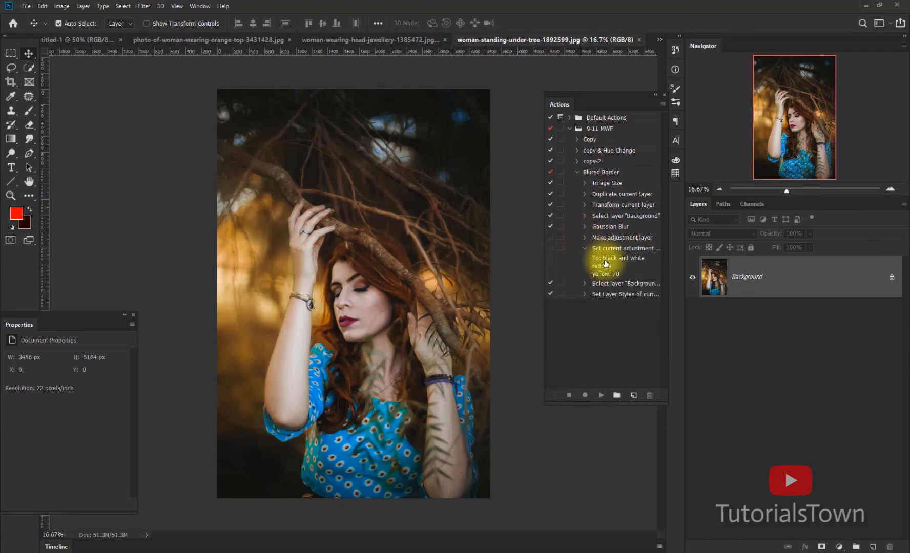
{"action": "left_click", "coordinate": [584, 248]}
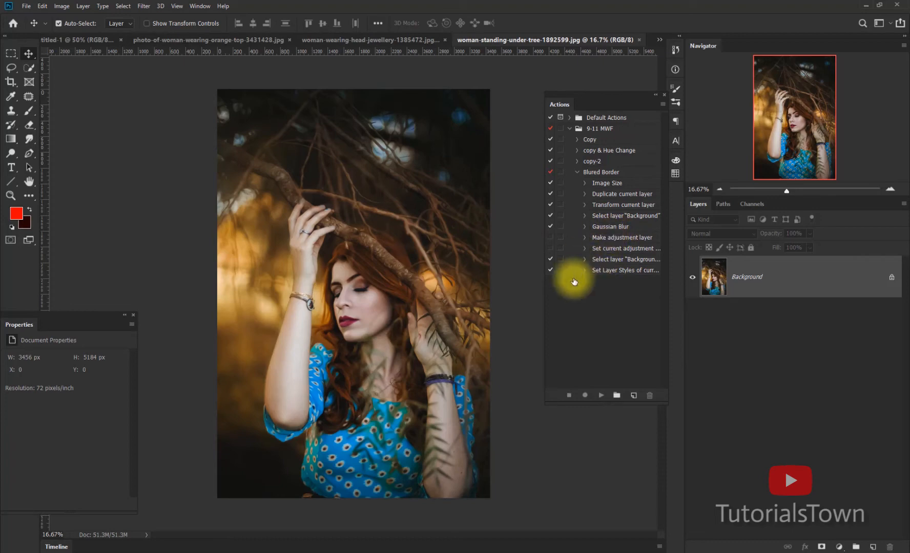
Step: Play the Blured Border action on the woman-standing-under-tree photo and fit the result on screen
{"action": "left_click", "coordinate": [601, 173]}
{"action": "left_click", "coordinate": [602, 397]}
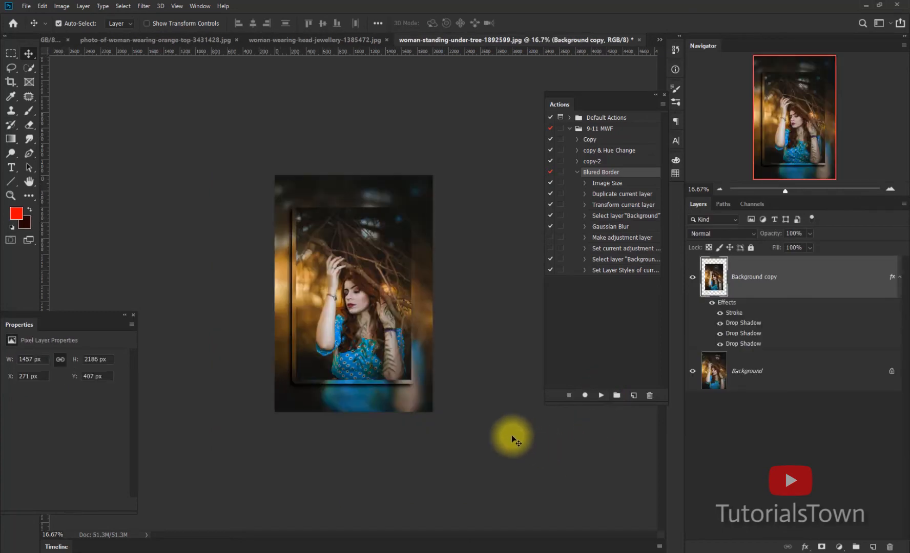
{"action": "key", "text": "ctrl+0"}
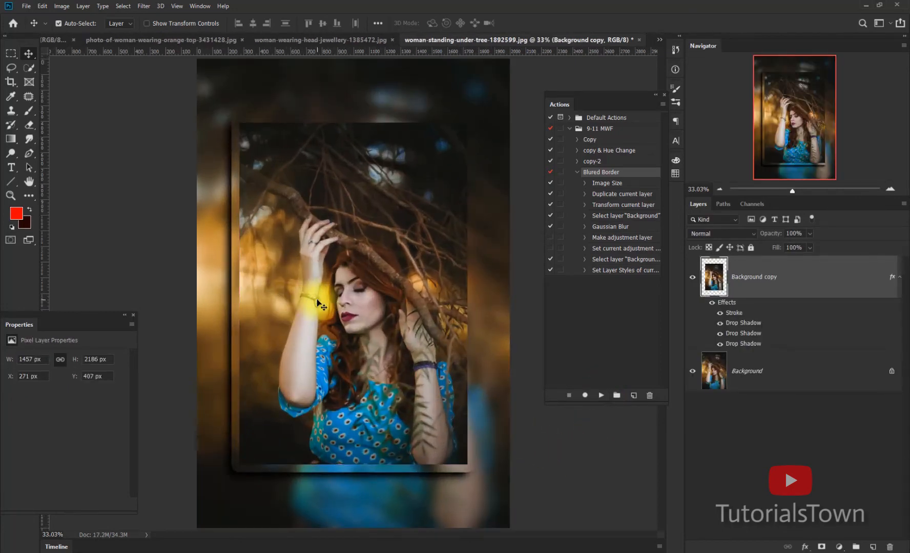
{"action": "left_click", "coordinate": [620, 240]}
{"action": "left_click", "coordinate": [612, 248], "text": "shift"}
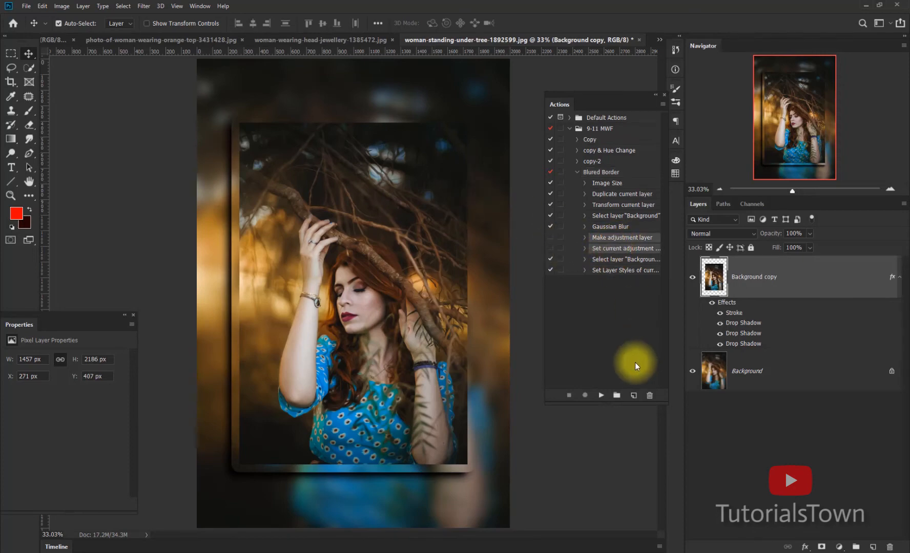
{"action": "left_click", "coordinate": [605, 329]}
{"action": "left_click", "coordinate": [531, 490]}
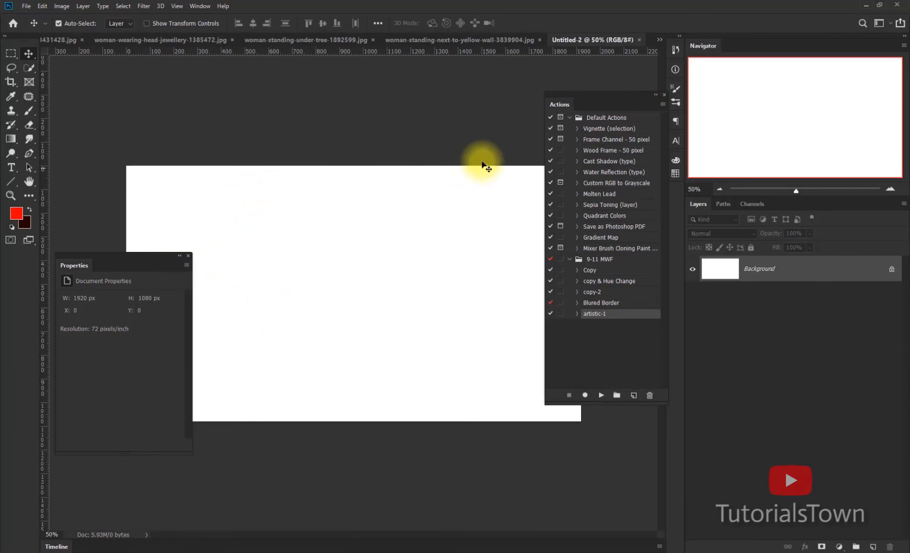
Step: Reset the current custom workspace to its saved panel layout and fit the blank canvas on screen
{"action": "mouse_move", "coordinate": [634, 96]}
{"action": "left_mouse_down"}
{"action": "mouse_move", "coordinate": [614, 120]}
{"action": "mouse_move", "coordinate": [617, 95]}
{"action": "left_mouse_up"}
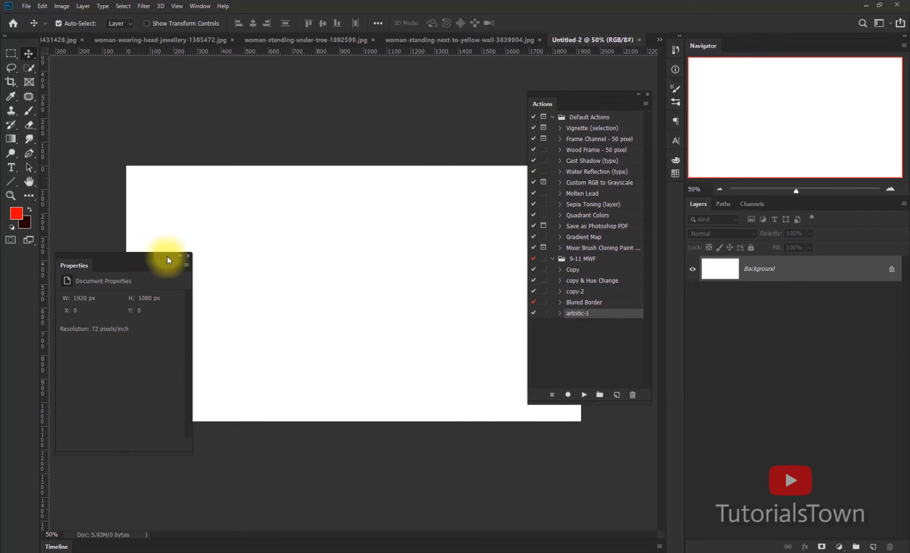
{"action": "left_click_drag", "start_coordinate": [166, 259], "coordinate": [87, 356]}
{"action": "left_click_drag", "start_coordinate": [586, 97], "coordinate": [605, 128]}
{"action": "left_click", "coordinate": [879, 23]}
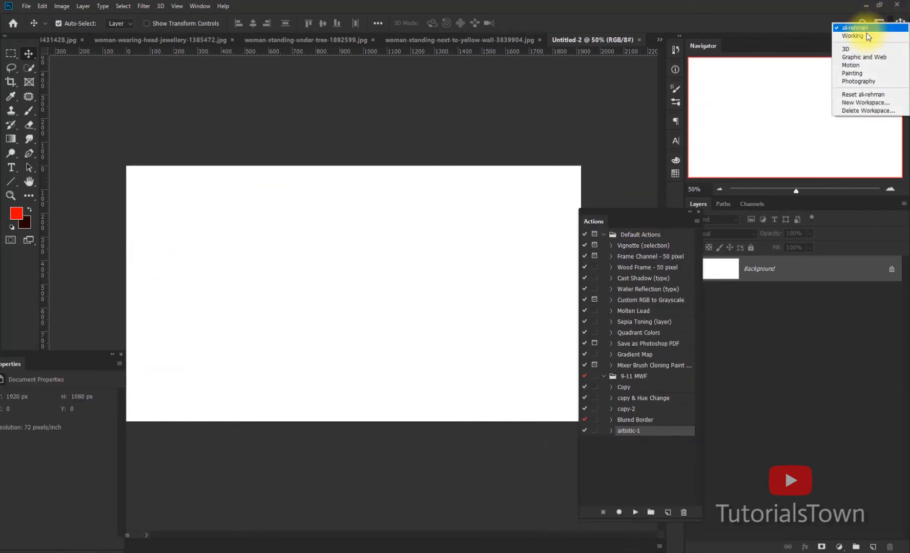
{"action": "left_click", "coordinate": [866, 98]}
{"action": "key", "text": "ctrl+0"}
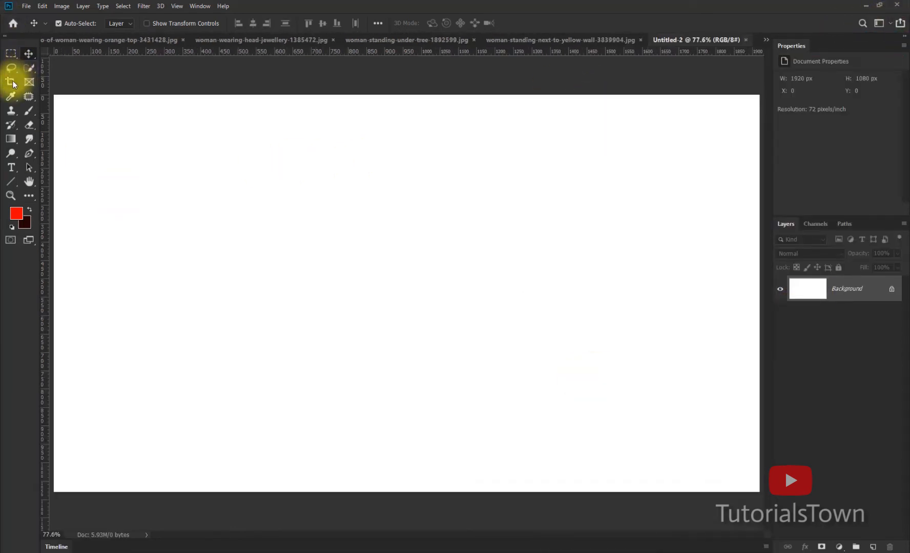
Step: Add a red "Lorem Ipsum" text line in Biko Black on the blank canvas and set its tracking to 0
{"action": "left_click", "coordinate": [11, 167]}
{"action": "left_click", "coordinate": [267, 240]}
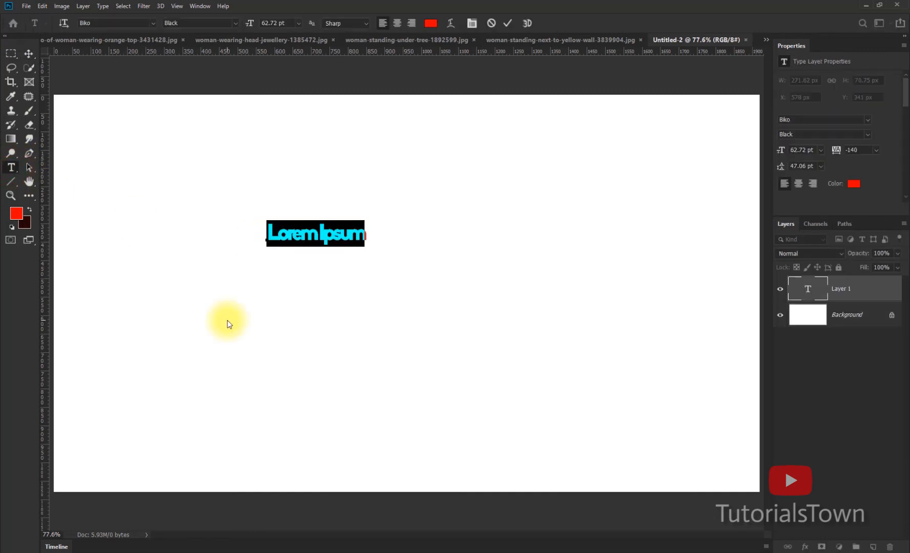
{"action": "left_click_drag", "start_coordinate": [268, 233], "coordinate": [481, 231]}
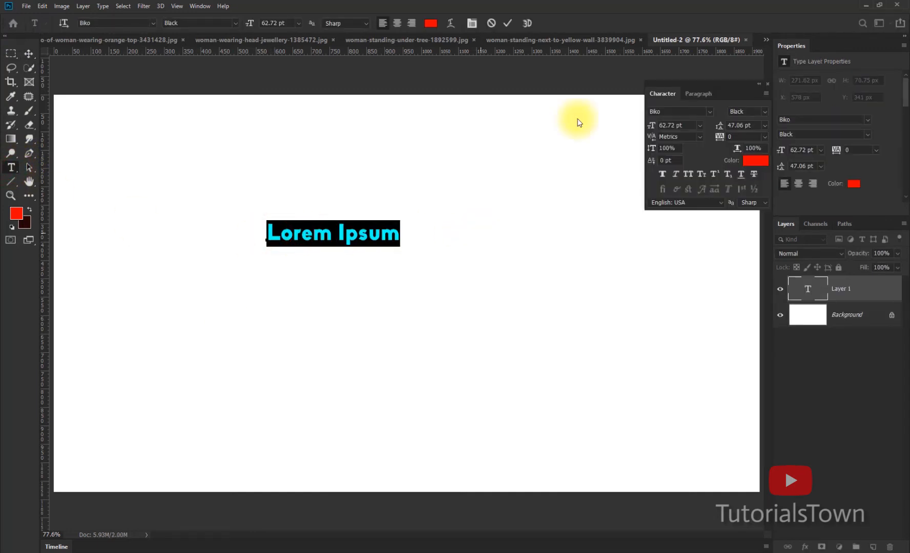
{"action": "left_click", "coordinate": [31, 52]}
{"action": "left_click", "coordinate": [362, 179]}
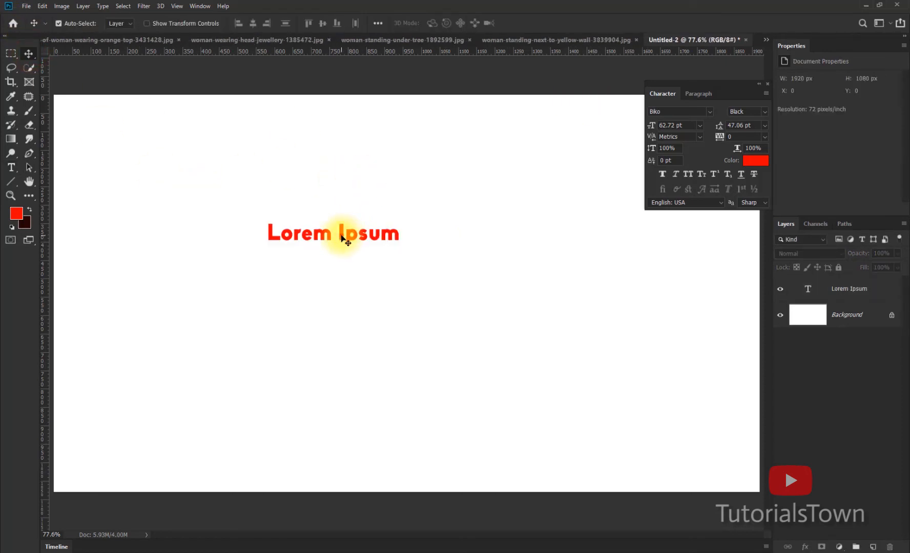
Step: Move the Lorem Ipsum text to about X 536 px, Y 343 px and scale it up to about 122%
{"action": "left_click_drag", "start_coordinate": [343, 239], "coordinate": [326, 240]}
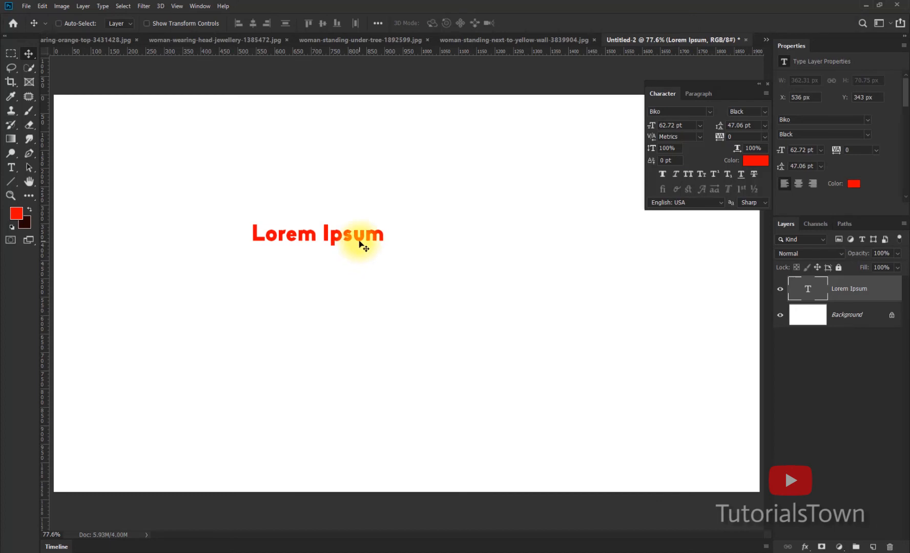
{"action": "key", "text": "ctrl+t"}
{"action": "left_click_drag", "start_coordinate": [384, 247], "coordinate": [412, 252]}
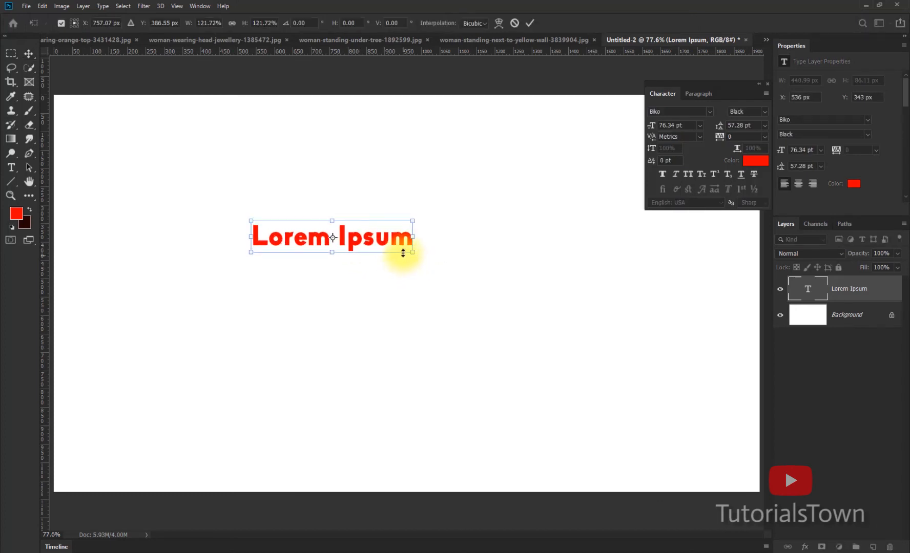
{"action": "key", "text": "Return"}
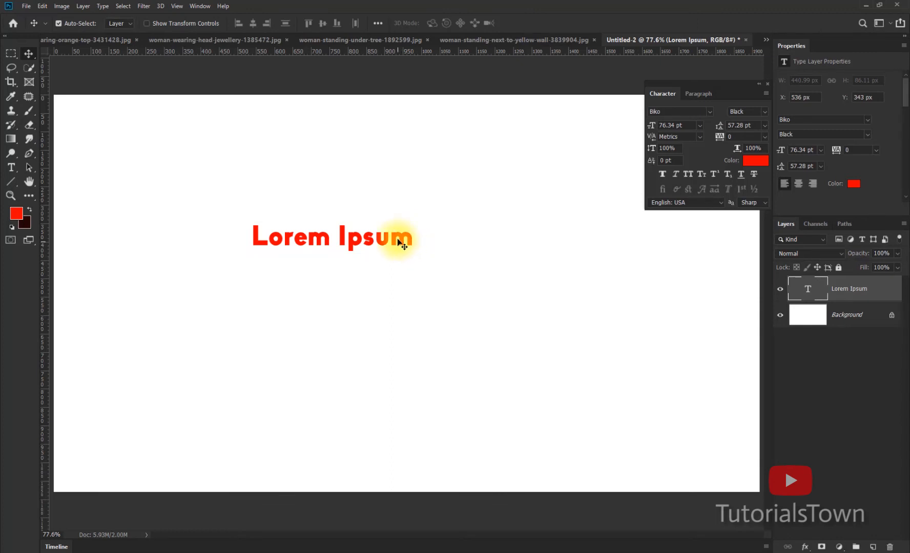
Step: Widen the panel dock, show the Actions panel and place the floating Character panel just below it
{"action": "left_click_drag", "start_coordinate": [771, 229], "coordinate": [707, 230]}
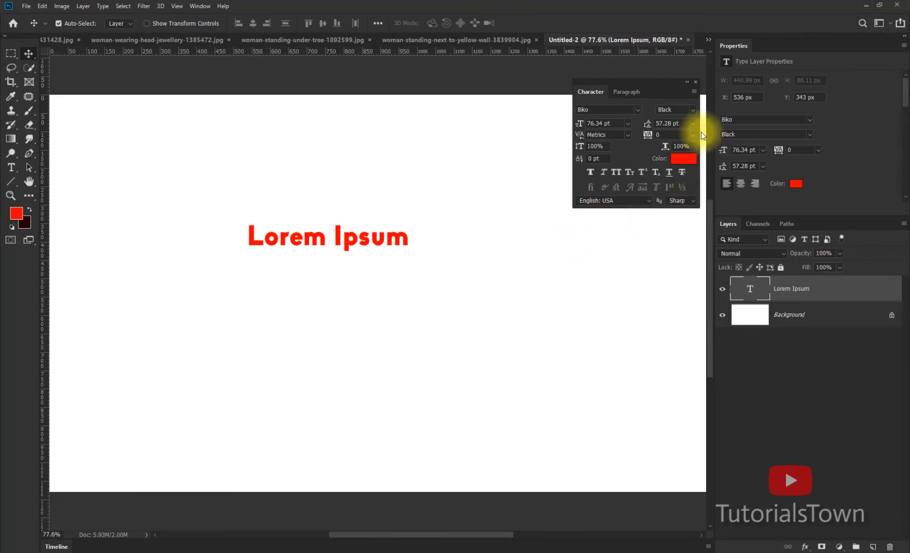
{"action": "key", "text": "alt+F9"}
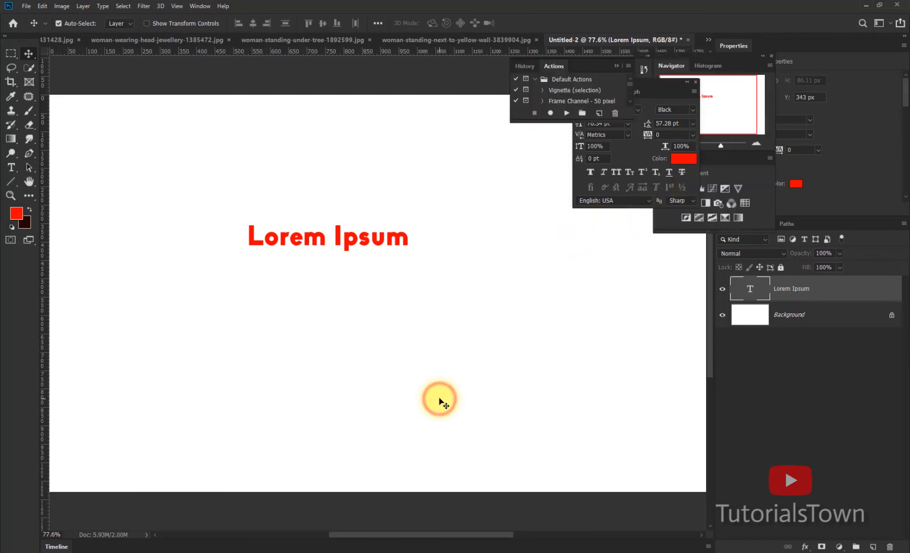
{"action": "left_click", "coordinate": [436, 397]}
{"action": "left_click_drag", "start_coordinate": [622, 255], "coordinate": [570, 346]}
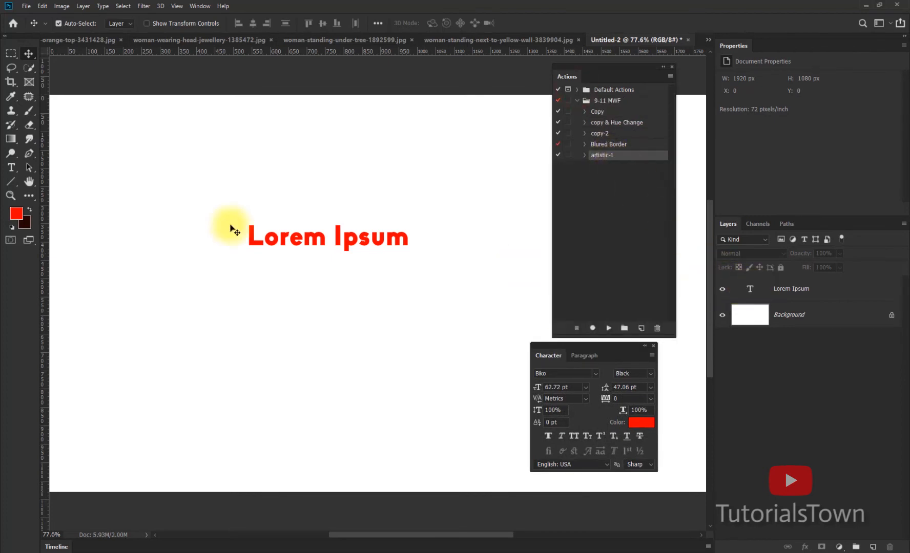
{"action": "left_click", "coordinate": [9, 167]}
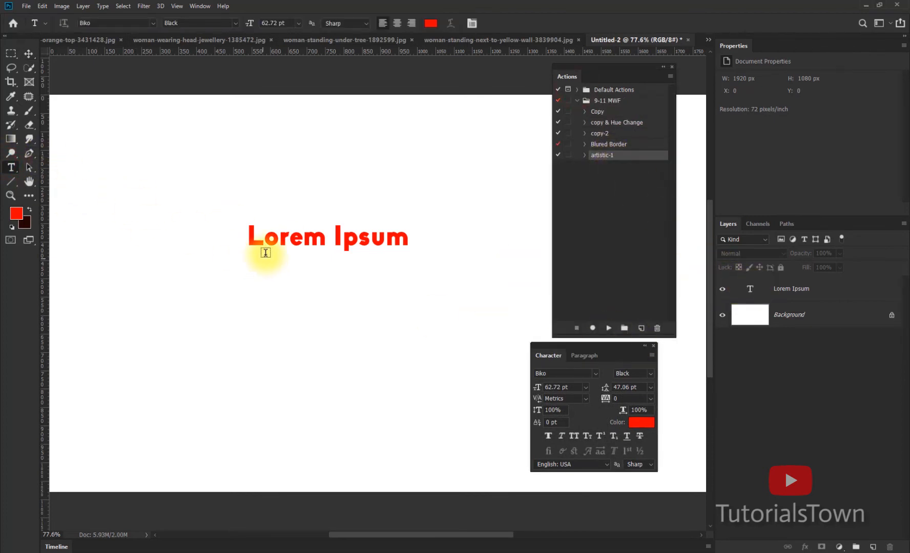
{"action": "left_click_drag", "start_coordinate": [250, 240], "coordinate": [469, 295]}
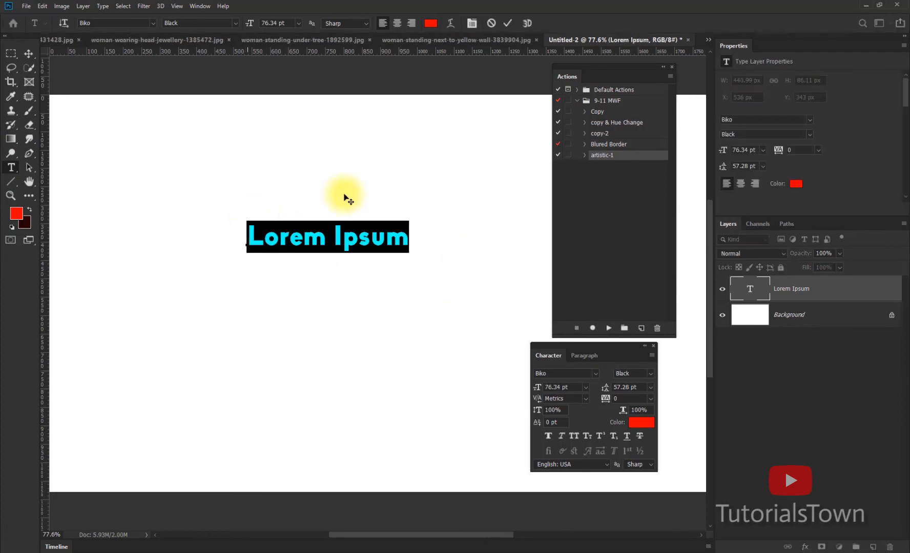
{"action": "left_click", "coordinate": [28, 53]}
{"action": "left_click", "coordinate": [500, 258]}
Step: Create a new action named Text-rough in the 9-11 MWF set and start recording it
{"action": "left_click", "coordinate": [602, 207]}
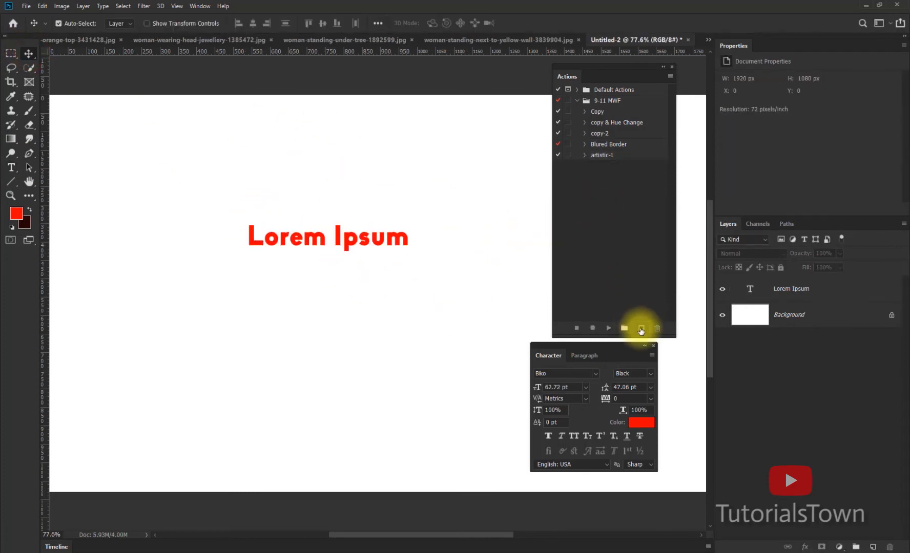
{"action": "left_click", "coordinate": [640, 328]}
{"action": "left_click", "coordinate": [416, 169]}
{"action": "left_click_drag", "start_coordinate": [415, 168], "coordinate": [317, 154]}
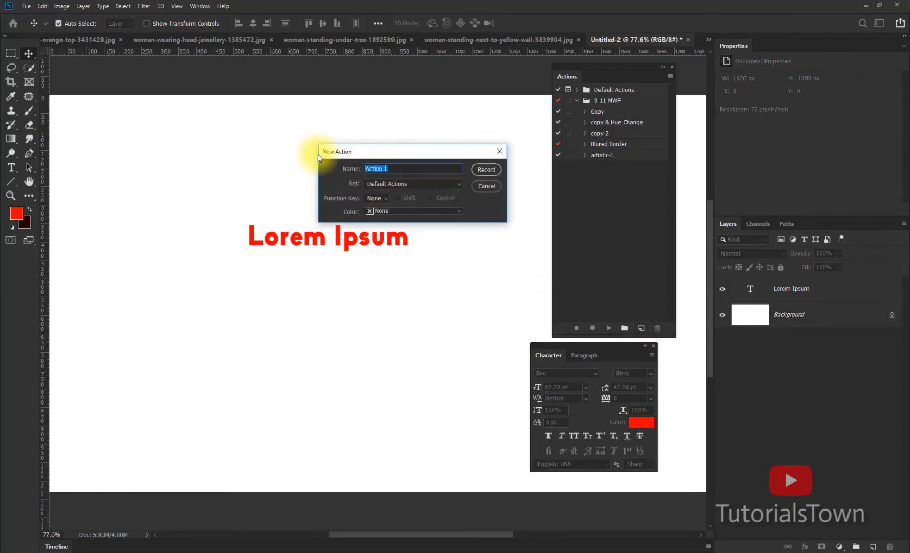
{"action": "type", "text": "Text-rough"}
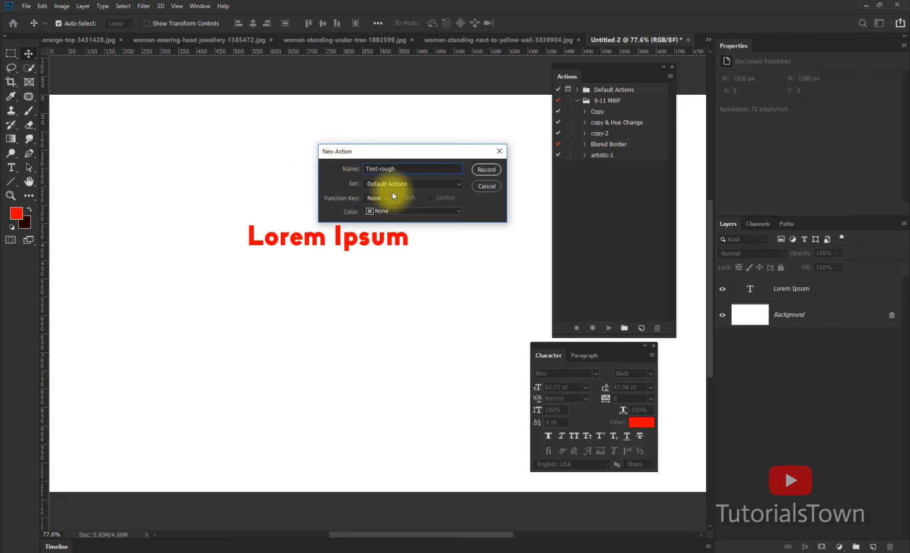
{"action": "left_click", "coordinate": [407, 183]}
{"action": "left_click", "coordinate": [404, 201]}
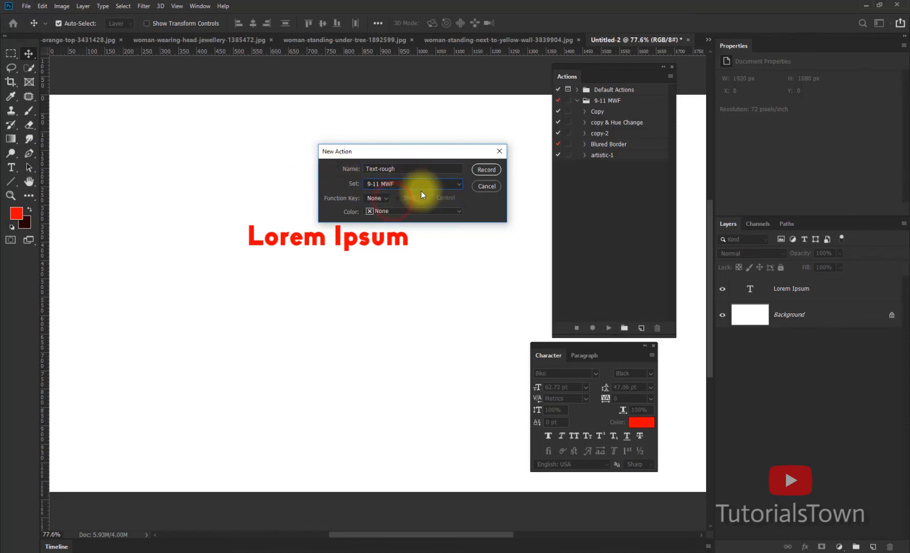
{"action": "left_click", "coordinate": [482, 170]}
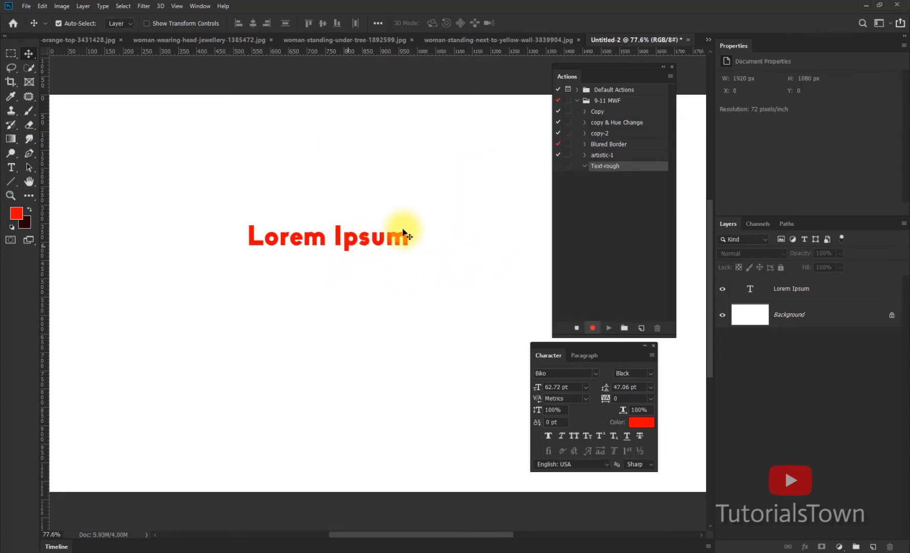
Step: Select all text on the Lorem Ipsum layer and change its font to Apple Garamond Italic
{"action": "double_click", "coordinate": [748, 288]}
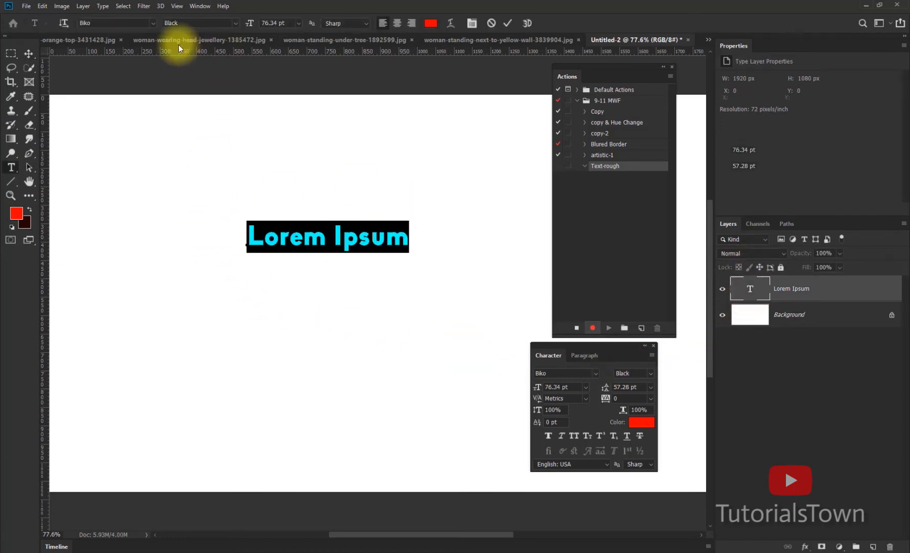
{"action": "left_click", "coordinate": [126, 23]}
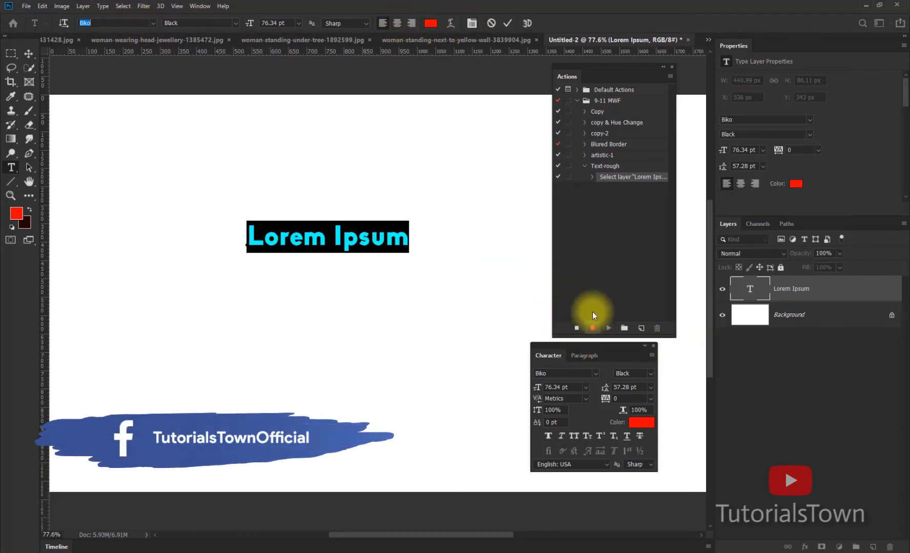
{"action": "left_click", "coordinate": [198, 6]}
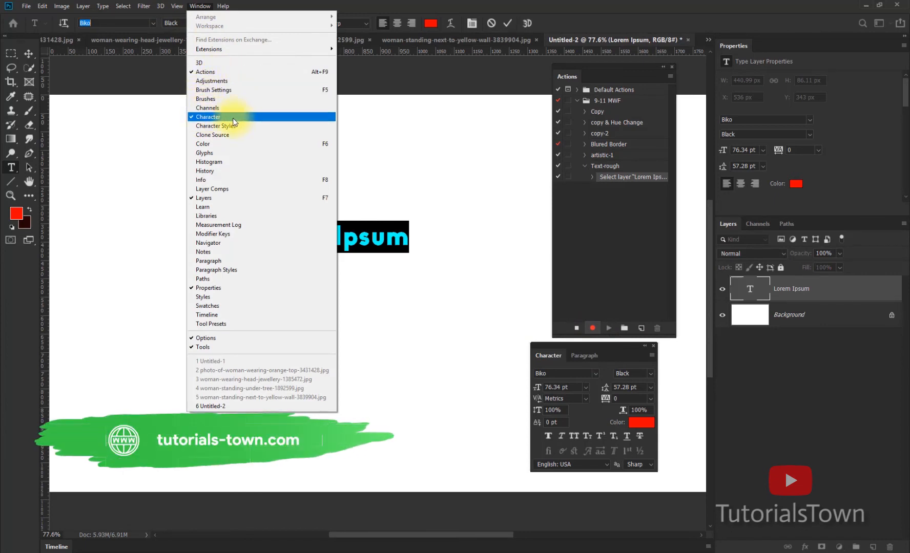
{"action": "left_click", "coordinate": [361, 4]}
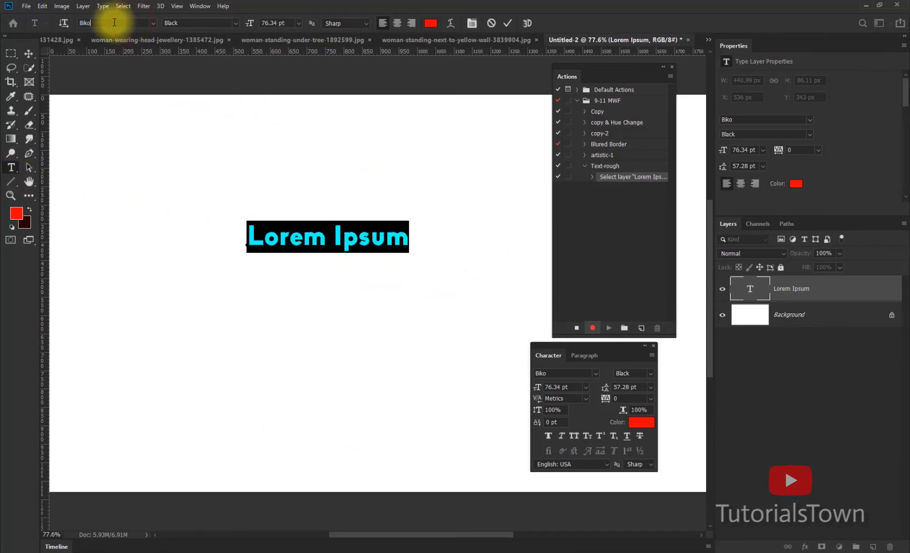
{"action": "type", "text": "garamon"}
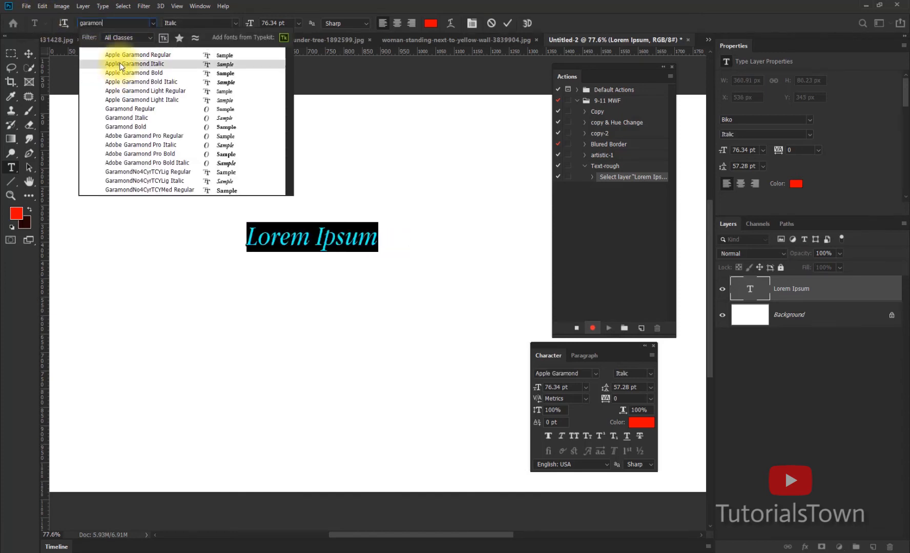
{"action": "left_click", "coordinate": [123, 55]}
{"action": "left_click", "coordinate": [236, 23]}
{"action": "left_click", "coordinate": [207, 44]}
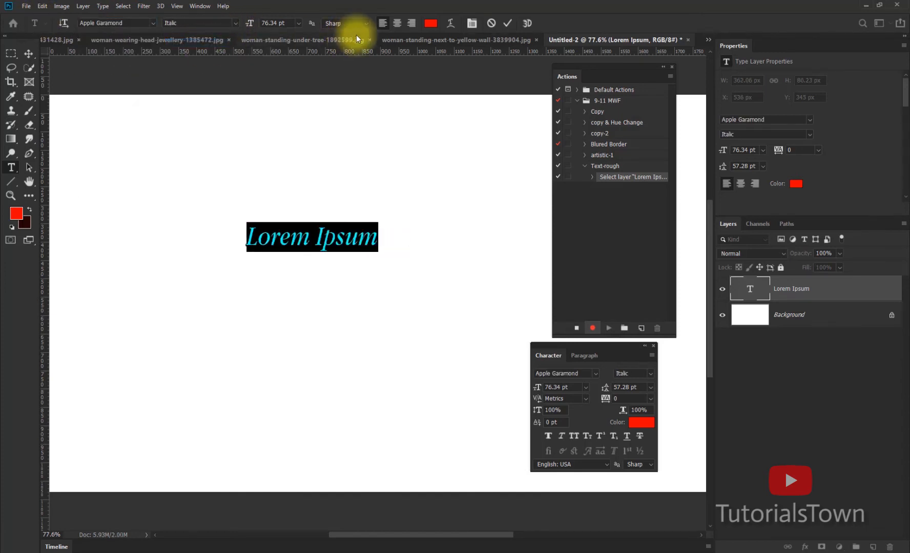
Step: Recolor the Lorem Ipsum text yellow and commit the text edit
{"action": "left_click", "coordinate": [429, 23]}
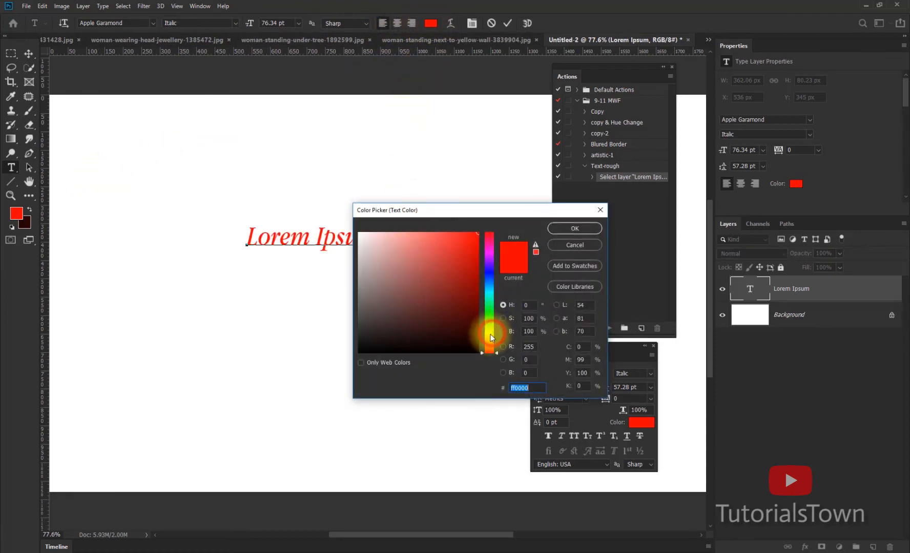
{"action": "left_click", "coordinate": [491, 334]}
{"action": "left_click", "coordinate": [588, 228]}
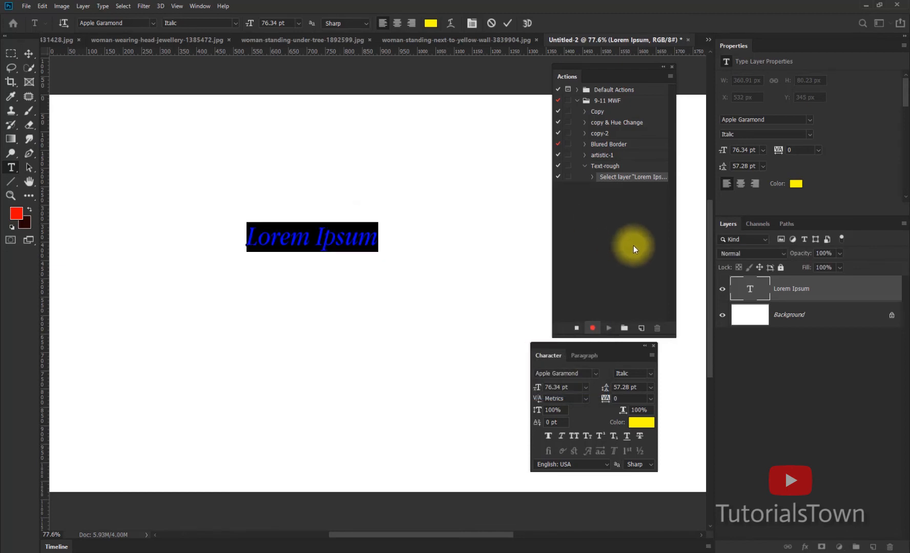
{"action": "key", "text": "ctrl+Return"}
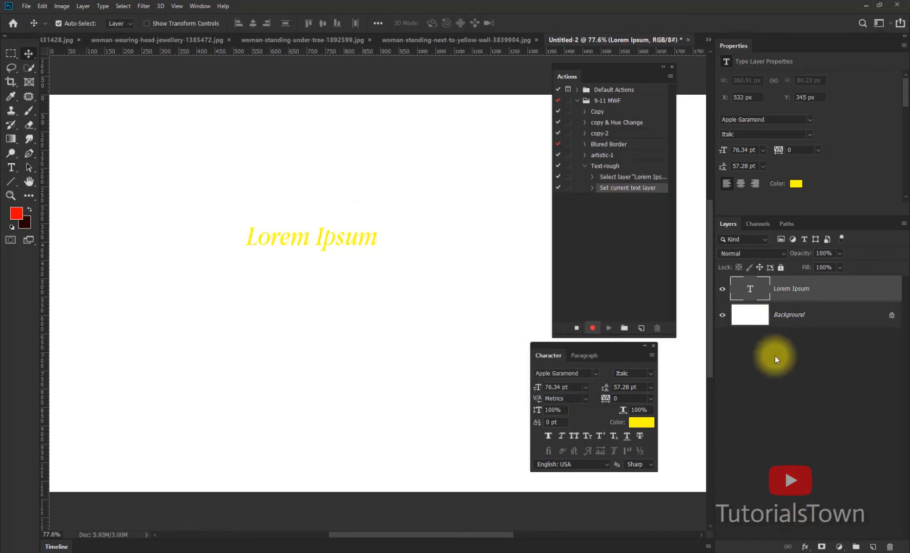
Step: Add a near-black outside Stroke layer style to the Lorem Ipsum text, 4 px in size at full opacity
{"action": "left_click", "coordinate": [808, 548]}
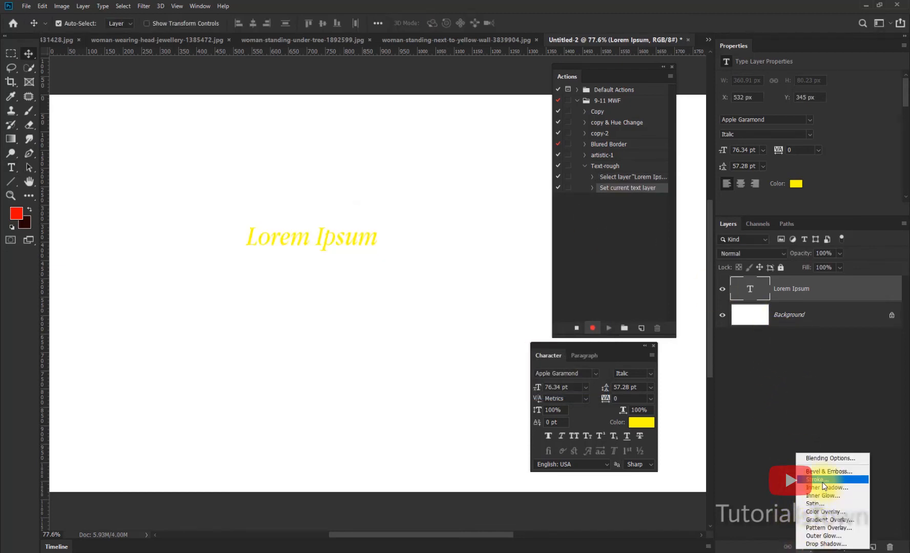
{"action": "left_click", "coordinate": [823, 481]}
{"action": "left_click", "coordinate": [654, 123]}
{"action": "left_click_drag", "start_coordinate": [453, 299], "coordinate": [472, 346]}
{"action": "left_click", "coordinate": [575, 229]}
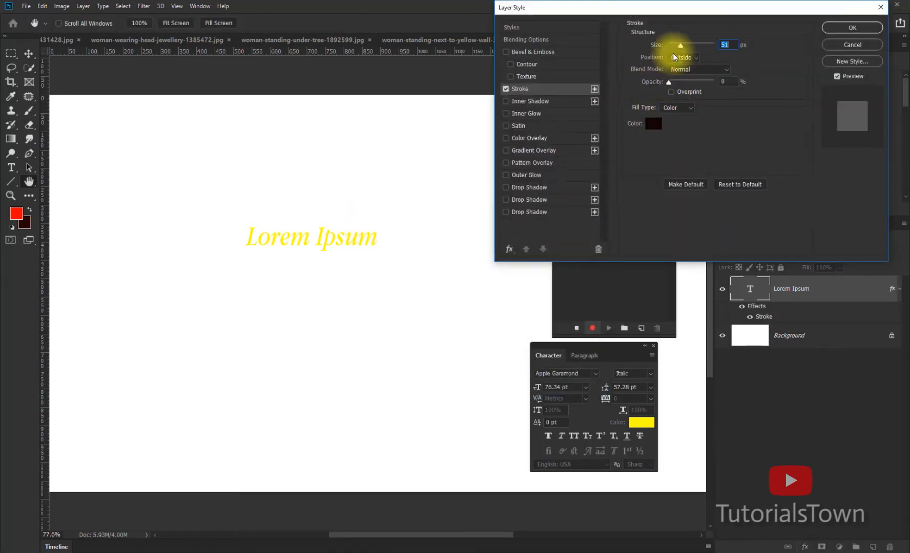
{"action": "mouse_move", "coordinate": [669, 82]}
{"action": "left_mouse_down"}
{"action": "mouse_move", "coordinate": [685, 83]}
{"action": "mouse_move", "coordinate": [670, 85]}
{"action": "mouse_move", "coordinate": [679, 74]}
{"action": "mouse_move", "coordinate": [670, 46]}
{"action": "left_mouse_up"}
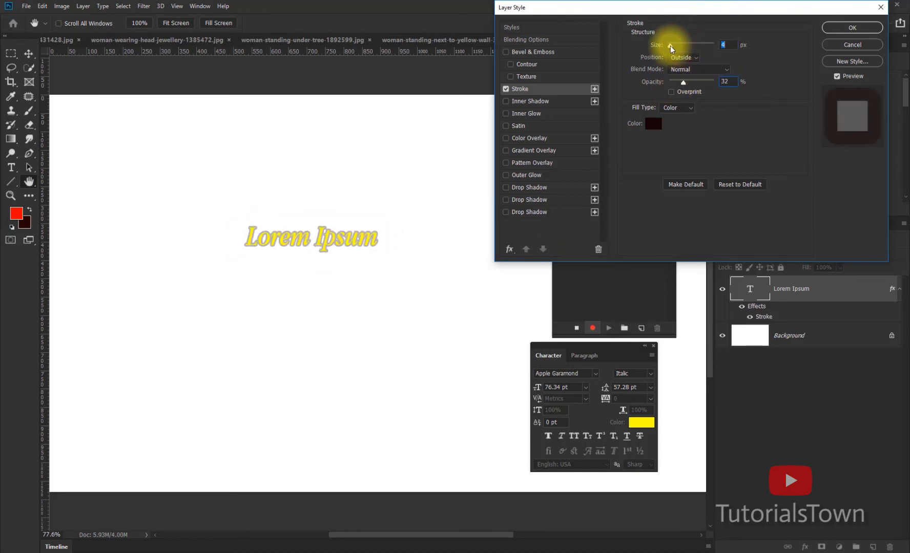
{"action": "left_click_drag", "start_coordinate": [688, 81], "coordinate": [745, 79]}
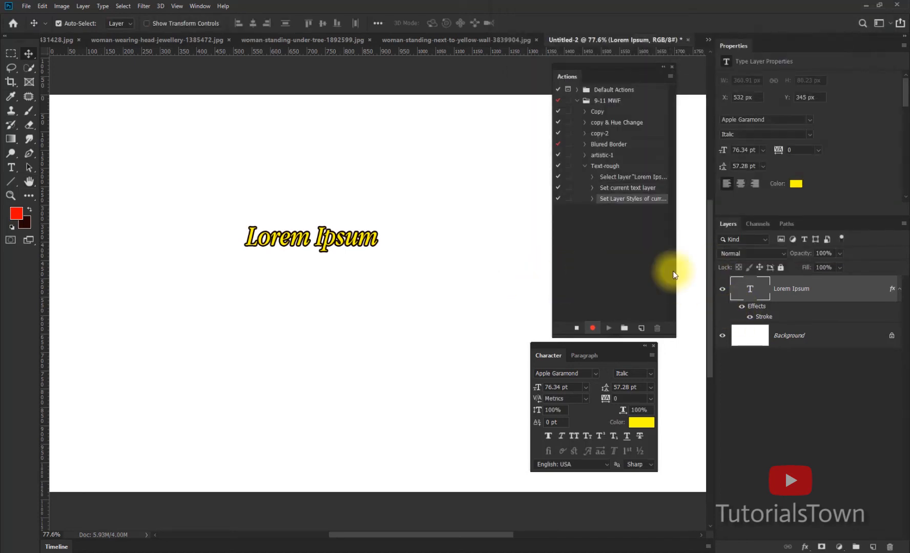
Step: Stop recording, collapse the Text-rough action's recorded commands and select the action
{"action": "left_click", "coordinate": [576, 329]}
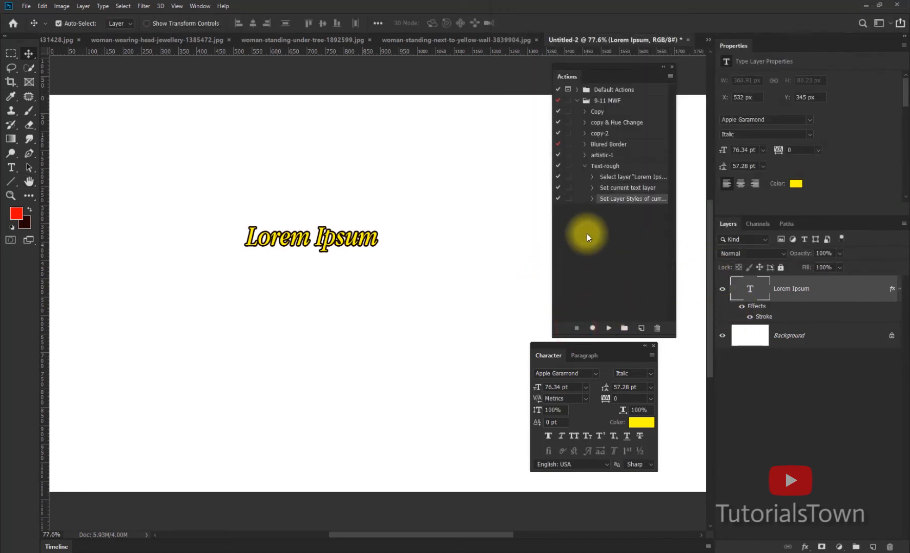
{"action": "left_click", "coordinate": [584, 166]}
{"action": "left_click", "coordinate": [603, 167]}
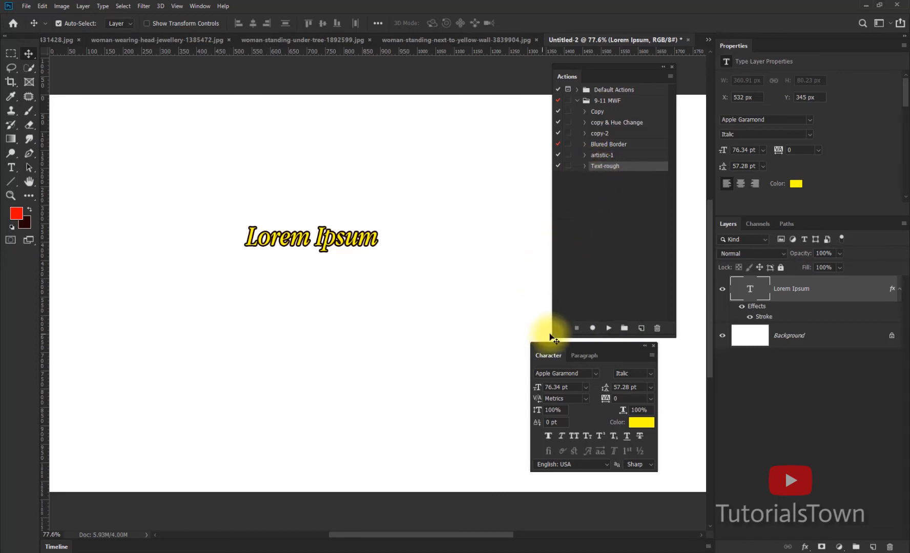
Step: Add a text line reading "Pakistan" below Lorem Ipsum and fill it with the red foreground color
{"action": "left_click", "coordinate": [12, 168]}
{"action": "left_click", "coordinate": [178, 341]}
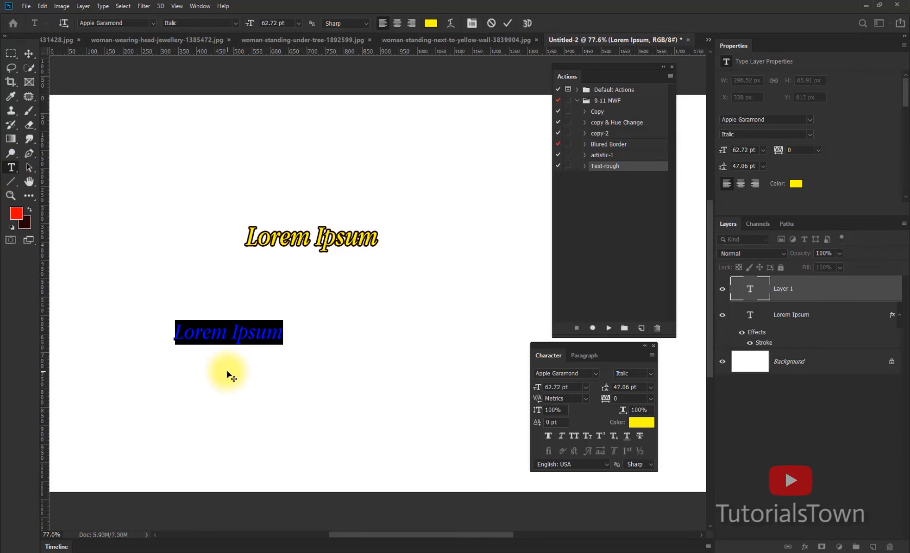
{"action": "type", "text": "Pakistan"}
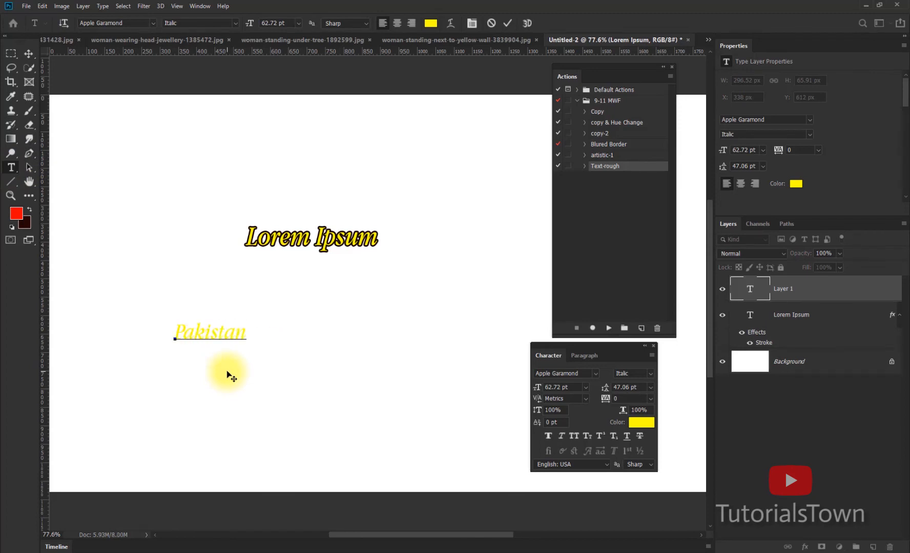
{"action": "left_click", "coordinate": [29, 54]}
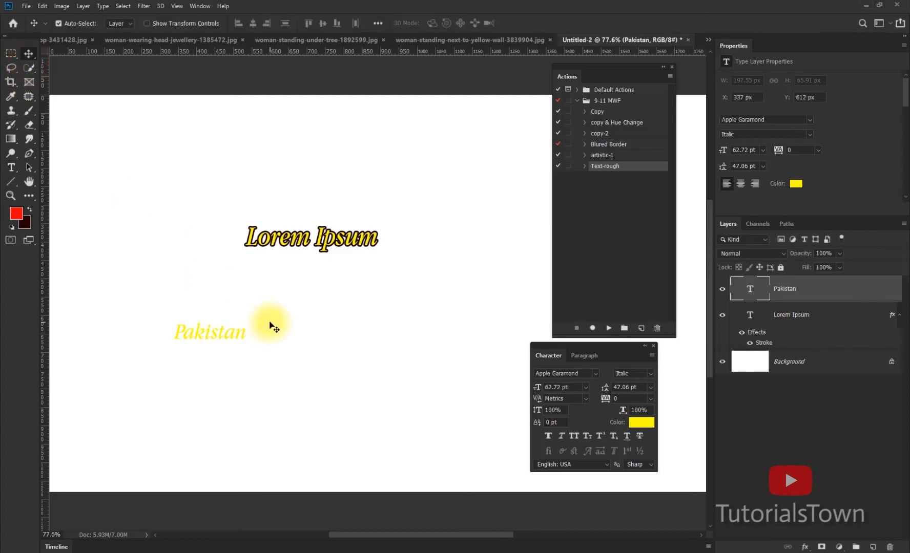
{"action": "key", "text": "alt+BackSpace"}
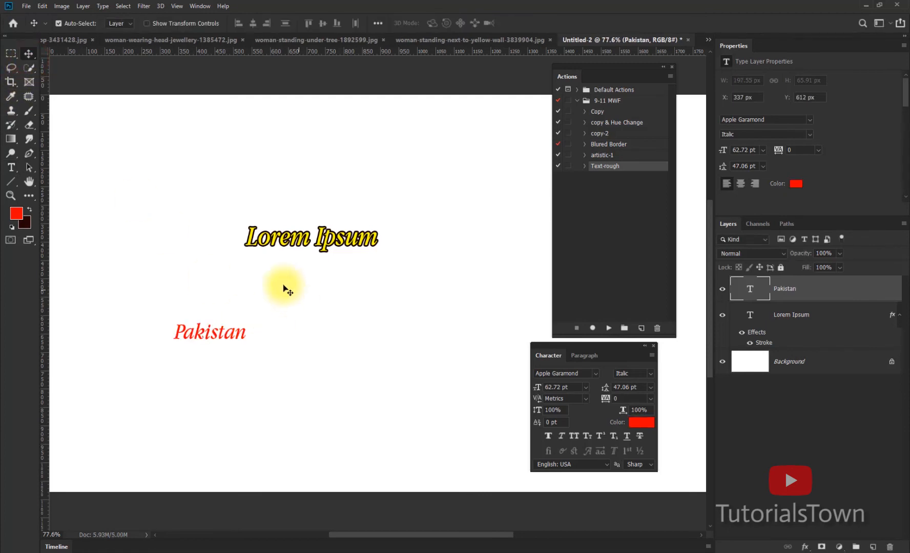
Step: Set the Pakistan text's font to Arial Narrow and move it to about X 542 px, Y 497 px
{"action": "left_click", "coordinate": [557, 375]}
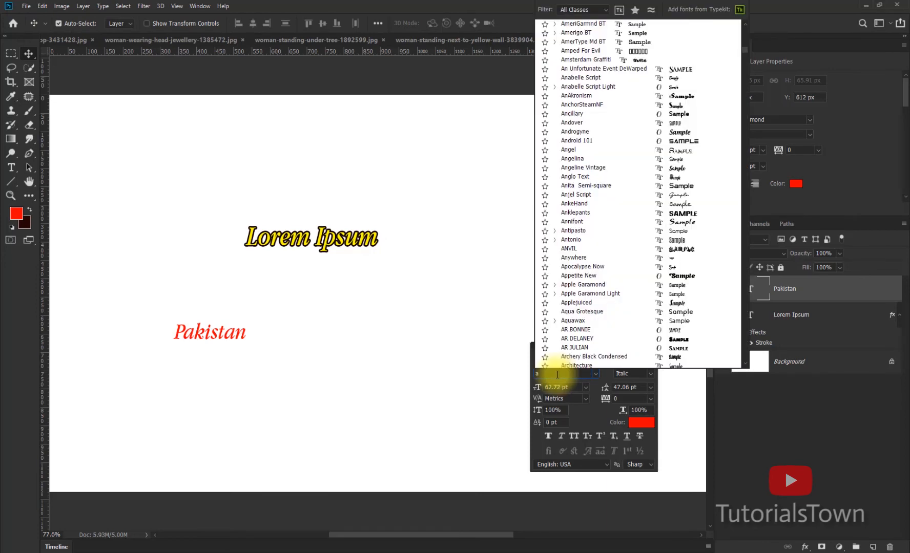
{"action": "type", "text": "rial"}
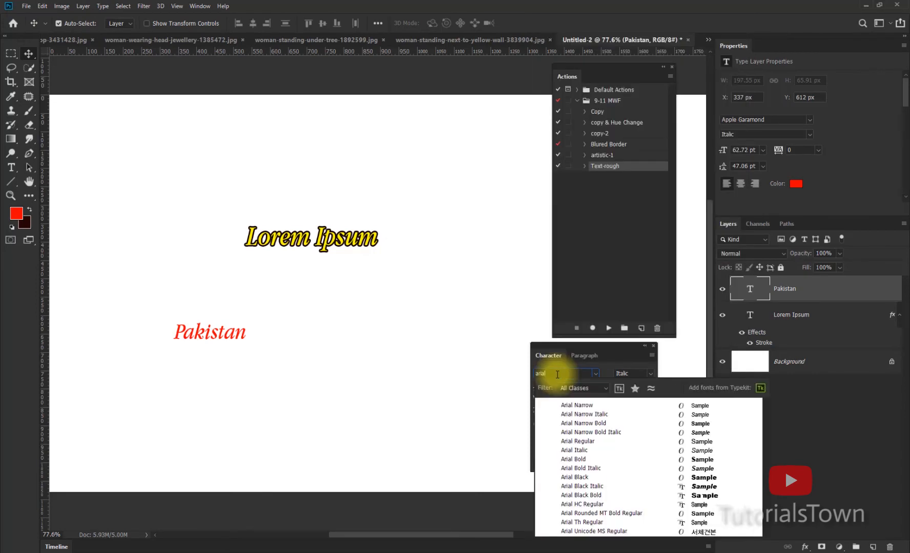
{"action": "key", "text": "Return"}
{"action": "left_click_drag", "start_coordinate": [246, 331], "coordinate": [320, 289]}
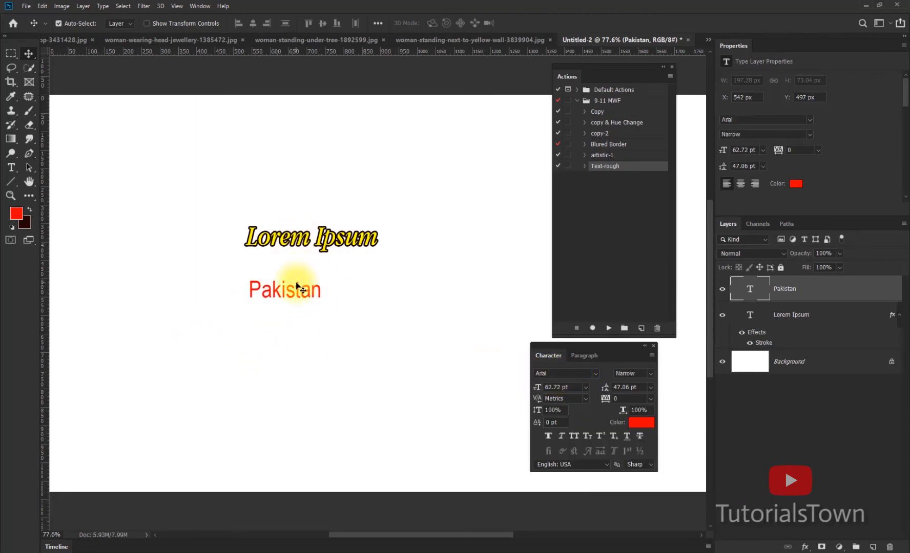
Step: Delete the Lorem Ipsum layer and play the Text-rough action on the Pakistan text, continuing past the unavailable Select command
{"action": "left_click", "coordinate": [604, 221]}
{"action": "left_click", "coordinate": [613, 155]}
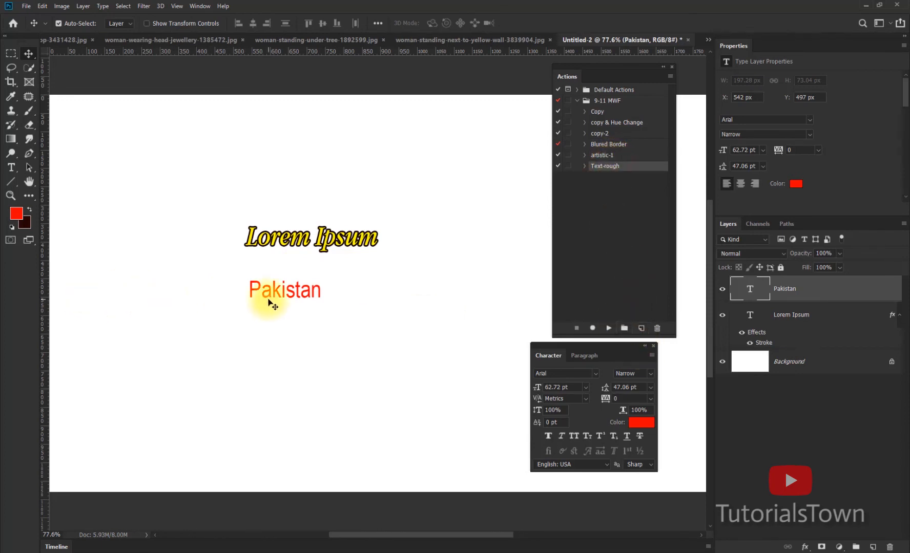
{"action": "left_click", "coordinate": [610, 331]}
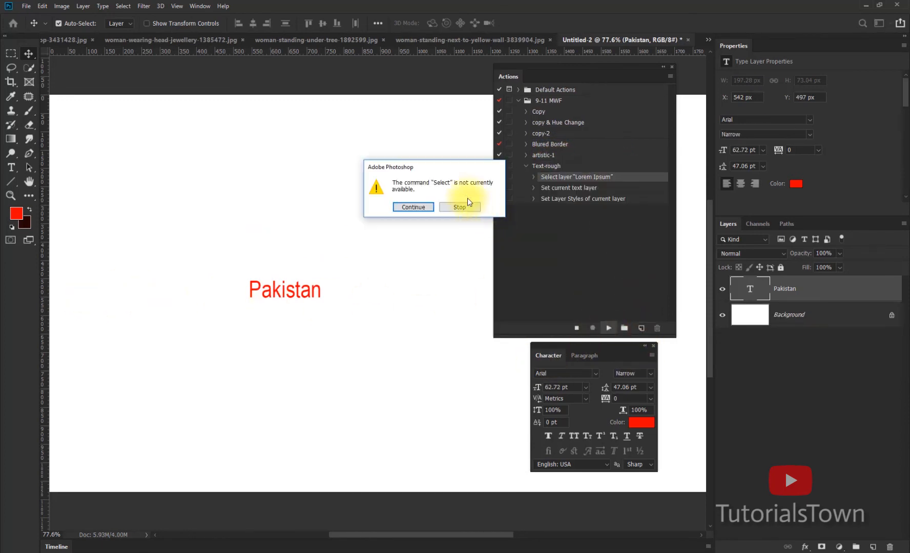
{"action": "left_click", "coordinate": [414, 207]}
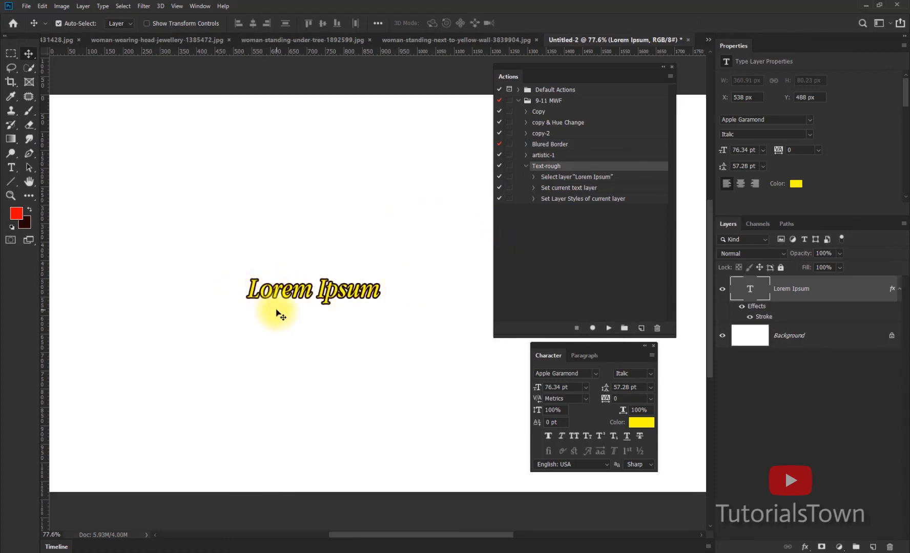
Step: Undo the Text-rough playback on the Pakistan text and replay the action's commands starting from Set current text layer
{"action": "left_click", "coordinate": [633, 244]}
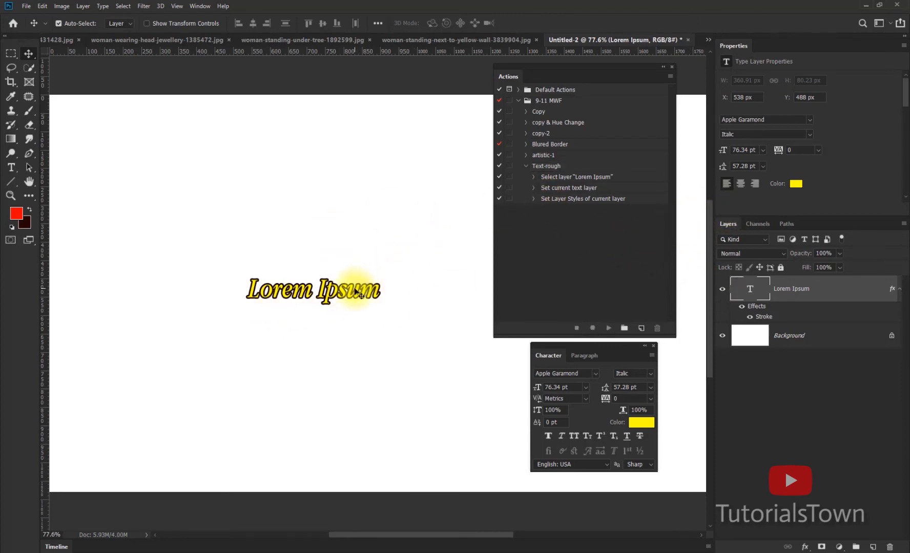
{"action": "key", "text": "ctrl+z"}
{"action": "key", "text": "ctrl+z"}
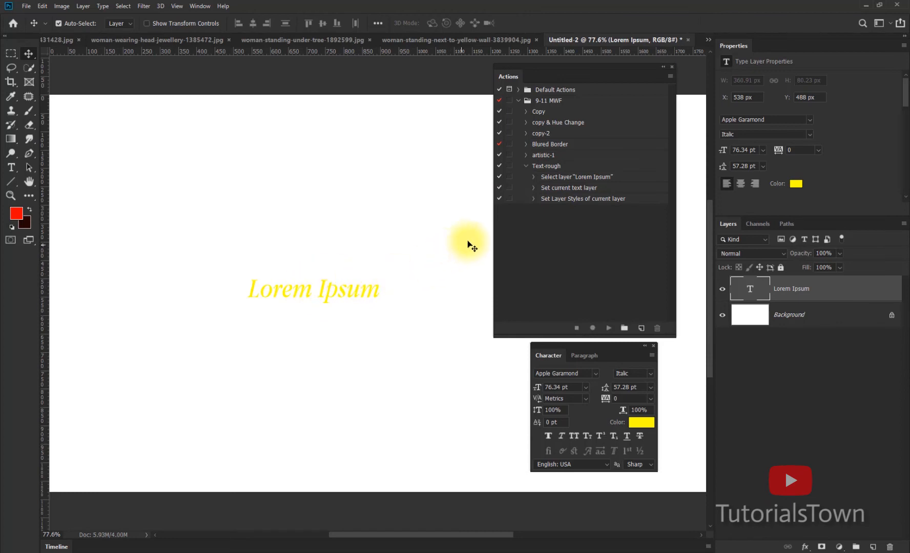
{"action": "left_click", "coordinate": [569, 188]}
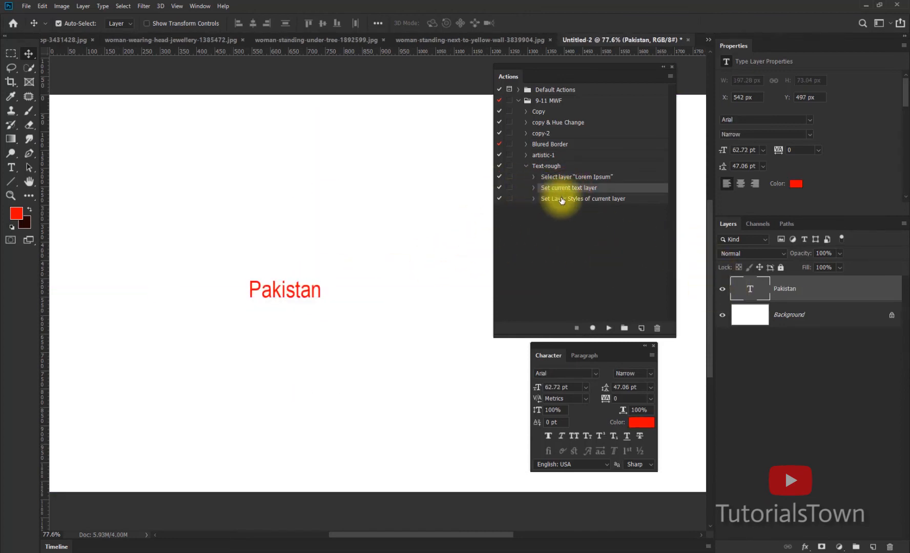
{"action": "left_click", "coordinate": [609, 328]}
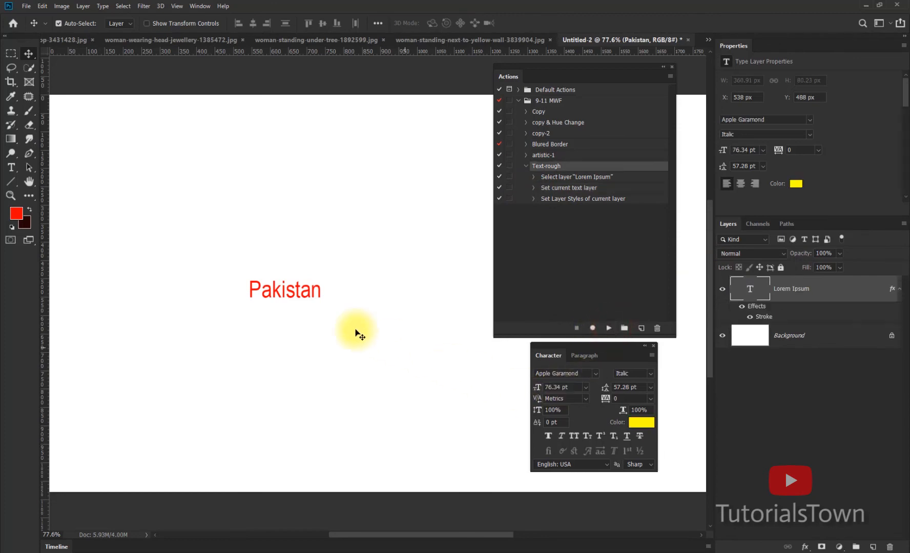
Step: Delete the restyled text layer and remove the Text-rough action from the 9-11 MWF set
{"action": "left_click_drag", "start_coordinate": [413, 263], "coordinate": [254, 340]}
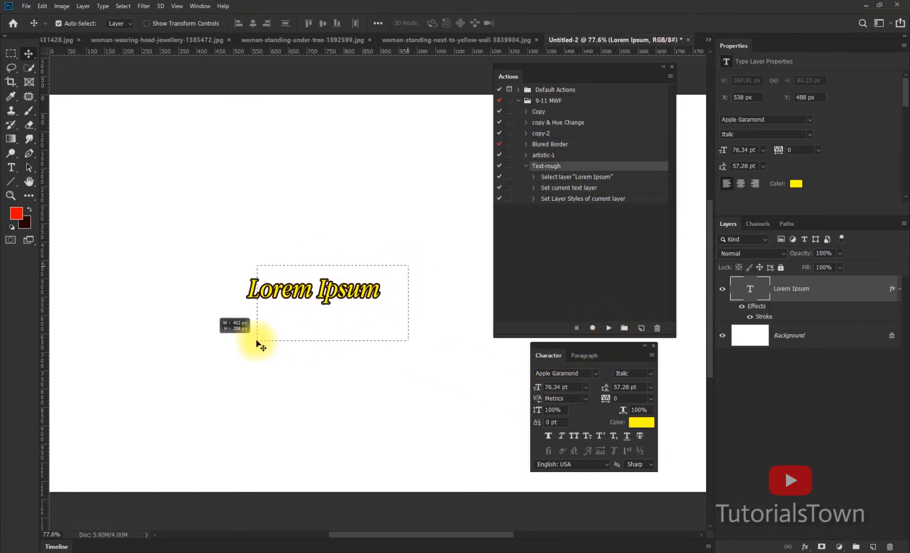
{"action": "key", "text": "Delete"}
{"action": "left_click", "coordinate": [658, 328]}
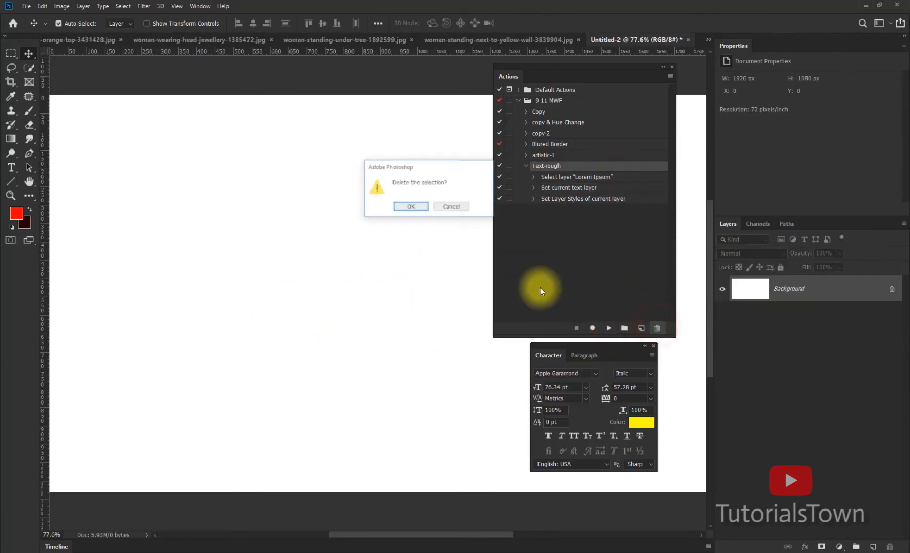
{"action": "left_click", "coordinate": [409, 206]}
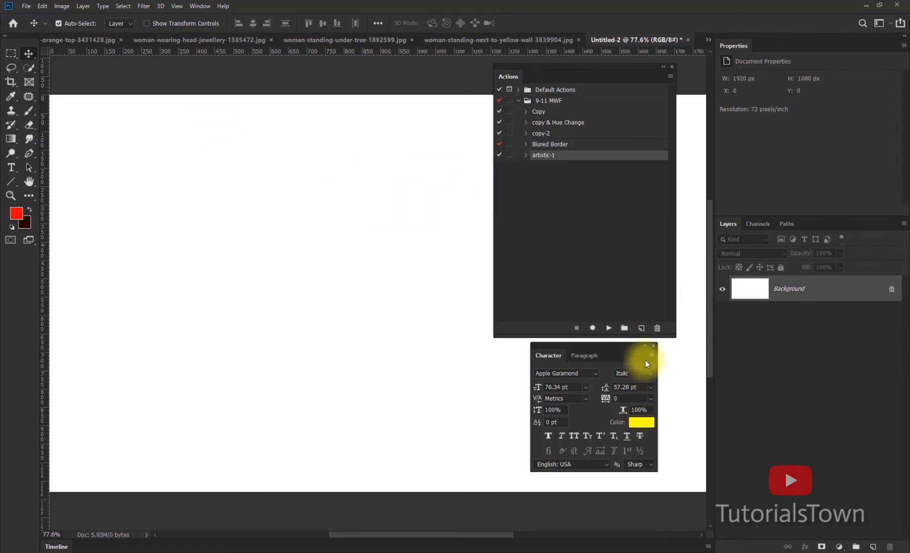
{"action": "left_click", "coordinate": [654, 346]}
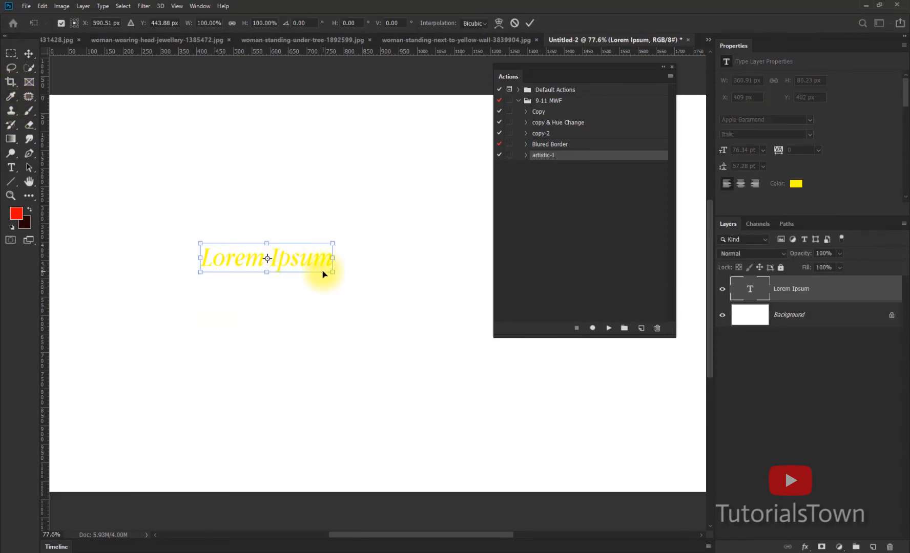
Step: Place a Lorem Ipsum text at about X 409 px, Y 402 px and start recording an action named fancy-Text-1 in 9-11 MWF
{"action": "key", "text": "Return"}
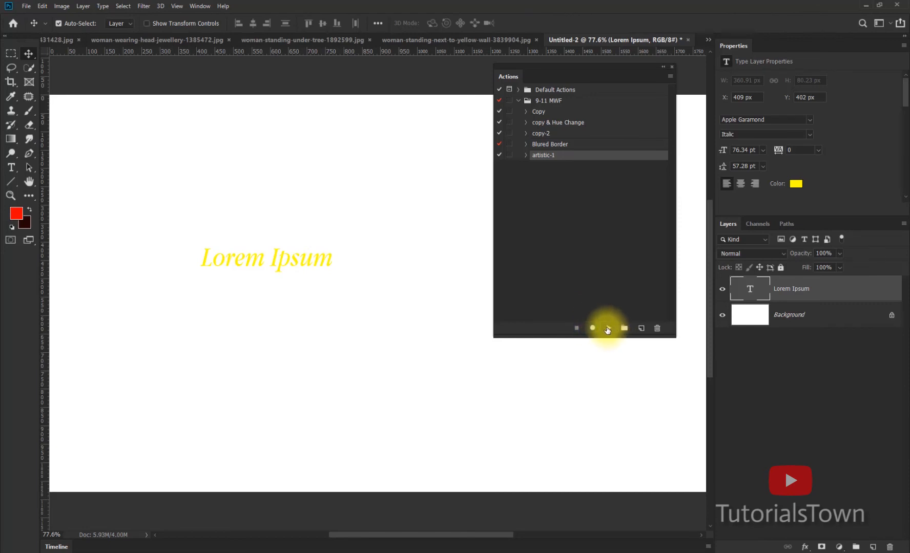
{"action": "left_click", "coordinate": [640, 328]}
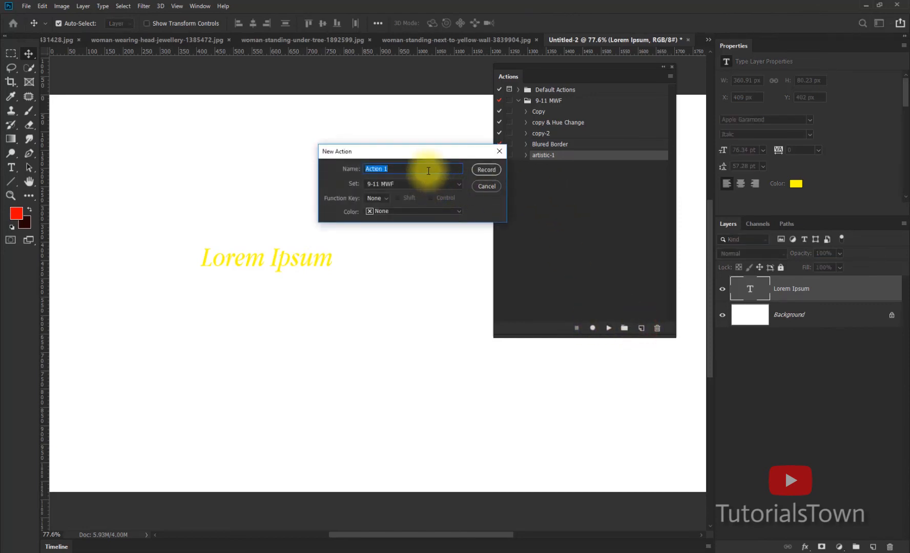
{"action": "left_click_drag", "start_coordinate": [385, 169], "coordinate": [303, 170]}
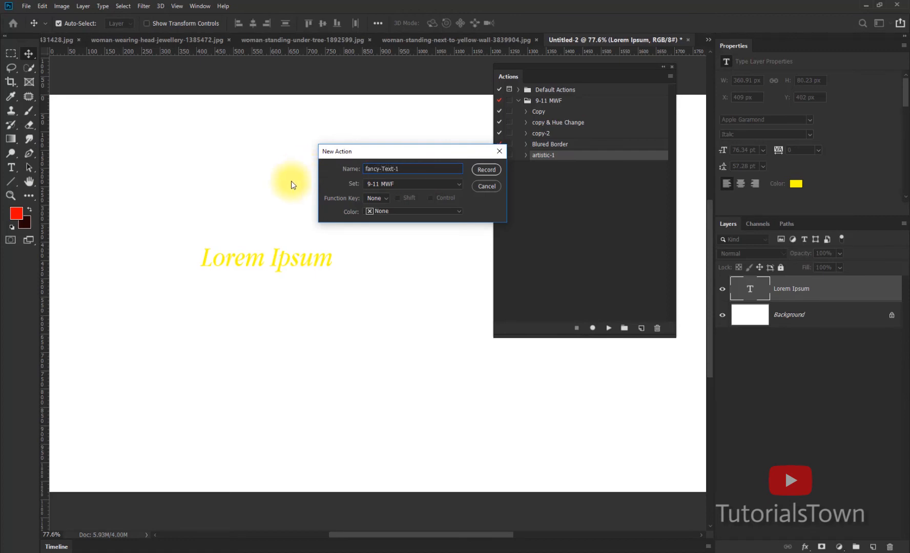
{"action": "left_click", "coordinate": [486, 169]}
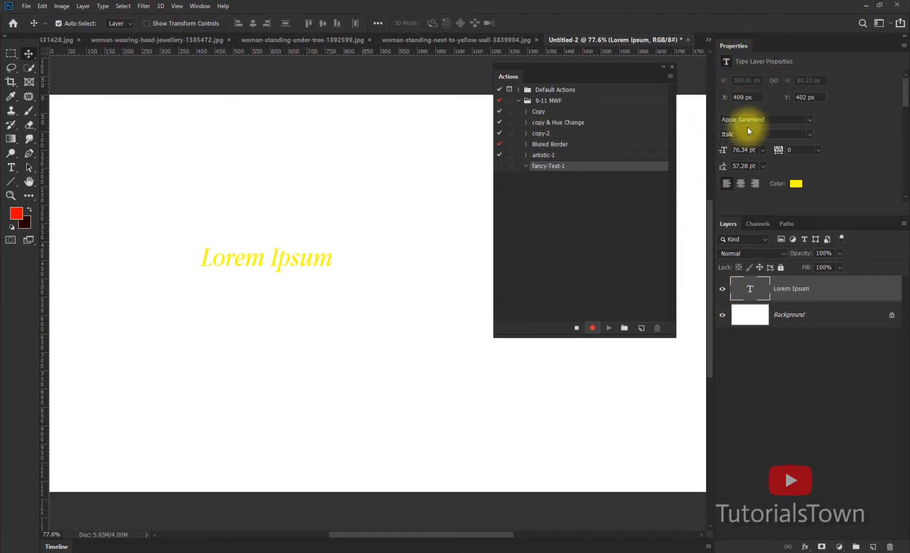
Step: Show the Character settings and change the Lorem Ipsum text's font to Anjel Script
{"action": "left_click", "coordinate": [197, 6]}
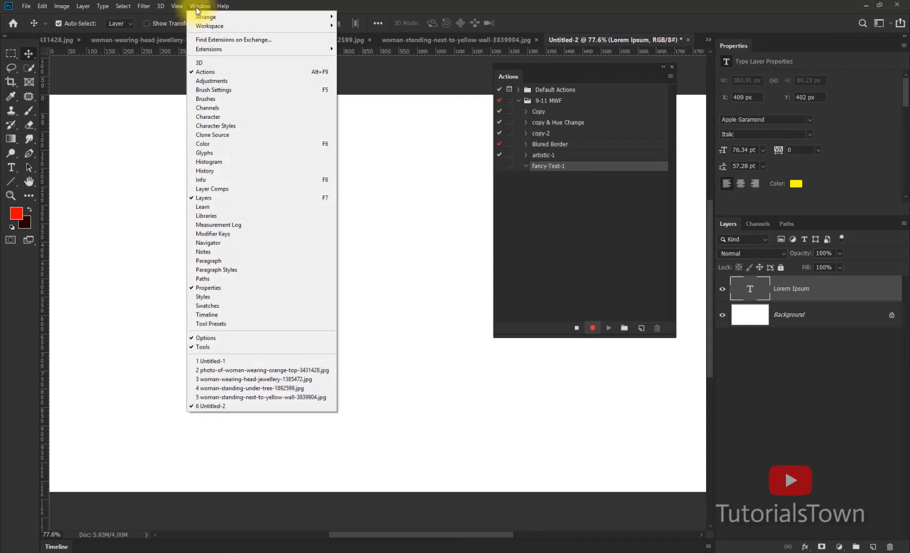
{"action": "left_click", "coordinate": [202, 117]}
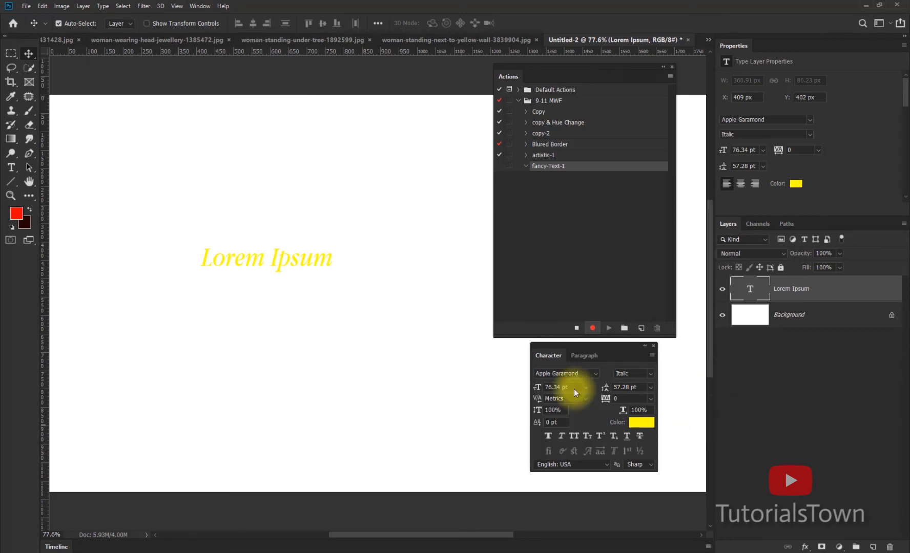
{"action": "left_click_drag", "start_coordinate": [564, 355], "coordinate": [396, 153]}
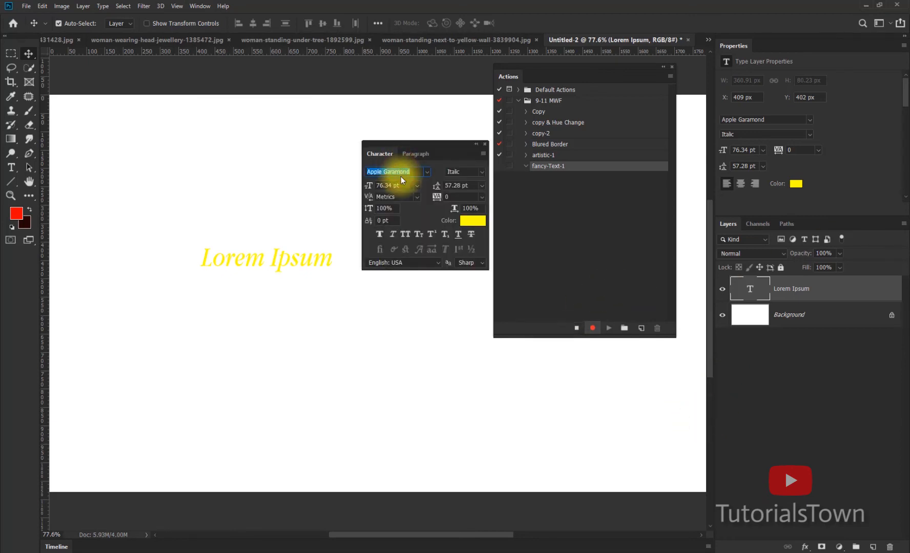
{"action": "type", "text": "angel"}
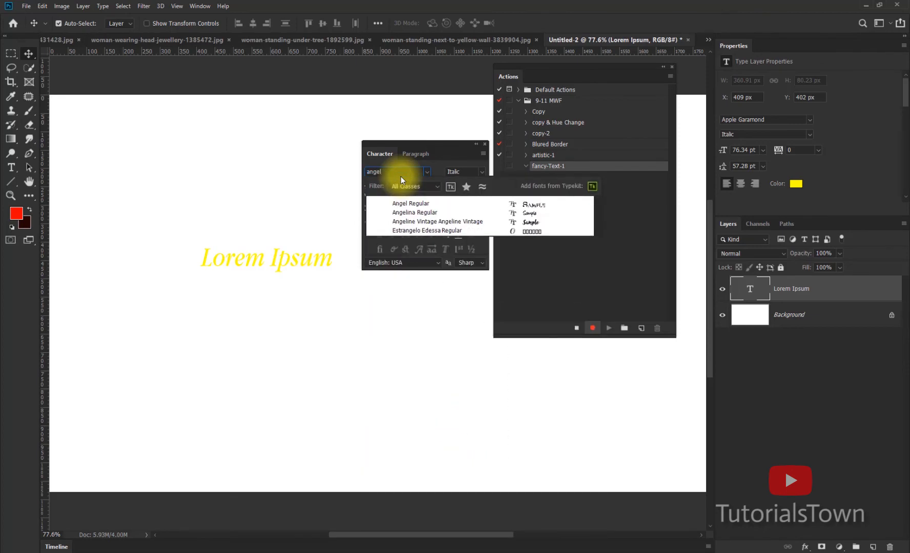
{"action": "left_click", "coordinate": [402, 172]}
{"action": "type", "text": "anj"}
{"action": "left_click", "coordinate": [446, 206]}
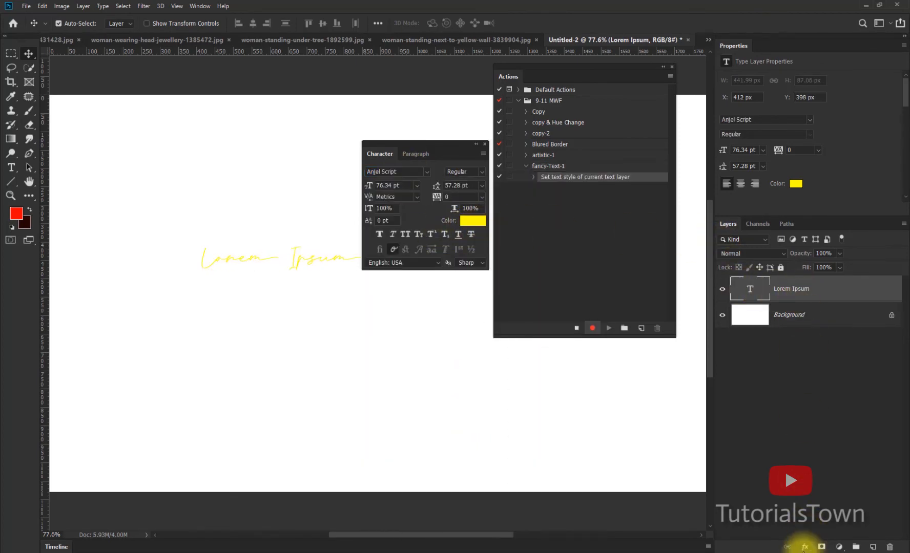
Step: Add a 4 px outside Stroke effect to the Lorem Ipsum layer in purple #940899
{"action": "left_click", "coordinate": [804, 547]}
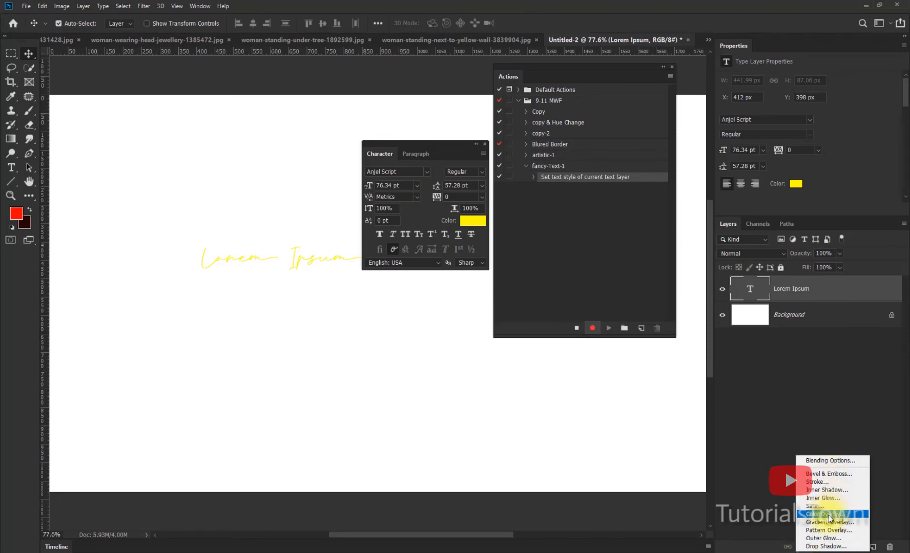
{"action": "left_click", "coordinate": [826, 487]}
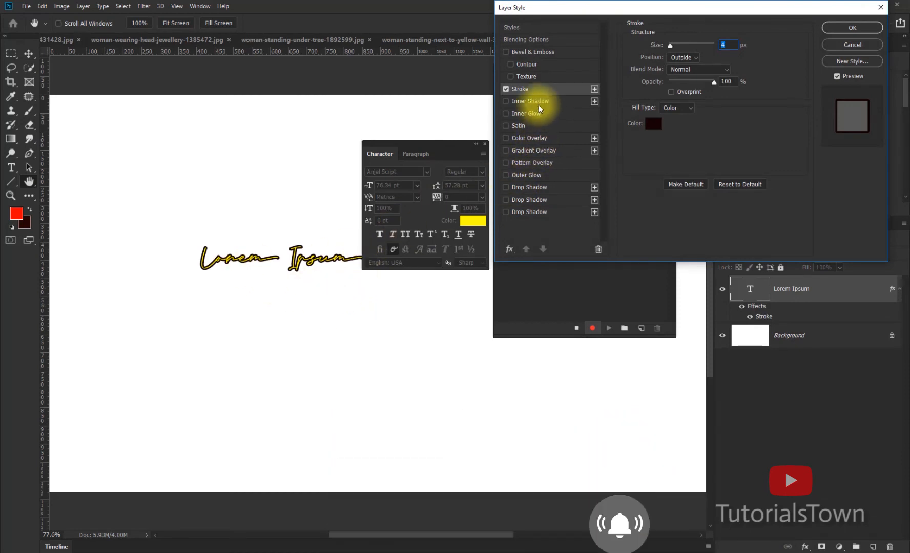
{"action": "left_click", "coordinate": [656, 124]}
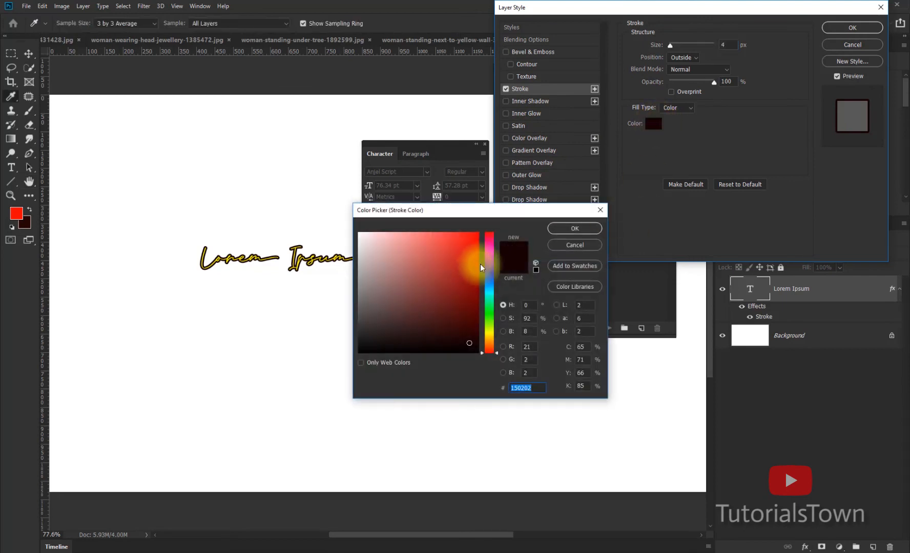
{"action": "left_click_drag", "start_coordinate": [486, 261], "coordinate": [489, 275]}
{"action": "key", "text": "Return"}
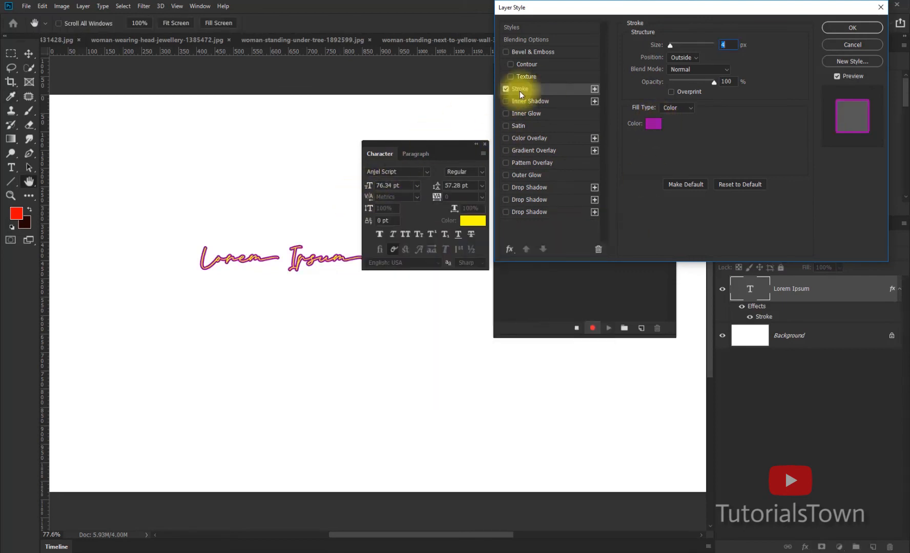
Step: Add a second Stroke effect to the Lorem Ipsum layer in bright green with a size of 10 px
{"action": "left_click", "coordinate": [595, 90]}
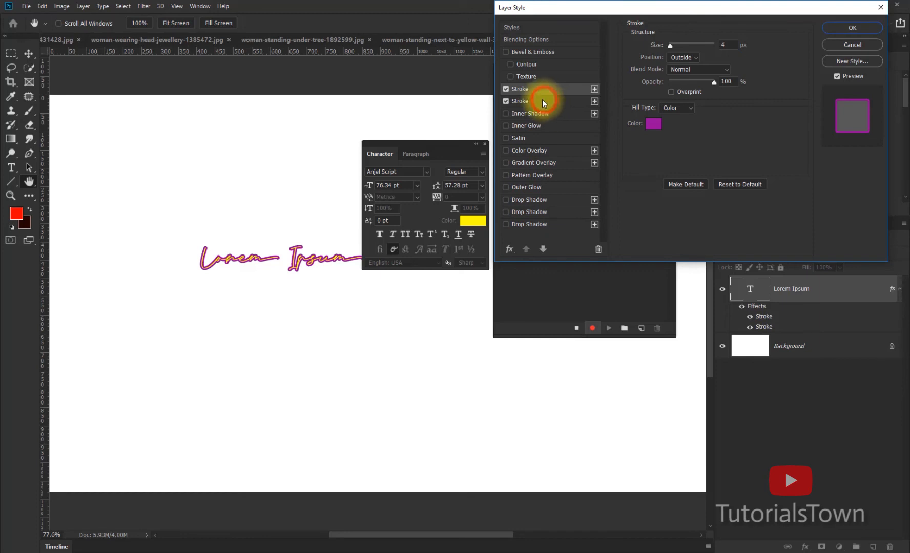
{"action": "left_click", "coordinate": [660, 126]}
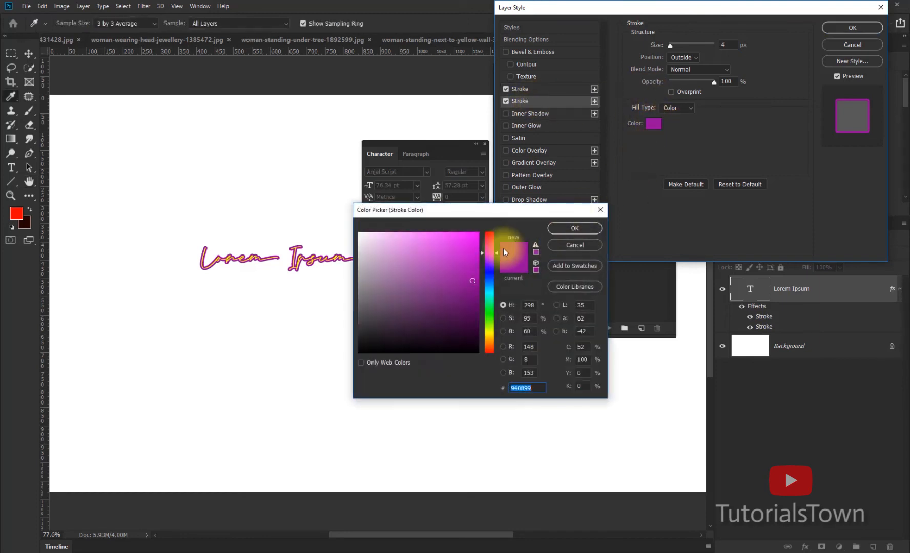
{"action": "left_click", "coordinate": [489, 320]}
{"action": "left_click_drag", "start_coordinate": [474, 266], "coordinate": [473, 248]}
{"action": "left_click", "coordinate": [562, 228]}
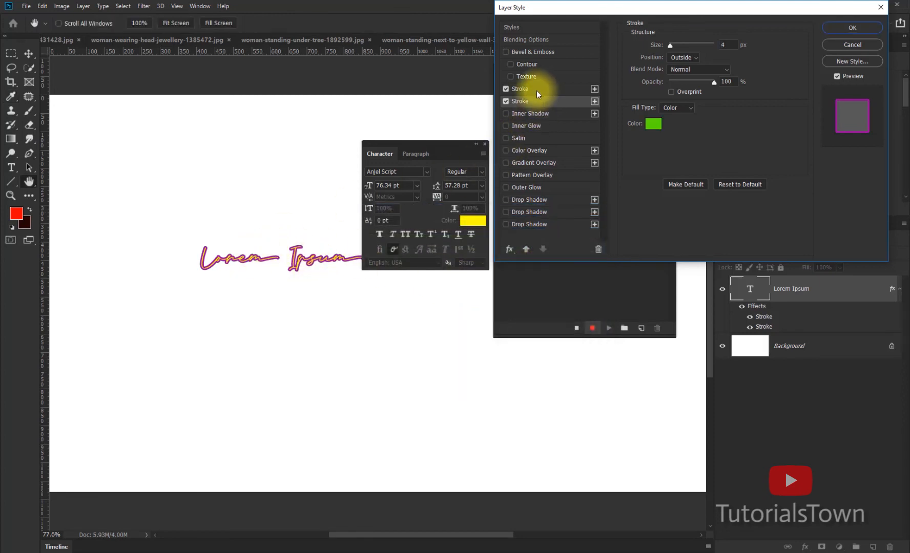
{"action": "left_click_drag", "start_coordinate": [672, 46], "coordinate": [674, 45]}
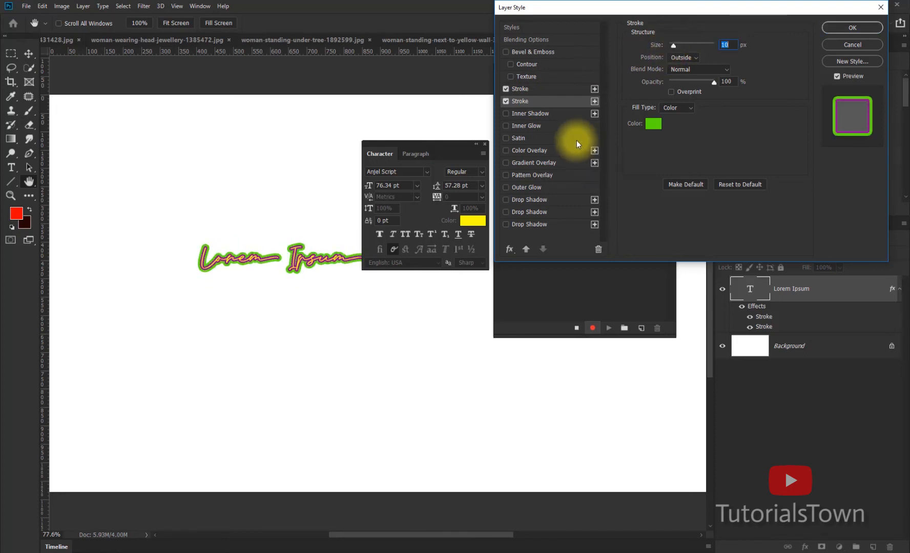
Step: Darken the second stroke's color to deep green #296106
{"action": "left_click", "coordinate": [654, 123]}
{"action": "left_click", "coordinate": [474, 295]}
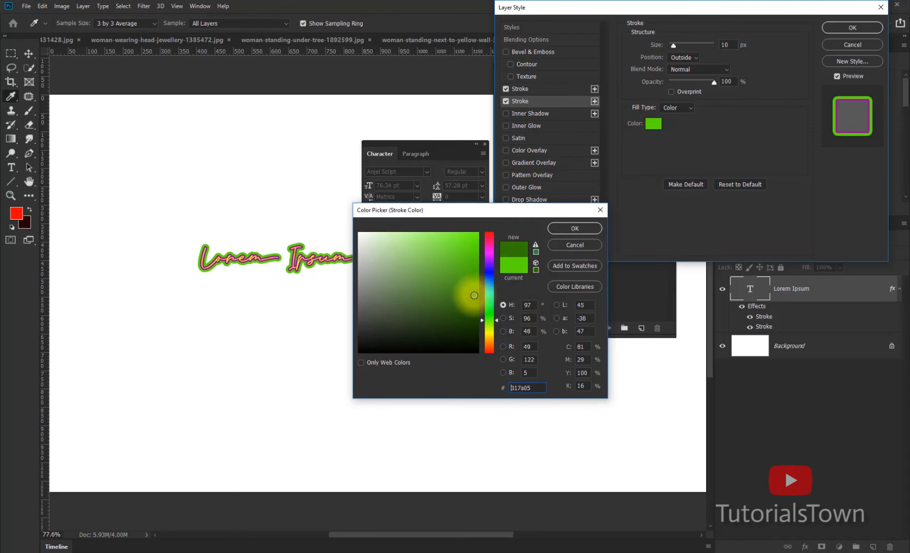
{"action": "left_click", "coordinate": [474, 299]}
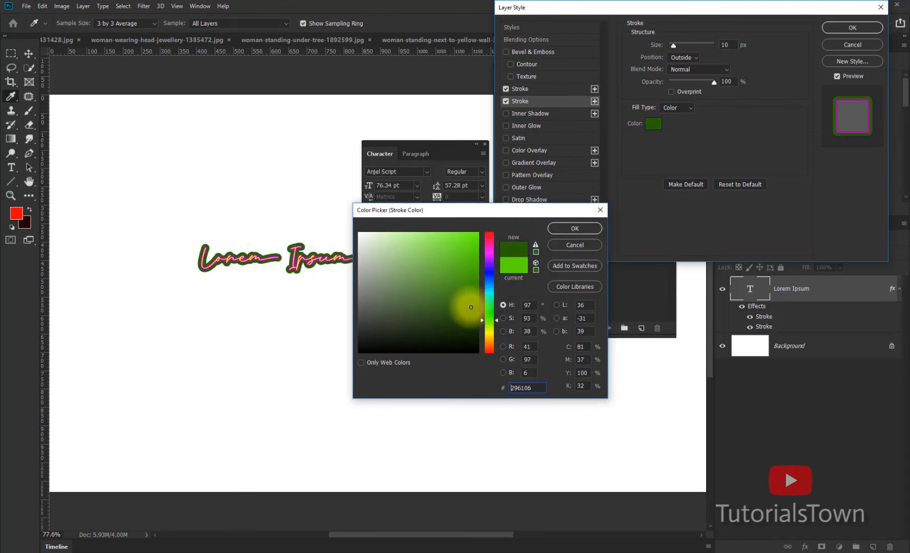
{"action": "left_click", "coordinate": [573, 229]}
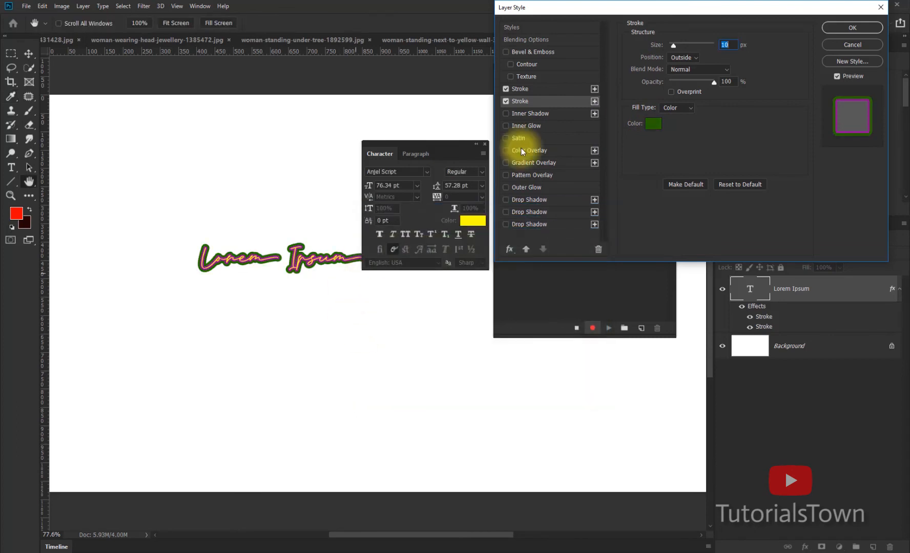
Step: Add a third Stroke effect in near-black dark brown and set its size to 16 px
{"action": "left_click", "coordinate": [594, 104]}
{"action": "left_click", "coordinate": [652, 124]}
{"action": "left_click_drag", "start_coordinate": [463, 260], "coordinate": [471, 343]}
{"action": "left_click", "coordinate": [489, 350]}
{"action": "left_click", "coordinate": [575, 229]}
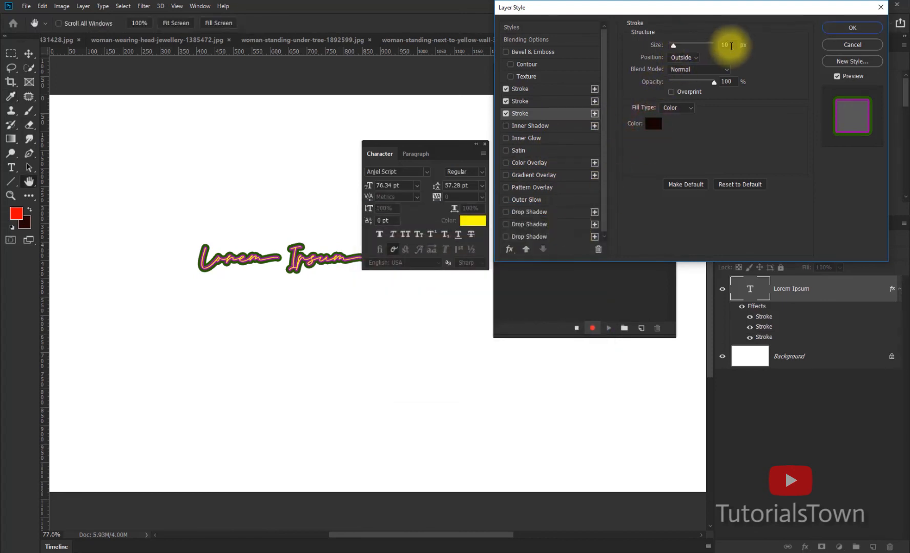
{"action": "key", "text": "Up"}
{"action": "key", "text": "Up"}
{"action": "key", "text": "Up"}
{"action": "key", "text": "Up"}
{"action": "key", "text": "Up"}
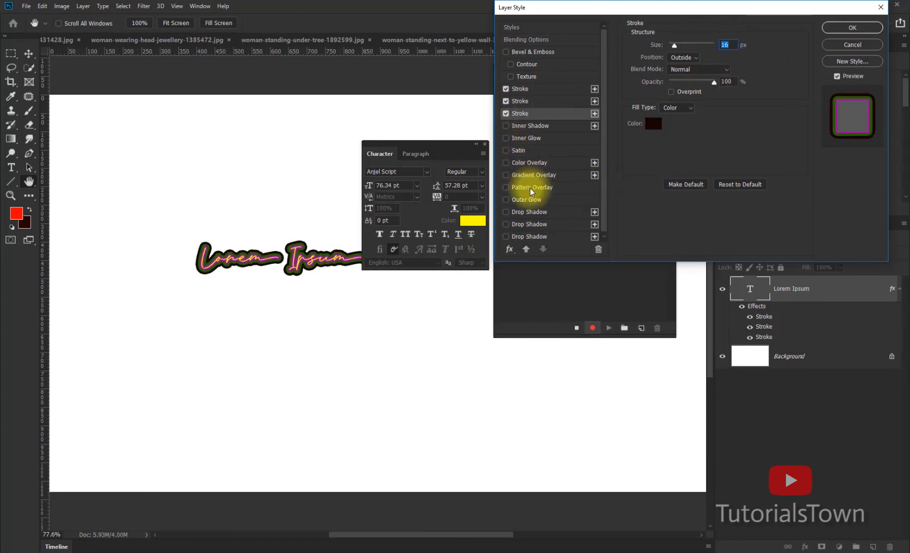
Step: Add a Color Overlay effect to the Lorem Ipsum layer and set its color to white
{"action": "left_click", "coordinate": [525, 163]}
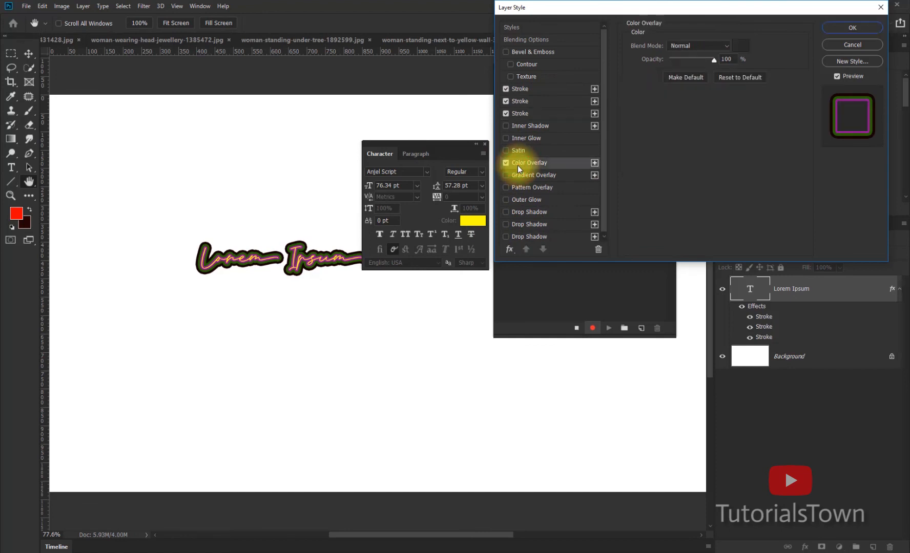
{"action": "left_click", "coordinate": [741, 45]}
{"action": "left_click_drag", "start_coordinate": [474, 264], "coordinate": [326, 285]}
{"action": "left_click", "coordinate": [575, 229]}
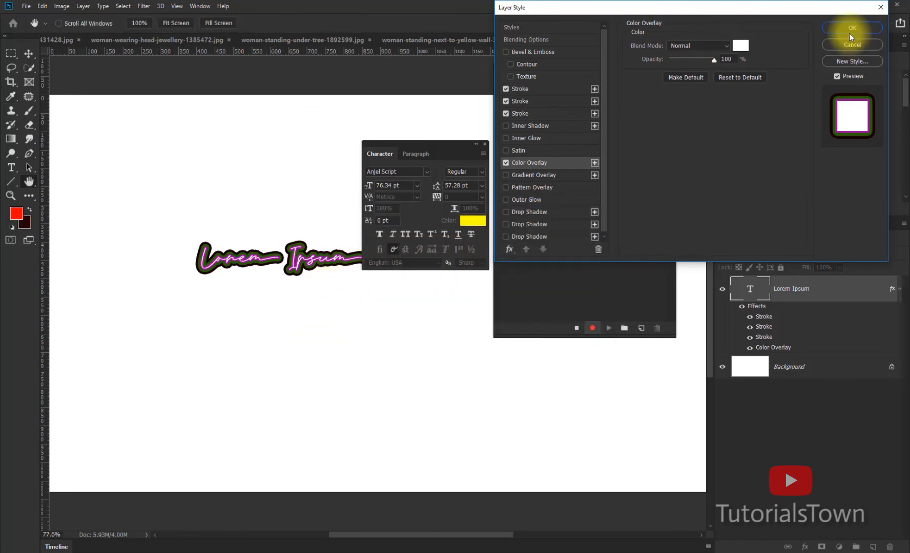
Step: Try Outer Glow and turn it off, and add a Drop Shadow effect with 70% opacity
{"action": "left_click", "coordinate": [538, 201]}
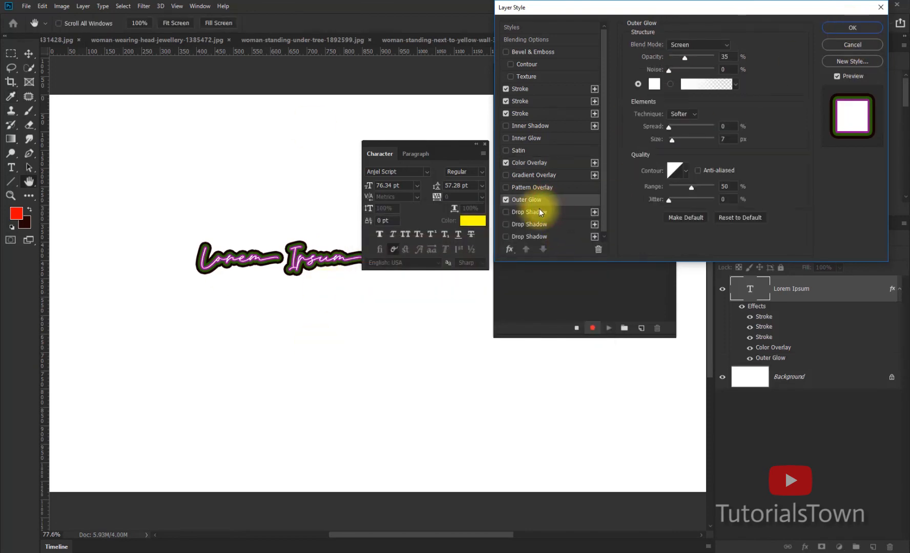
{"action": "left_click", "coordinate": [508, 200]}
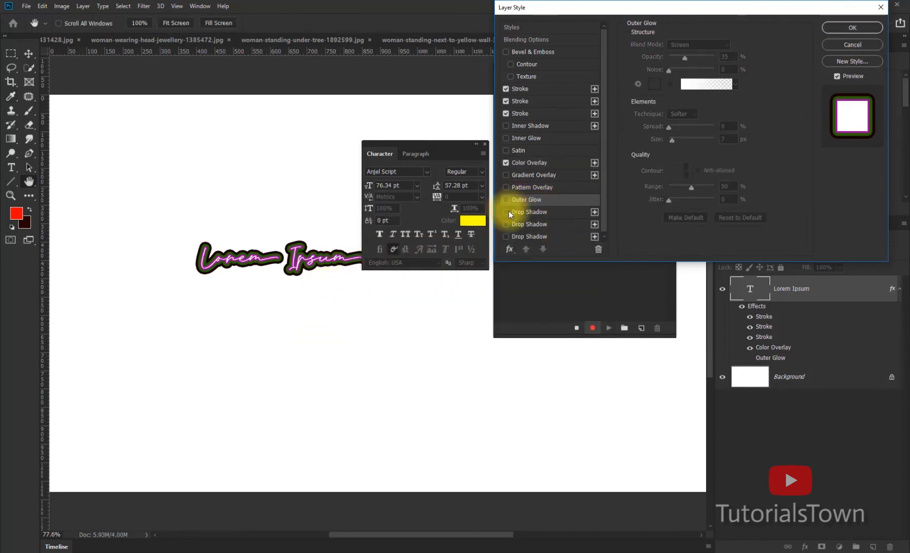
{"action": "left_click", "coordinate": [518, 214]}
{"action": "mouse_move", "coordinate": [686, 58]}
{"action": "left_mouse_down"}
{"action": "mouse_move", "coordinate": [676, 62]}
{"action": "mouse_move", "coordinate": [675, 84]}
{"action": "mouse_move", "coordinate": [689, 60]}
{"action": "mouse_move", "coordinate": [674, 119]}
{"action": "mouse_move", "coordinate": [676, 92]}
{"action": "mouse_move", "coordinate": [701, 61]}
{"action": "left_mouse_up"}
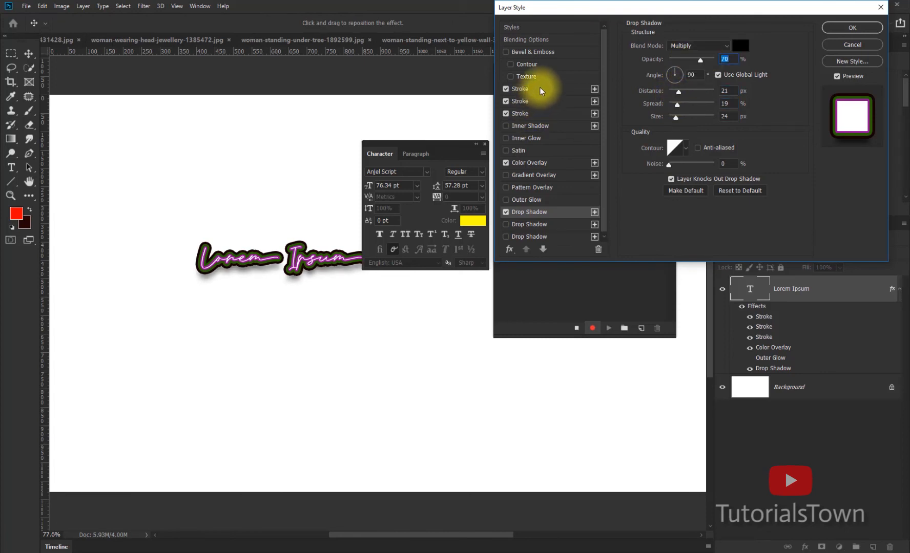
Step: Lower the third stroke's opacity to about 67% and the green stroke's to 70%, apply the layer style and stop recording
{"action": "left_click", "coordinate": [538, 114]}
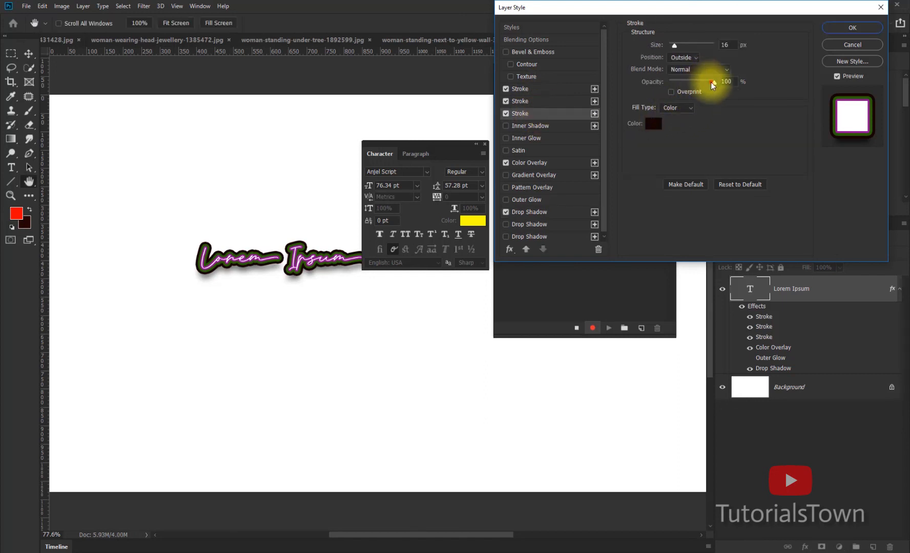
{"action": "left_click_drag", "start_coordinate": [711, 82], "coordinate": [694, 84]}
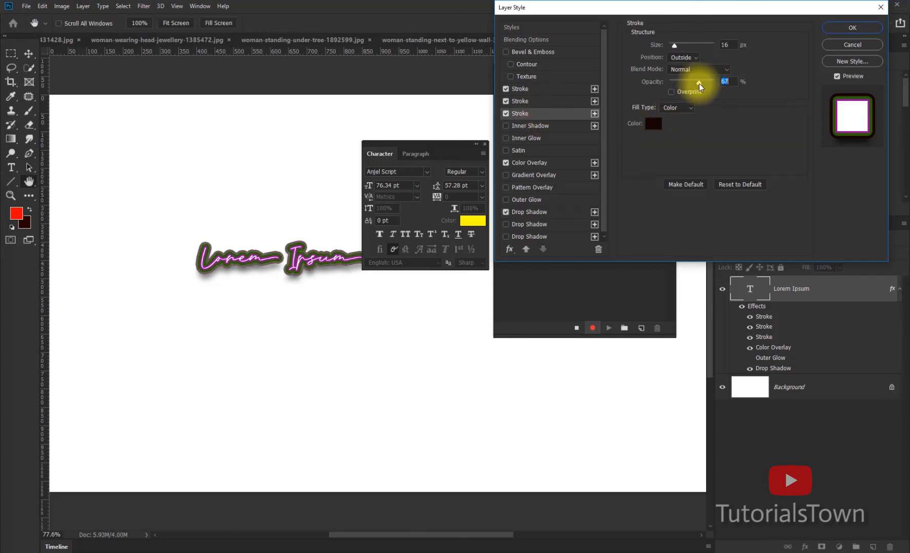
{"action": "left_click", "coordinate": [538, 102]}
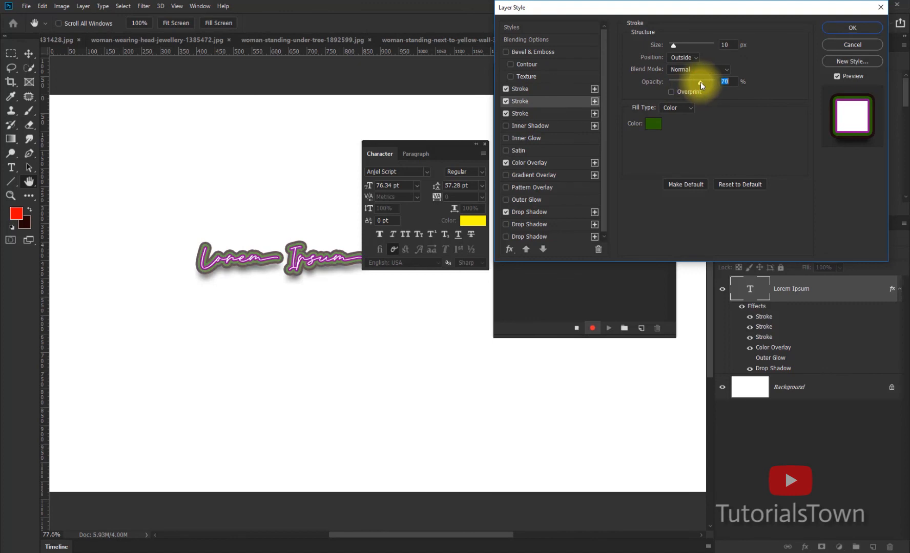
{"action": "left_click", "coordinate": [852, 27]}
{"action": "left_click", "coordinate": [577, 329]}
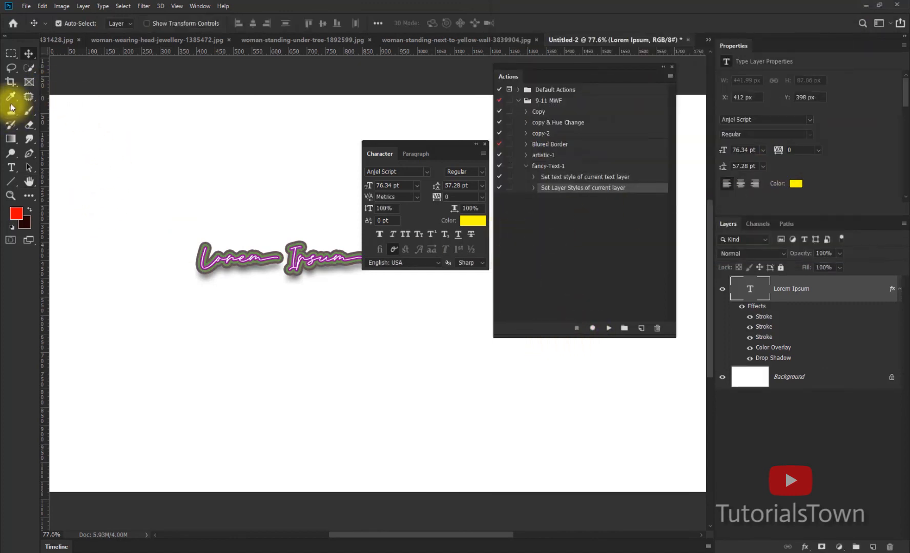
Step: Add a text layer reading "Pakistan" below the Lorem Ipsum text and set its font to Arial Narrow
{"action": "left_click", "coordinate": [11, 167]}
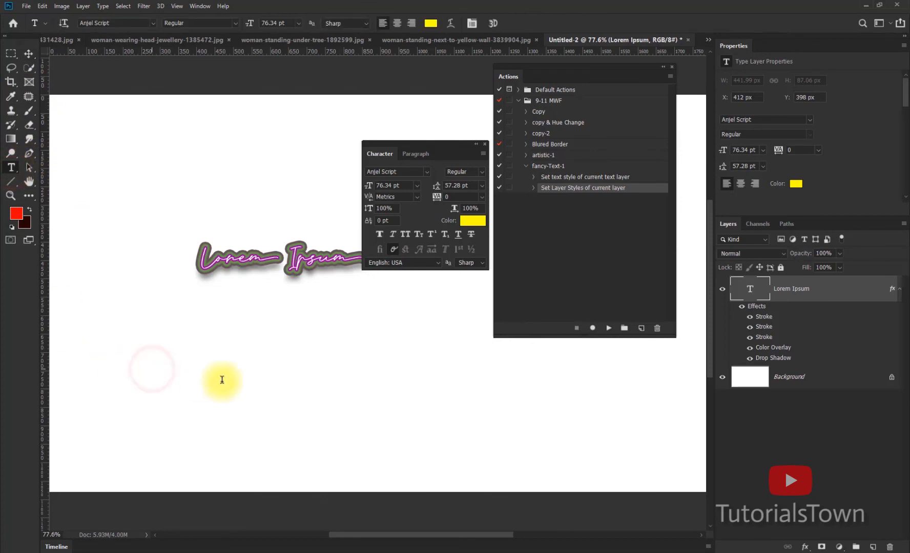
{"action": "left_click", "coordinate": [237, 375]}
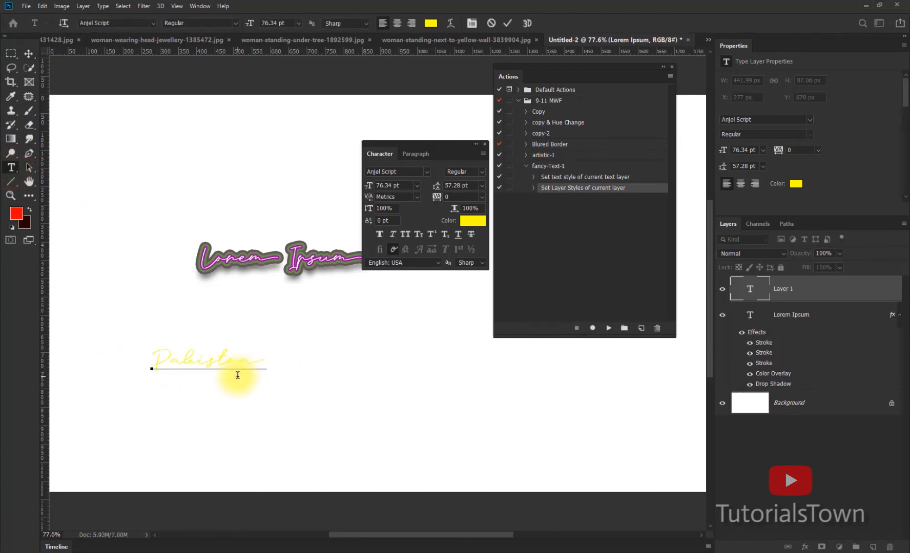
{"action": "left_click", "coordinate": [24, 58]}
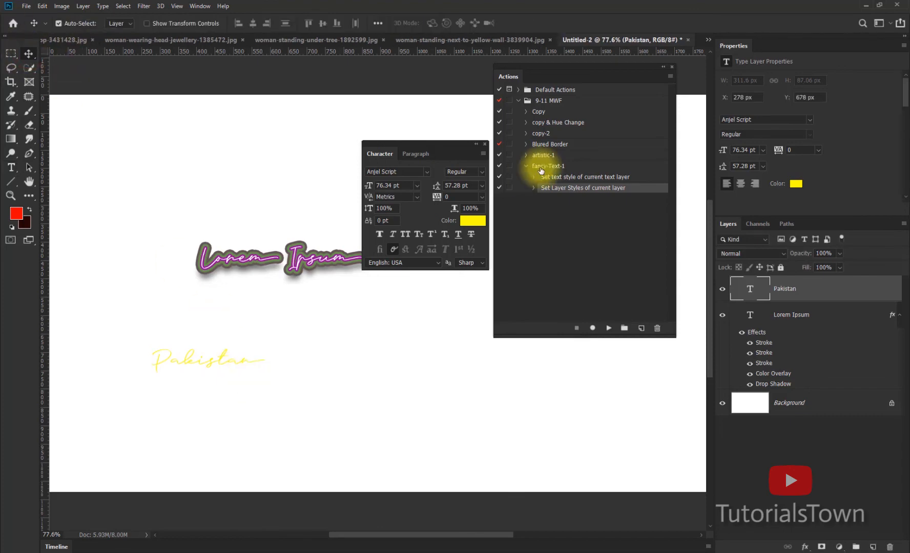
{"action": "left_click", "coordinate": [408, 172]}
{"action": "type", "text": "a"}
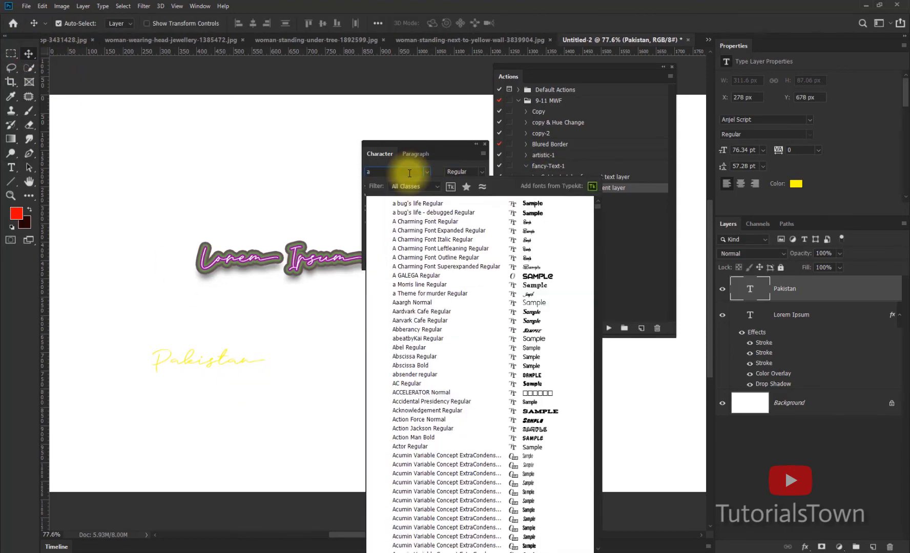
{"action": "type", "text": "rial"}
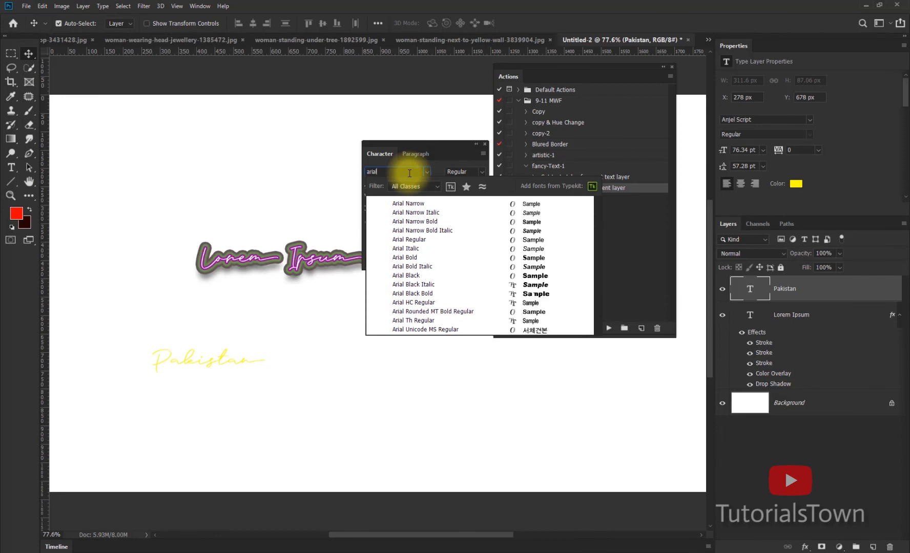
{"action": "key", "text": "Return"}
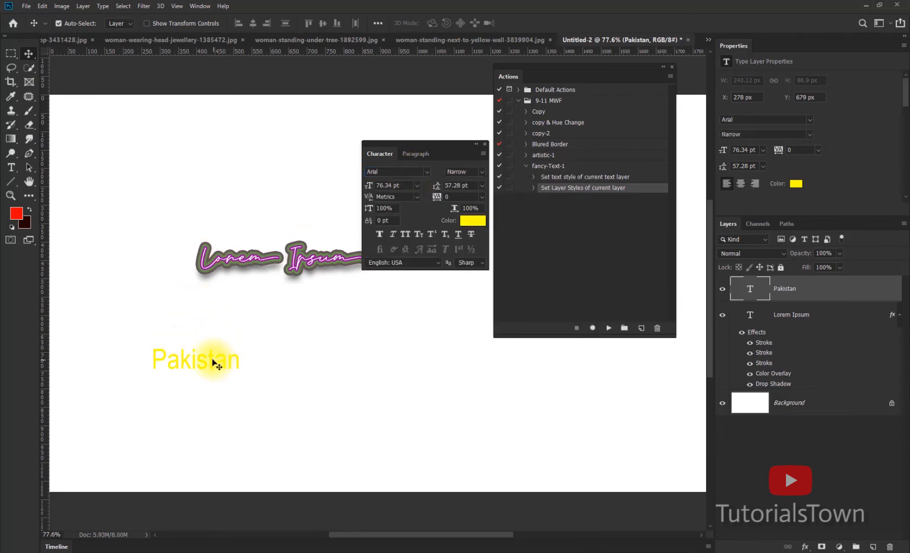
Step: Play the fancy-Text-1 action on the Pakistan layer and delete the Lorem Ipsum layer
{"action": "left_click", "coordinate": [548, 167]}
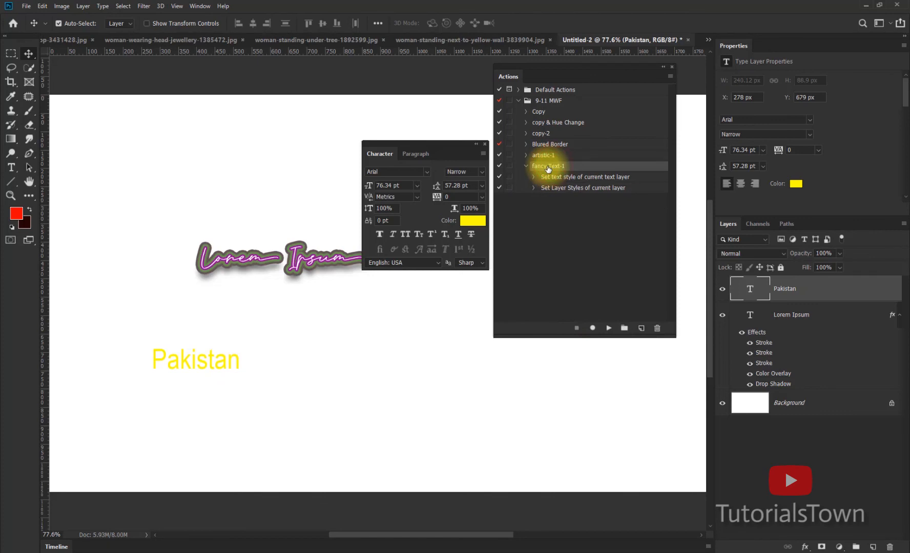
{"action": "left_click", "coordinate": [605, 330]}
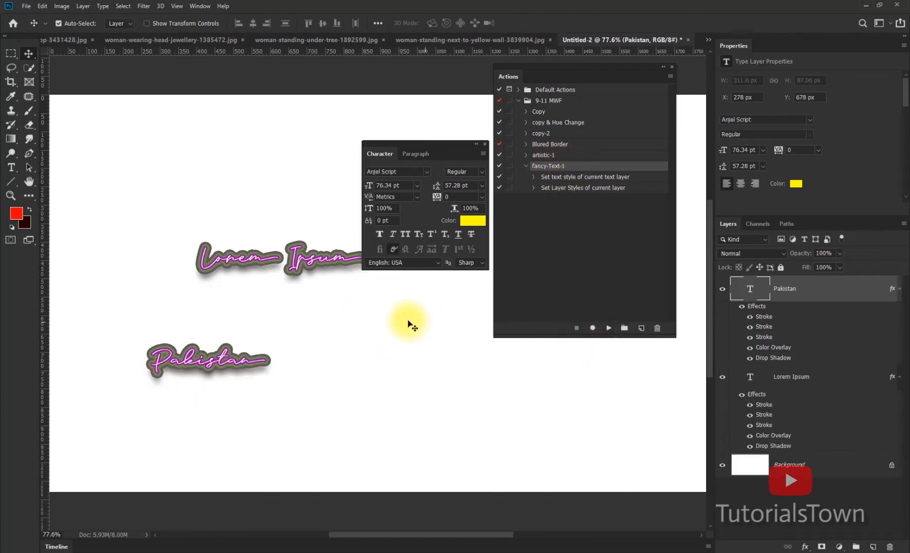
{"action": "left_click", "coordinate": [315, 261]}
{"action": "key", "text": "Delete"}
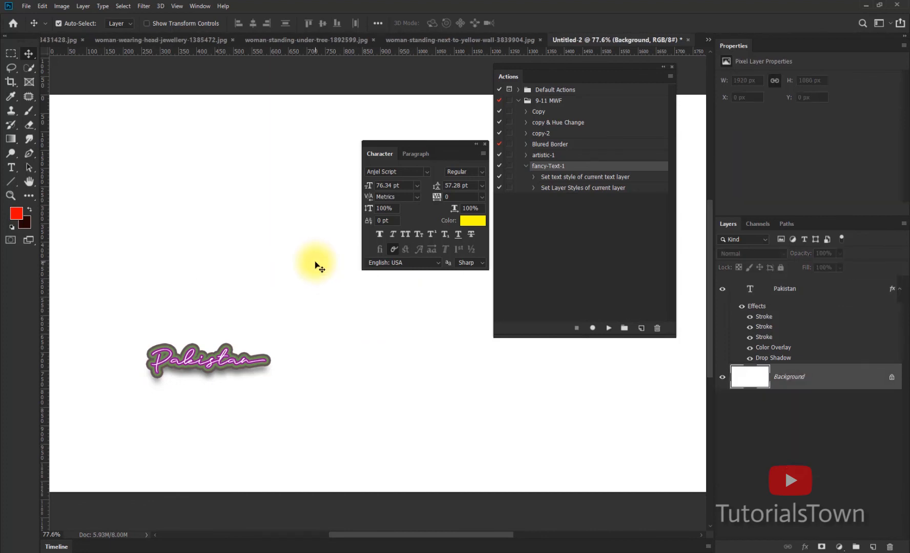
Step: Move the Pakistan text and scale it up to about 280 pt across the lower part of the canvas
{"action": "left_click_drag", "start_coordinate": [244, 361], "coordinate": [451, 448]}
{"action": "key", "text": "ctrl+t"}
{"action": "left_click_drag", "start_coordinate": [537, 491], "coordinate": [561, 500]}
{"action": "key", "text": "Return"}
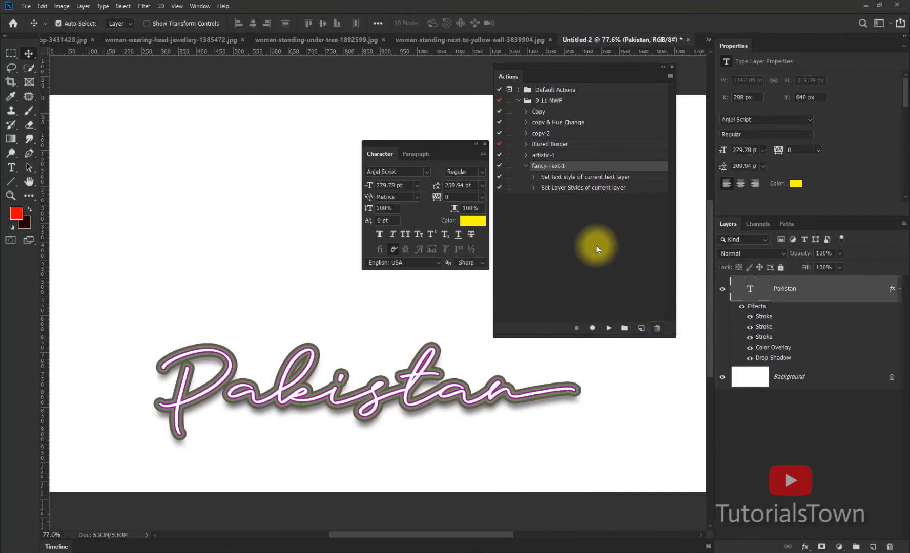
Step: Collapse the recorded steps of fancy-Text-1 and select the 9-11 MWF action set
{"action": "left_click", "coordinate": [526, 165]}
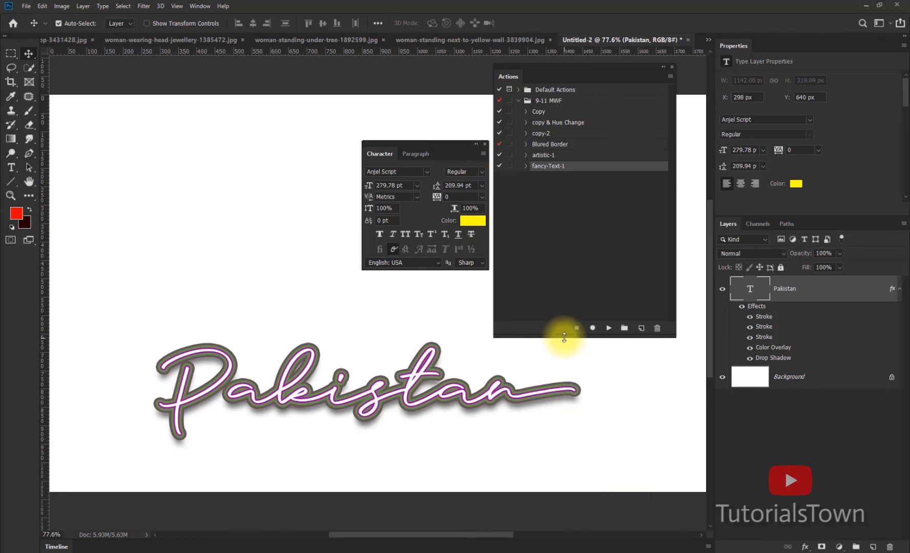
{"action": "left_click", "coordinate": [518, 101]}
{"action": "left_click", "coordinate": [518, 101]}
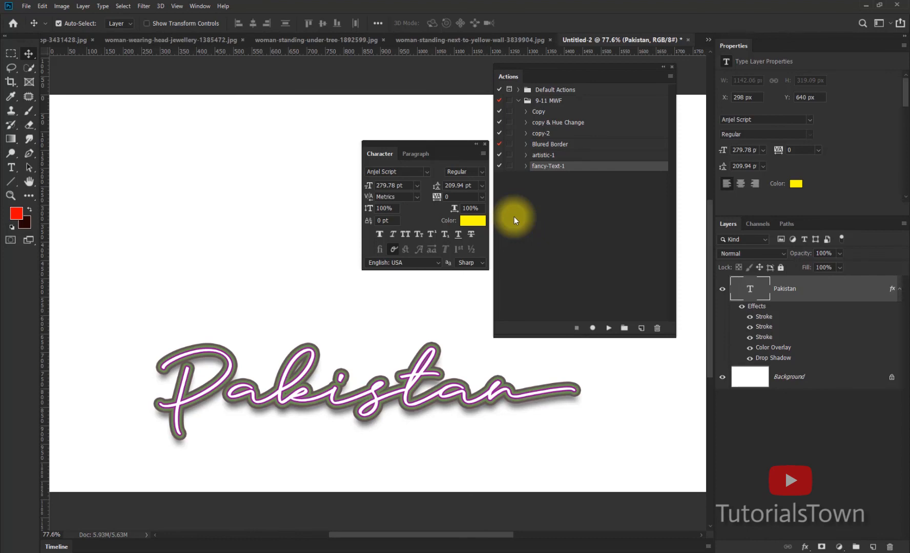
{"action": "left_click", "coordinate": [547, 102]}
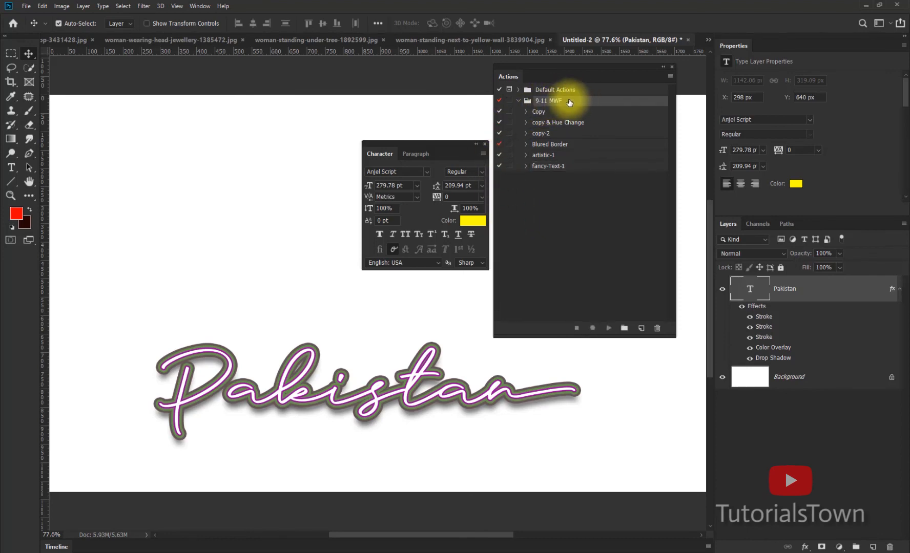
Step: Delete the copy-2 action from the 9-11 MWF set, keeping the Pakistan layer in the document
{"action": "left_click", "coordinate": [551, 137]}
{"action": "key", "text": "Delete"}
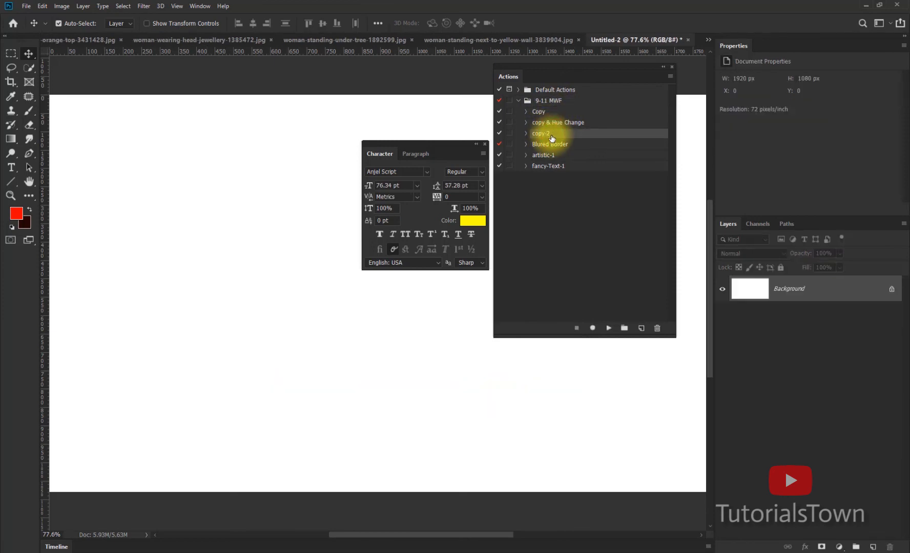
{"action": "key", "text": "ctrl+z"}
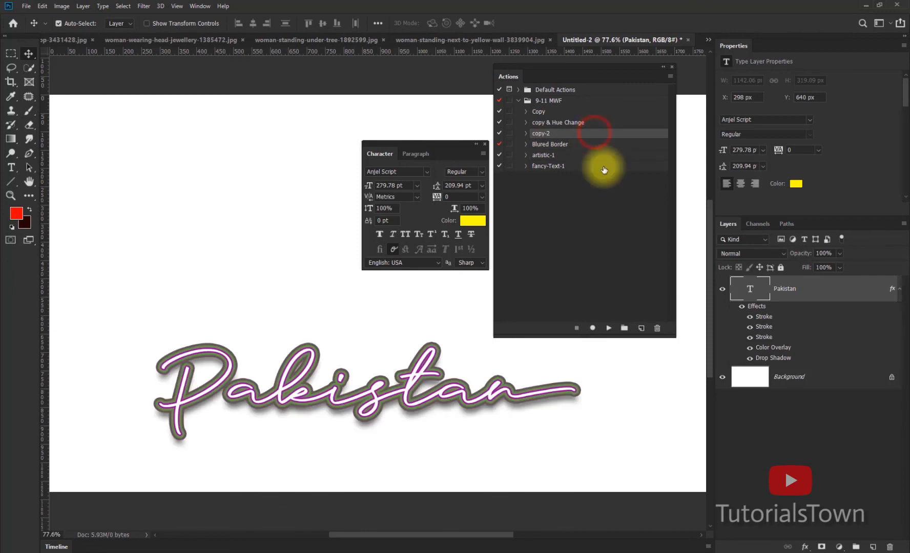
{"action": "left_click", "coordinate": [657, 328]}
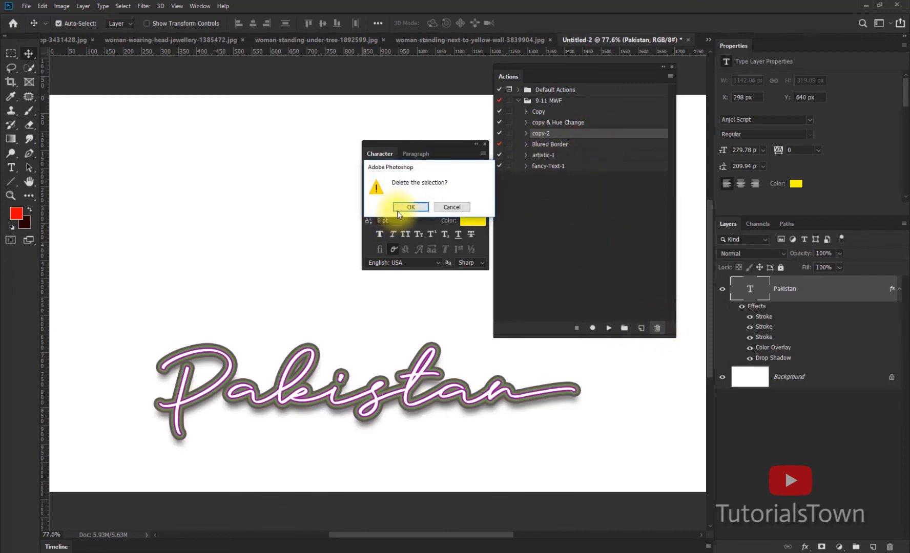
{"action": "left_click", "coordinate": [399, 209]}
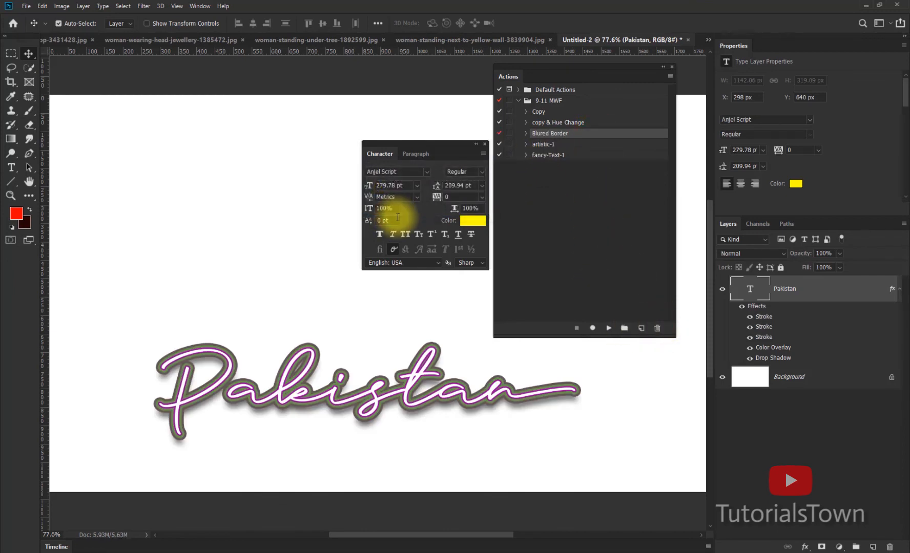
Step: Save the 9-11 MWF action set to the Desktop as 9-11 MWF.atn
{"action": "left_click", "coordinate": [544, 105]}
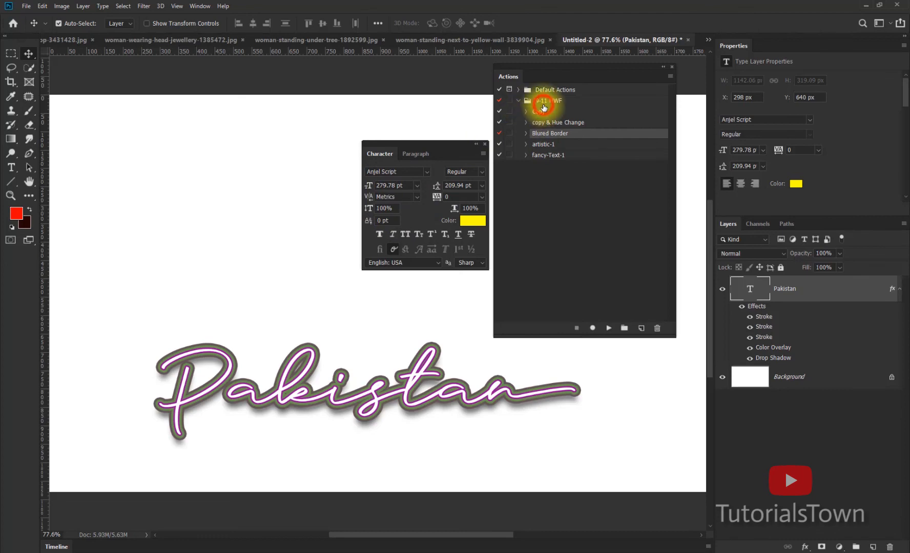
{"action": "left_click", "coordinate": [545, 102]}
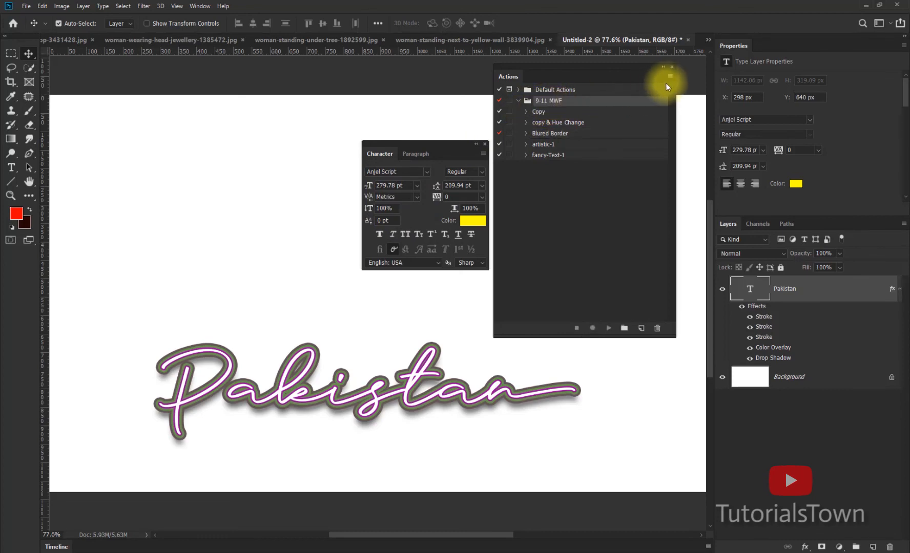
{"action": "left_click", "coordinate": [670, 77]}
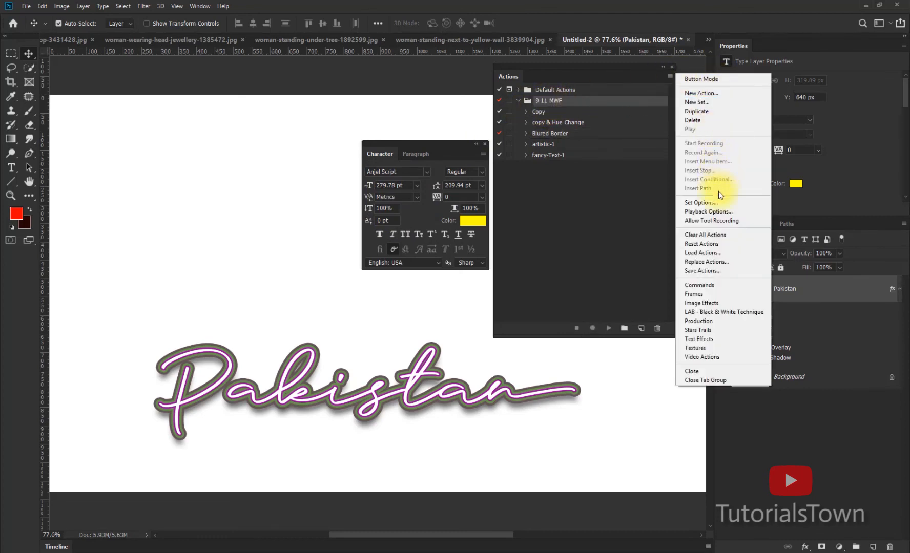
{"action": "left_click", "coordinate": [700, 272]}
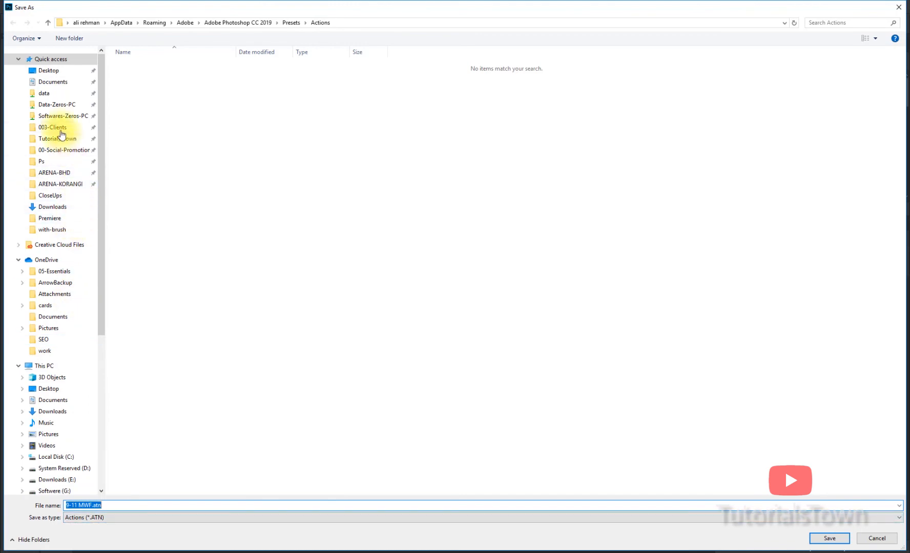
{"action": "left_click", "coordinate": [49, 71]}
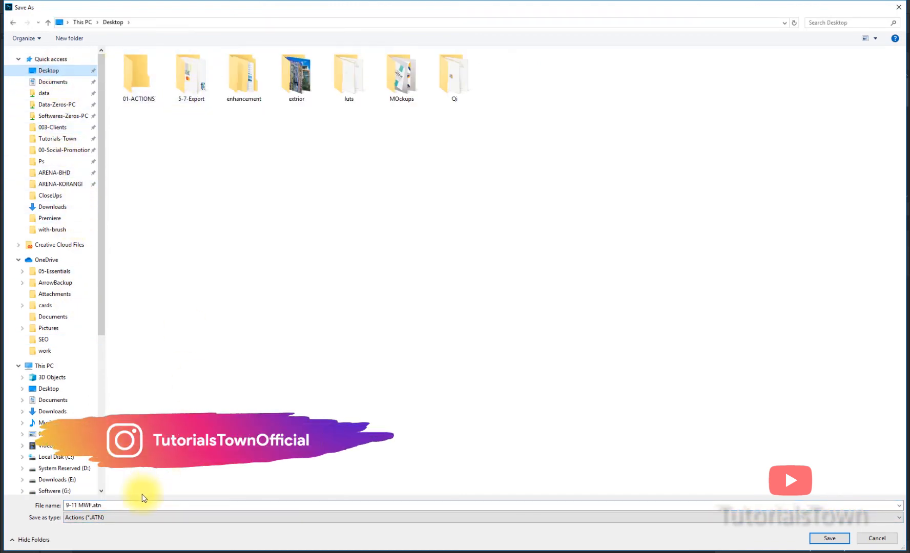
{"action": "left_click", "coordinate": [819, 538]}
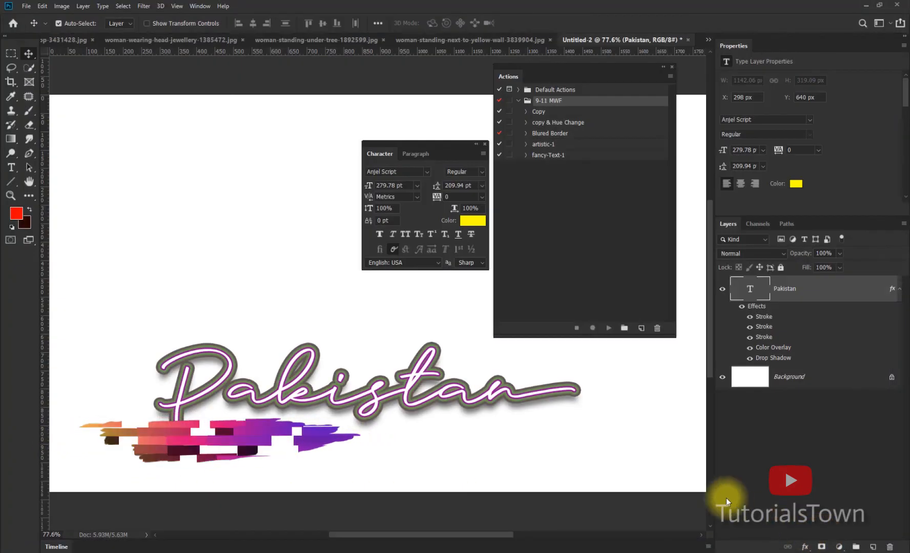
Step: Delete the 9-11 MWF action set and load it back from 9-11 MWF.atn on the Desktop
{"action": "left_click", "coordinate": [657, 328]}
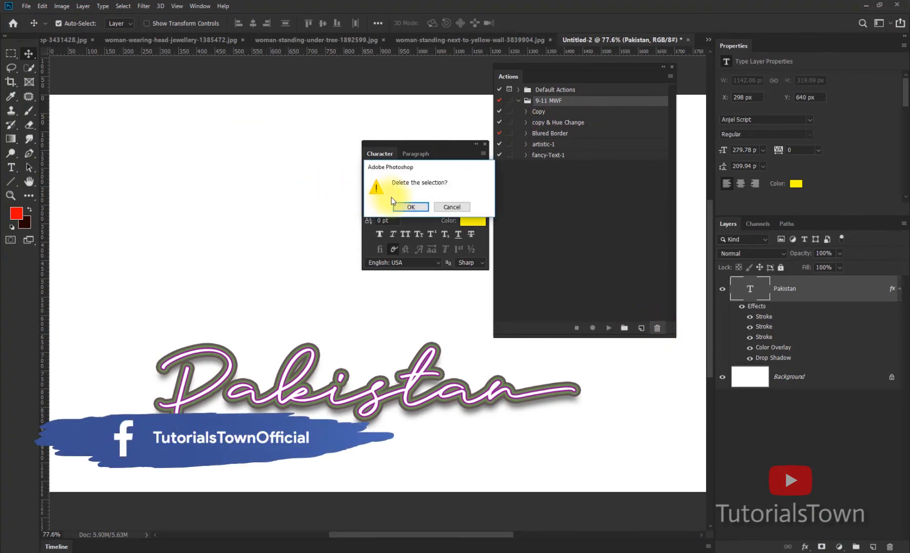
{"action": "left_click", "coordinate": [408, 207]}
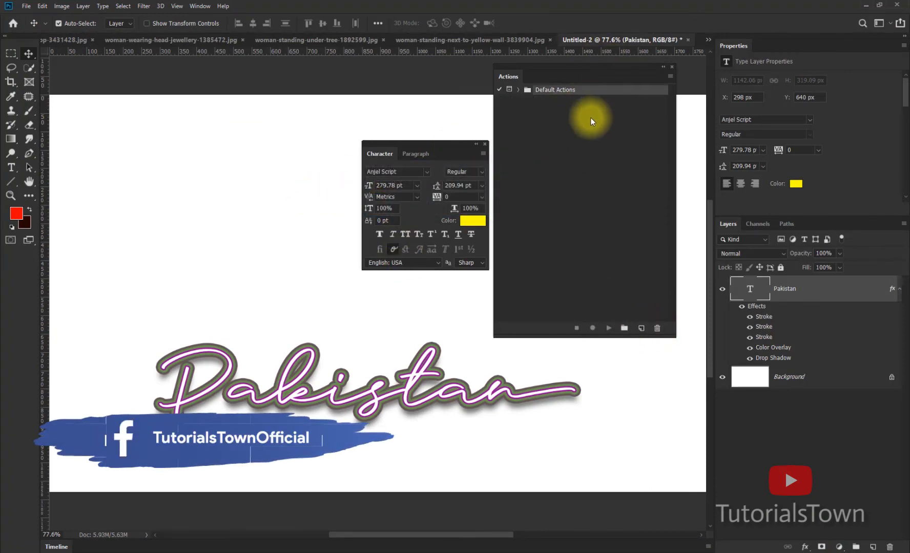
{"action": "left_click", "coordinate": [669, 75]}
{"action": "left_click", "coordinate": [669, 75]}
{"action": "left_click", "coordinate": [669, 76]}
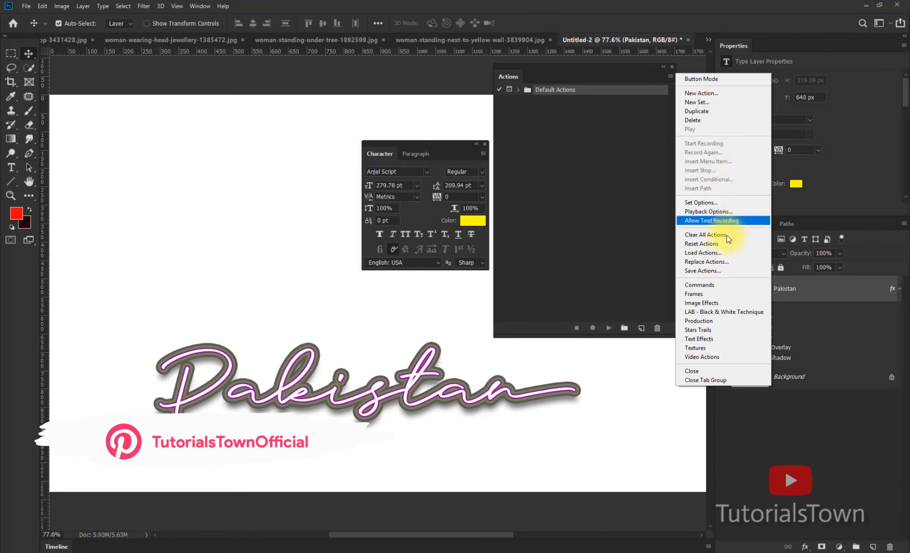
{"action": "left_click", "coordinate": [714, 252]}
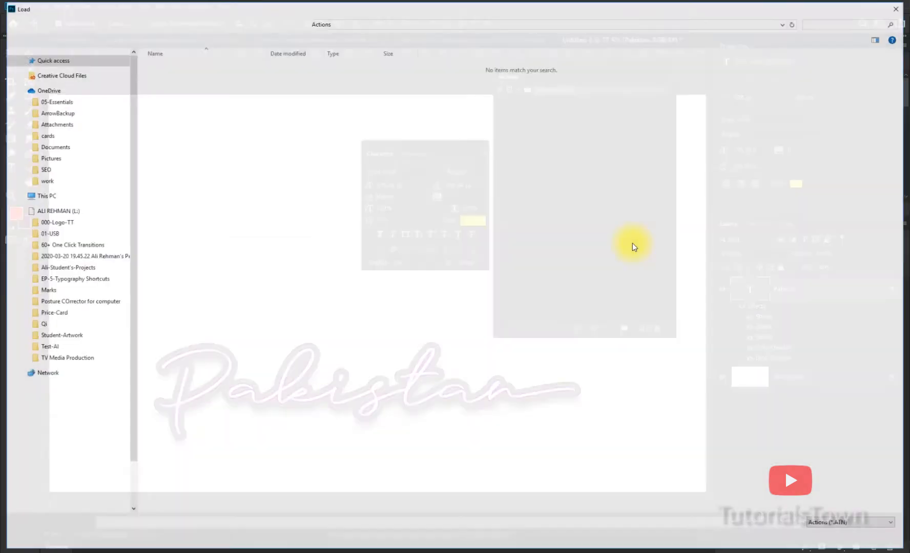
{"action": "left_click", "coordinate": [28, 70]}
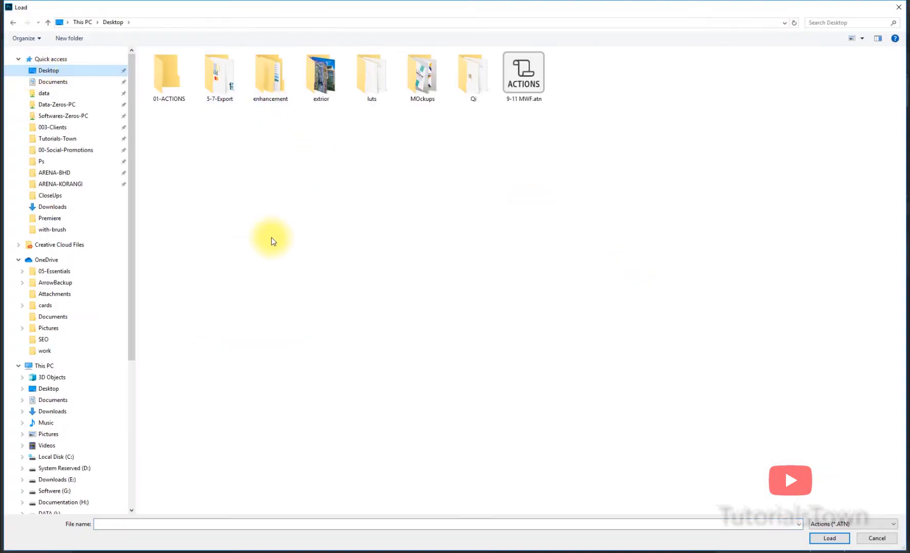
{"action": "double_click", "coordinate": [531, 77]}
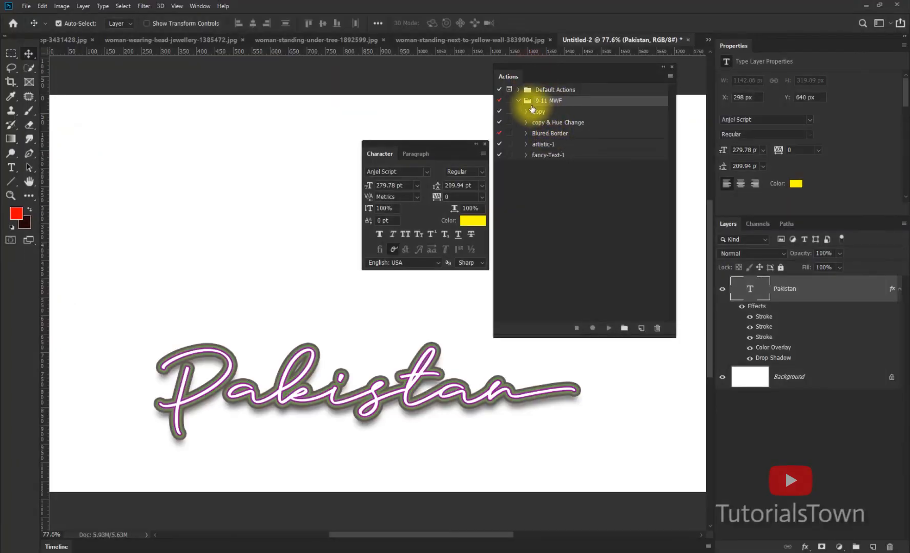
{"action": "left_click", "coordinate": [520, 102]}
{"action": "left_click", "coordinate": [519, 102]}
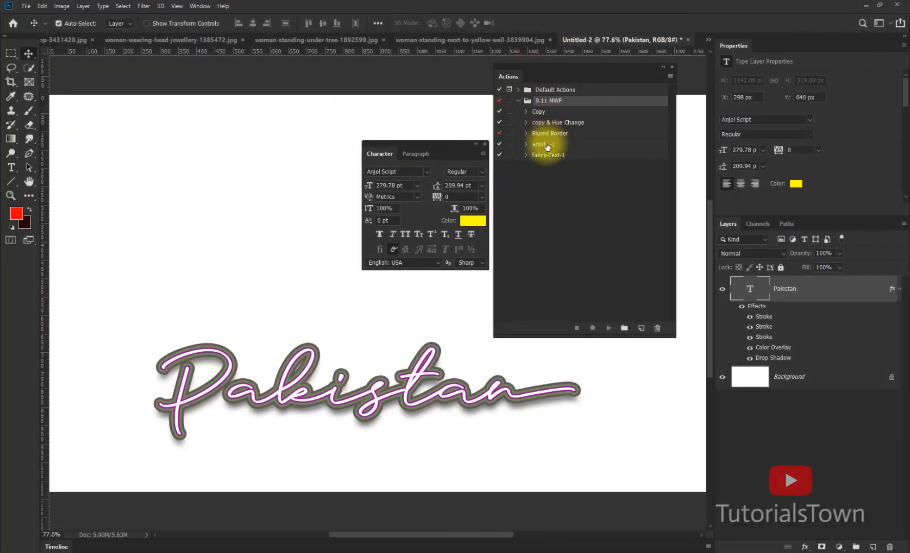